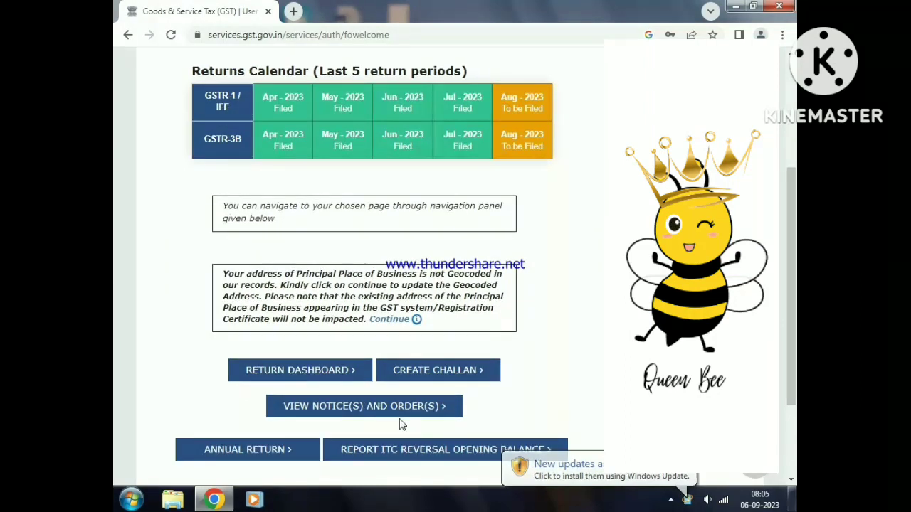
- Check the August 2023 GSTR-1 and GSTR-3B due dates in the returns calendar, and open the Returns Dashboard
mouse_move(537, 116)
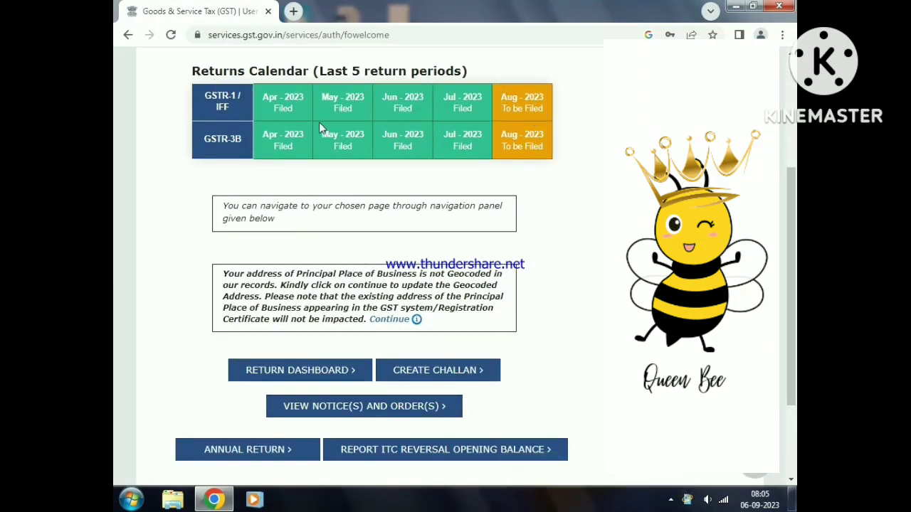
mouse_move(530, 143)
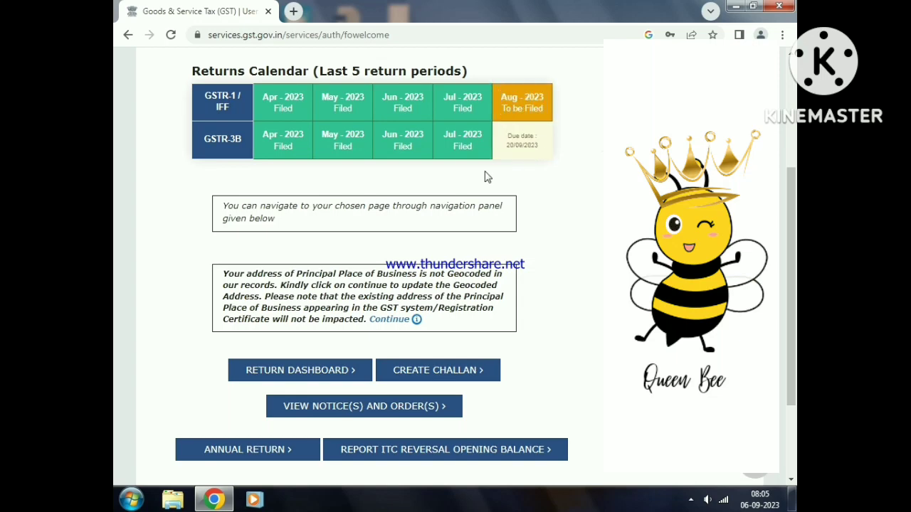
scroll(486, 177, "down", 2)
scroll(269, 216, "up", 5)
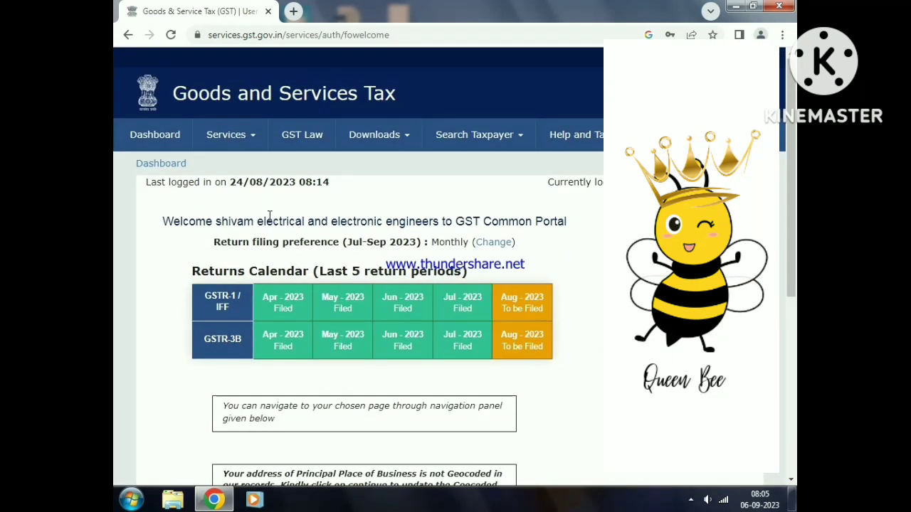
left_click(254, 142)
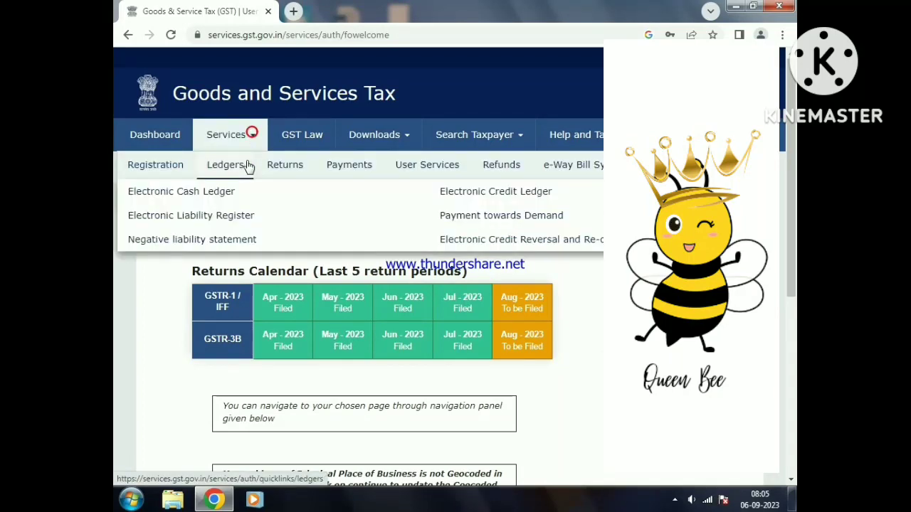
mouse_move(317, 179)
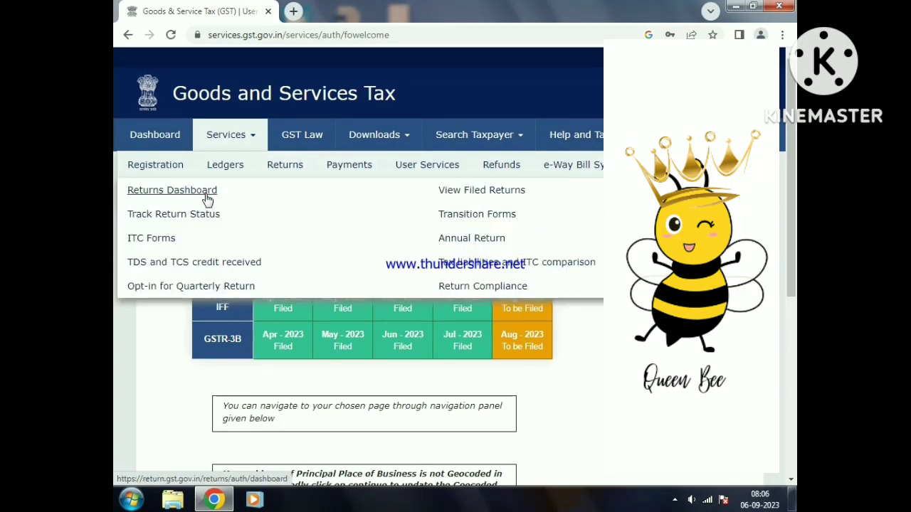
left_click(205, 194)
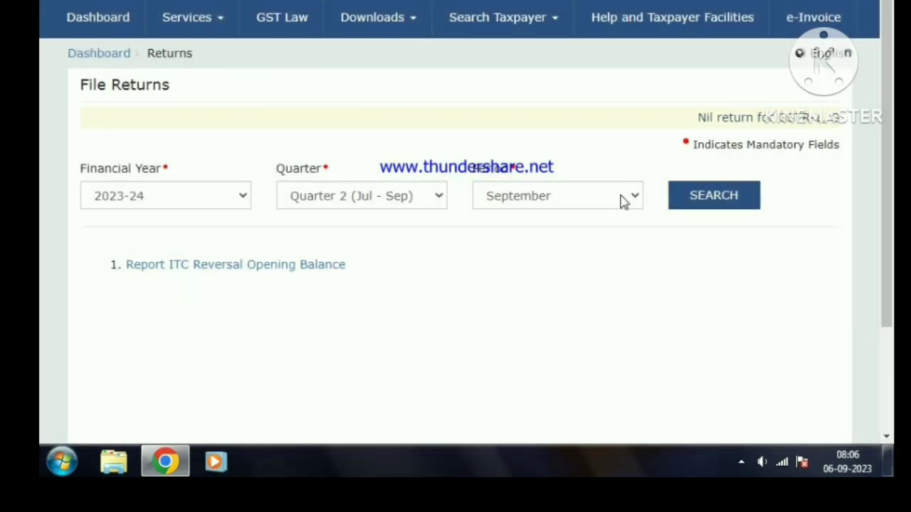
left_click(620, 200)
left_click(553, 234)
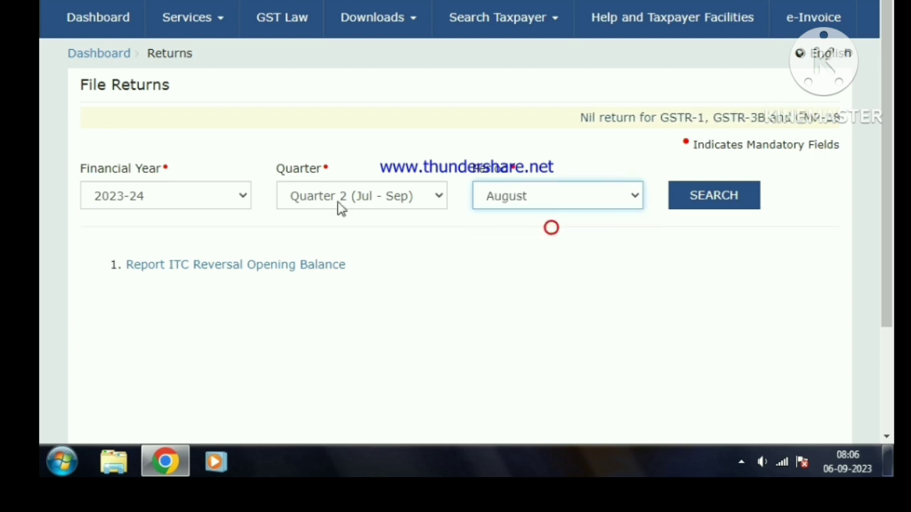
left_click(437, 203)
left_click(400, 217)
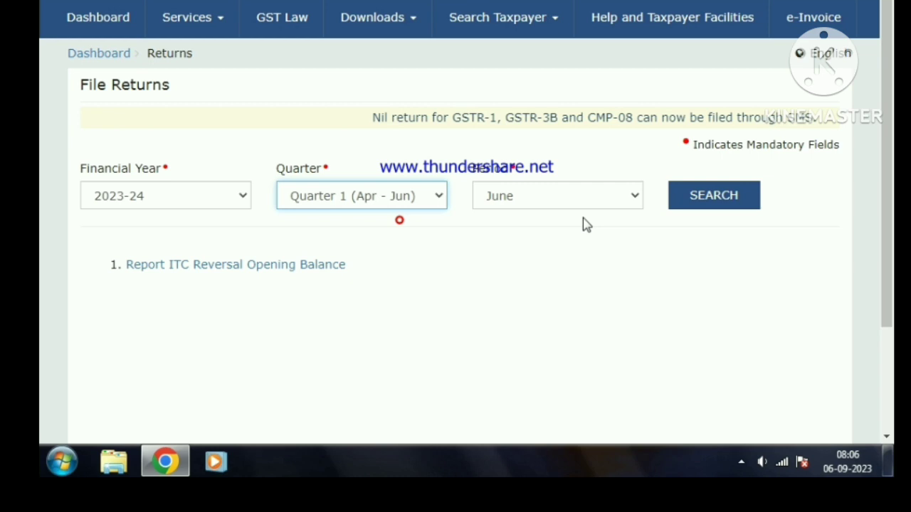
left_click(632, 200)
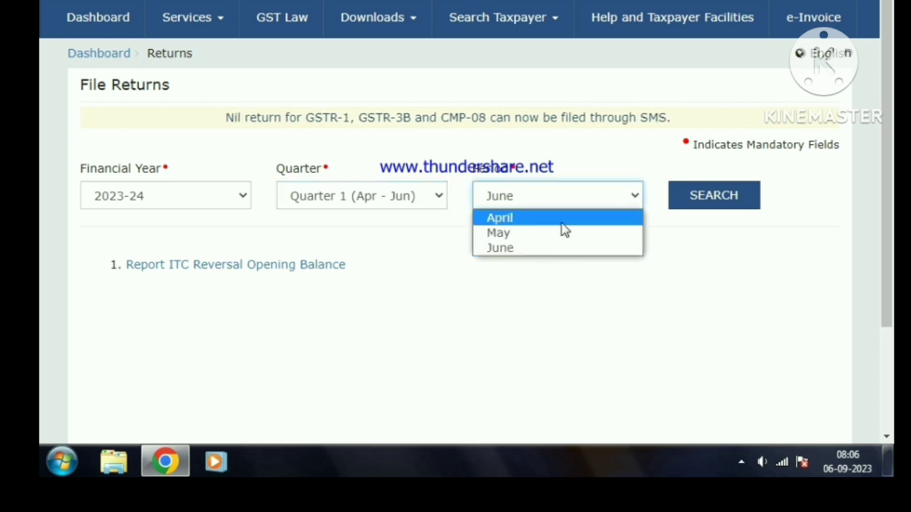
left_click(439, 198)
left_click(378, 233)
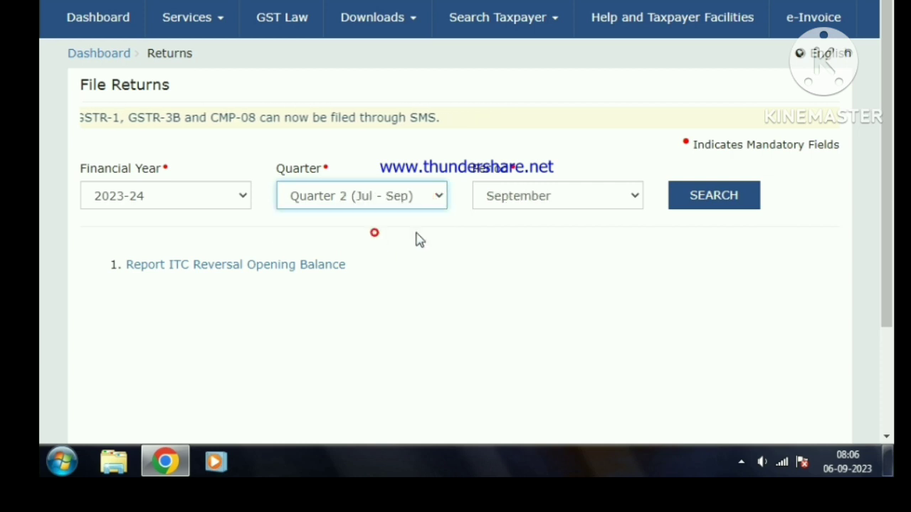
- Search the returns for the August period and open GSTR1 for online preparation
left_click(631, 200)
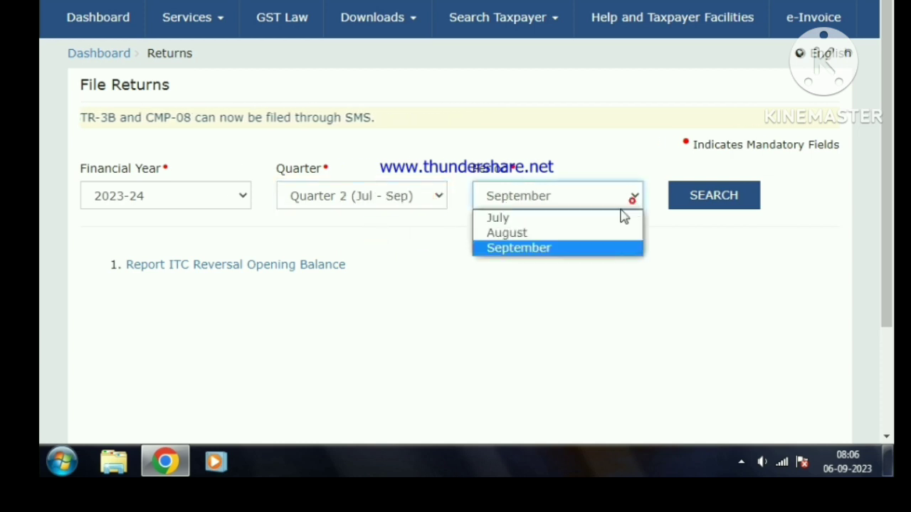
left_click(554, 235)
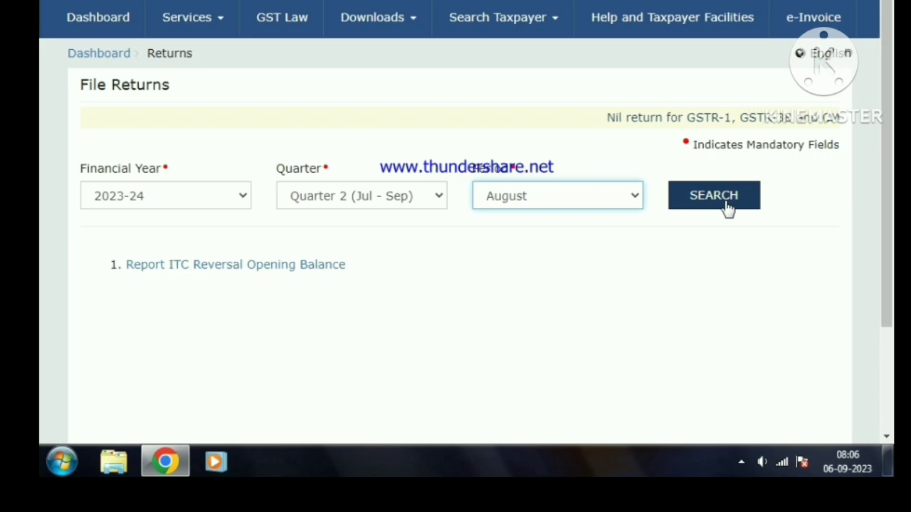
left_click(726, 206)
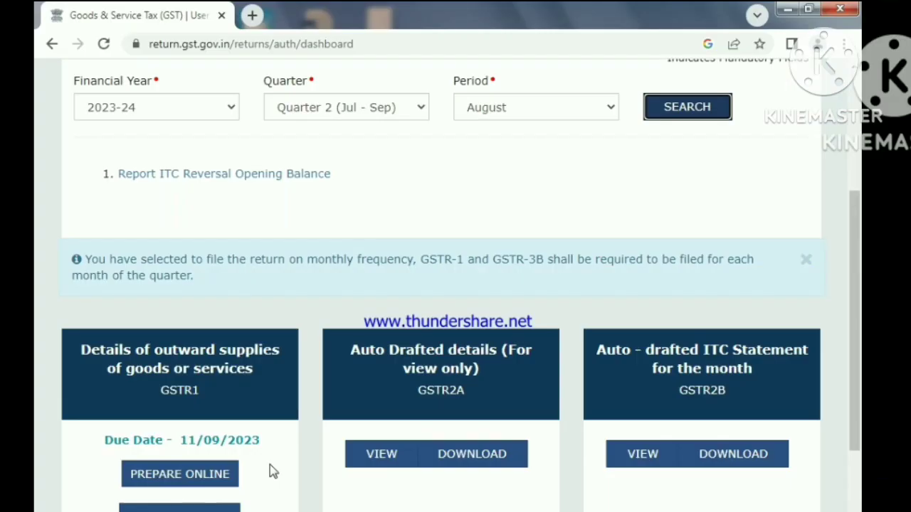
scroll(271, 418, "down", 2)
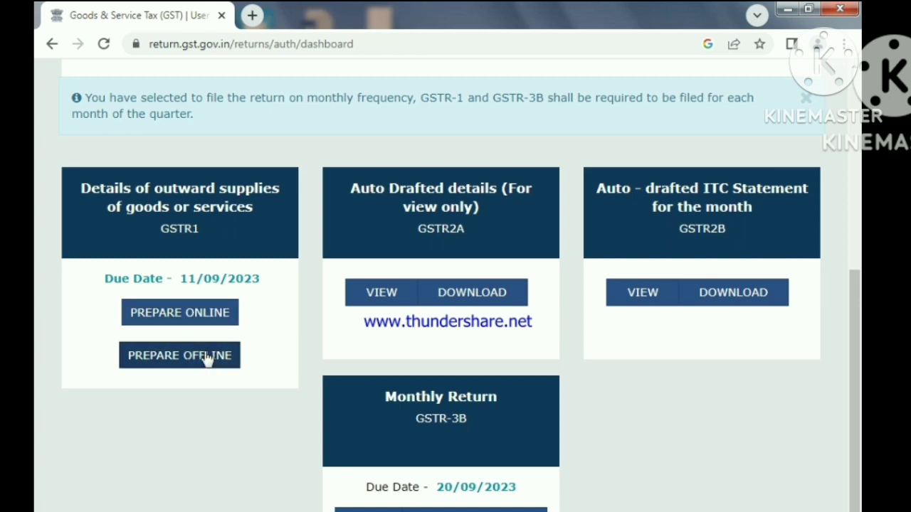
left_click(212, 259)
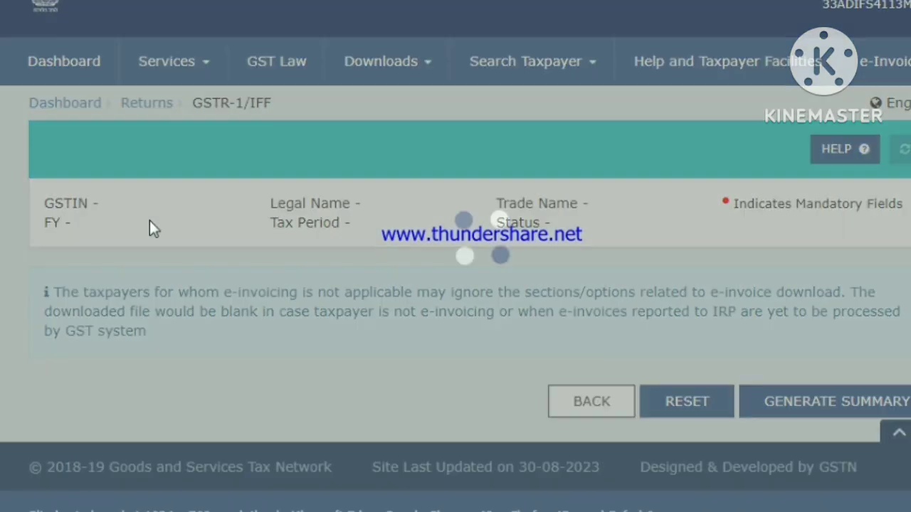
- Try the File Nil GSTR-1 option on the August return
scroll(179, 416, "down", 1)
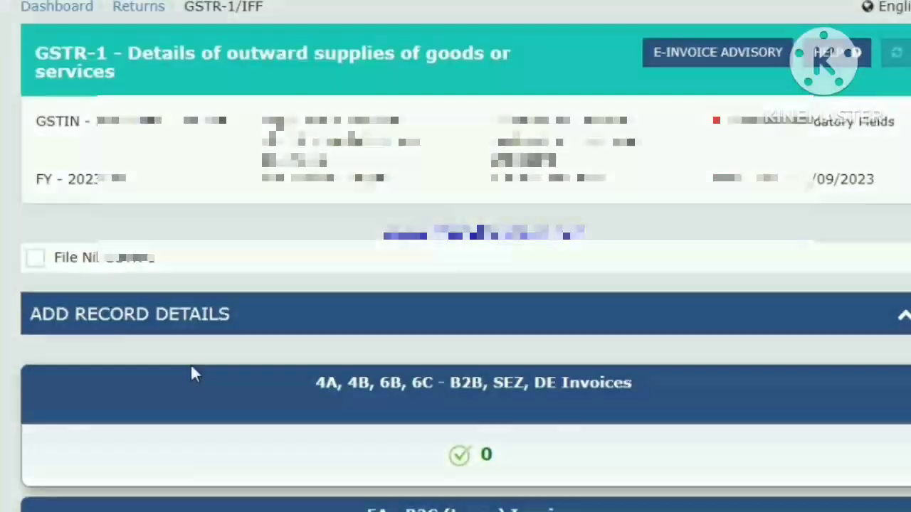
scroll(41, 260, "down", 2)
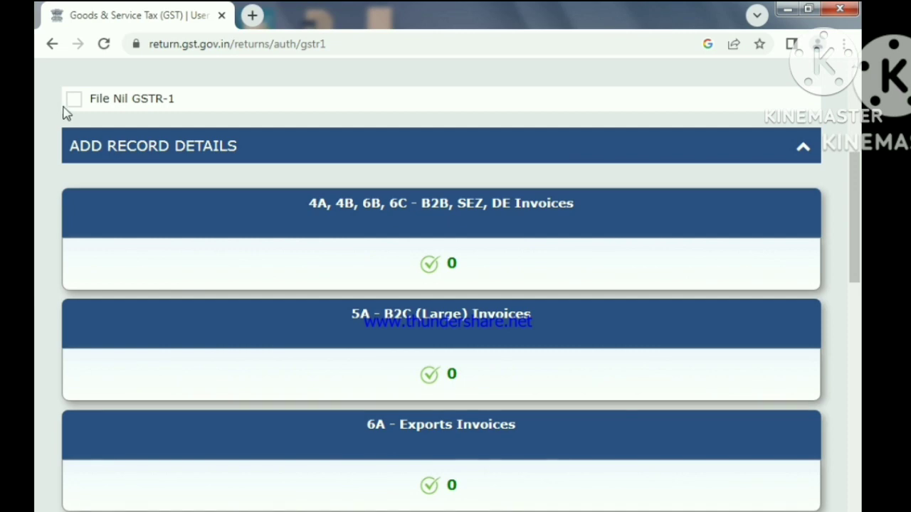
left_click(74, 104)
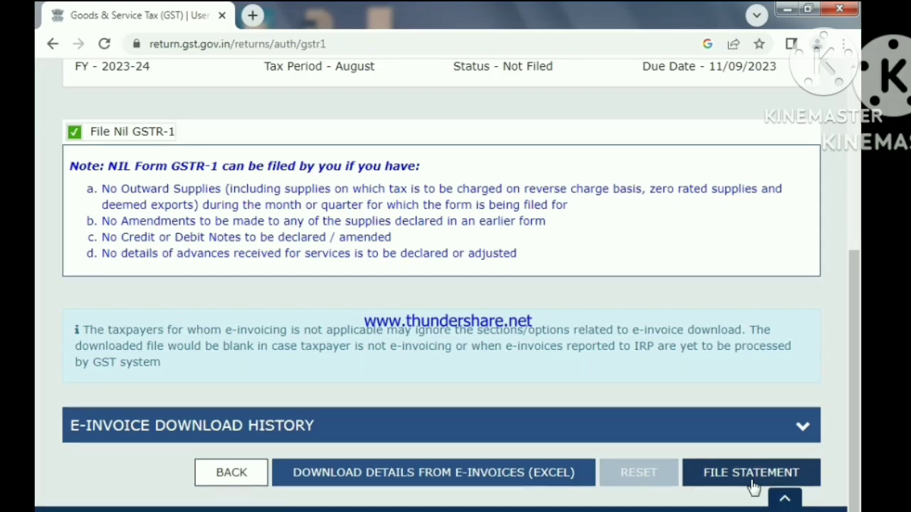
left_click(74, 133)
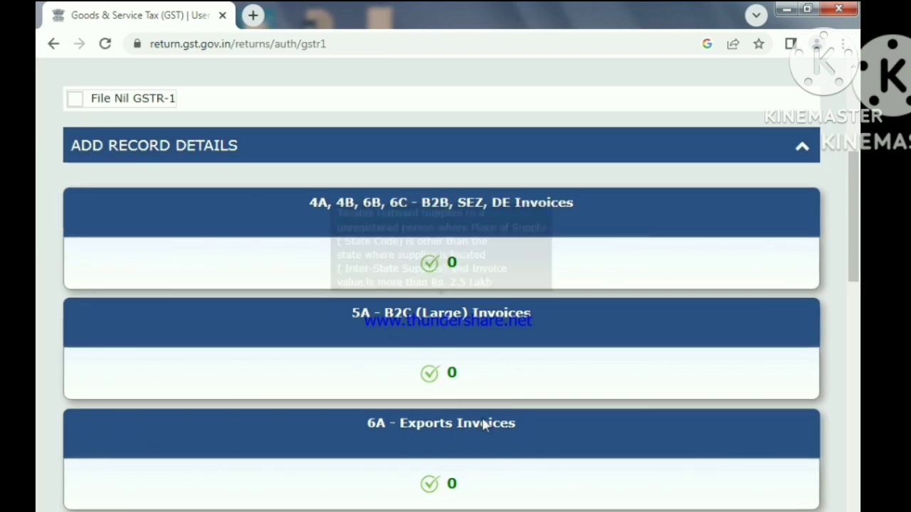
- Review the GSTR-1 record sections, including the entries under Amend Record Details
scroll(486, 454, "down", 2)
scroll(486, 454, "down", 10)
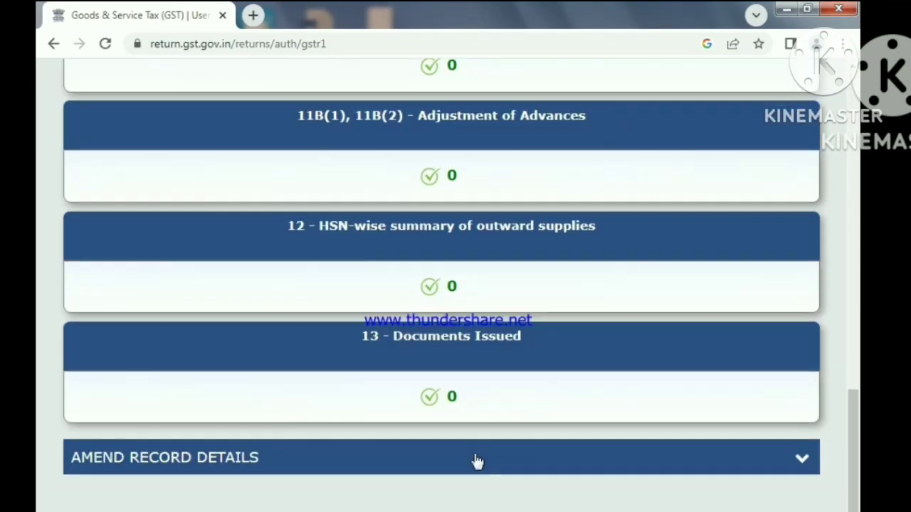
scroll(473, 461, "up", 1)
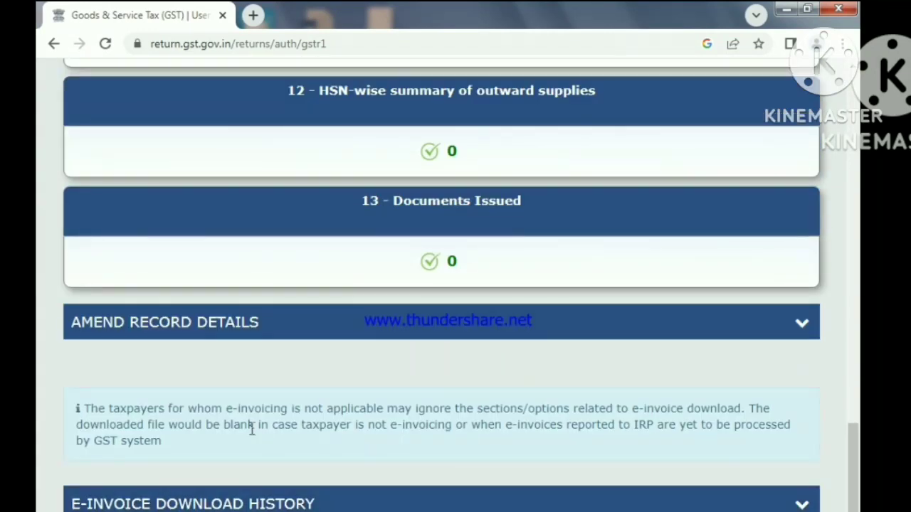
left_click(439, 339)
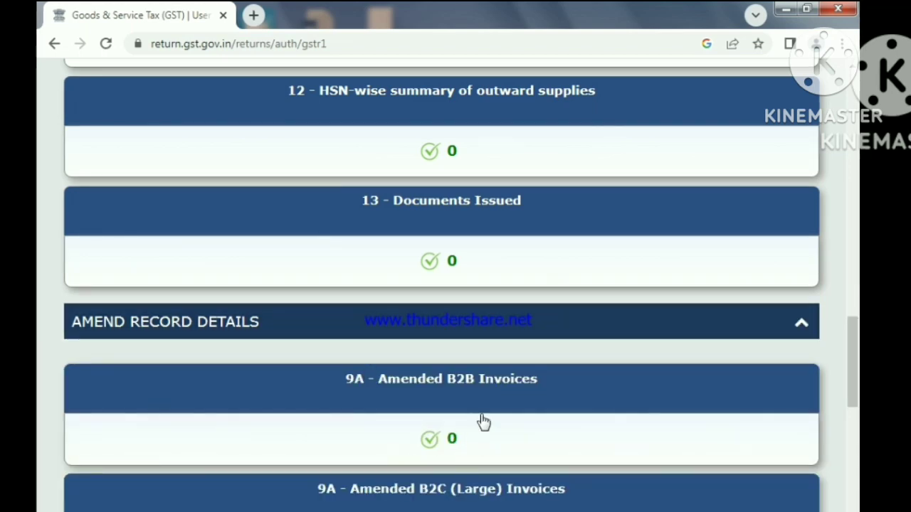
left_click(571, 331)
scroll(514, 470, "up", 5)
scroll(517, 467, "up", 10)
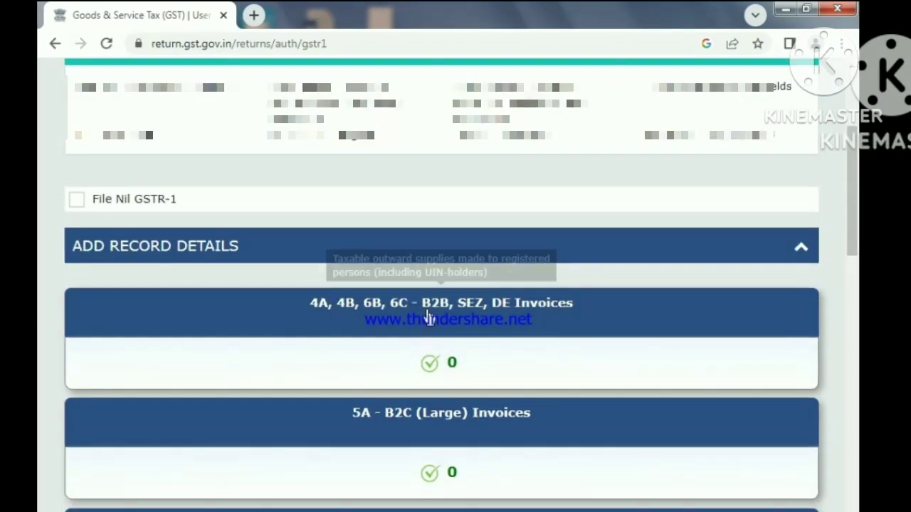
- Open the 4A, 4B, 6B, 6C - B2B, SEZ, DE Invoices section and start adding an invoice record
left_click(427, 312)
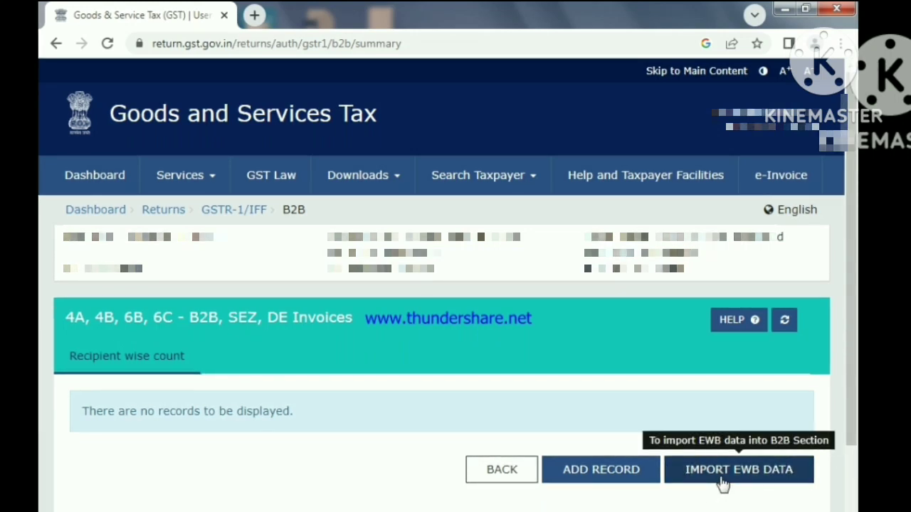
left_click(616, 482)
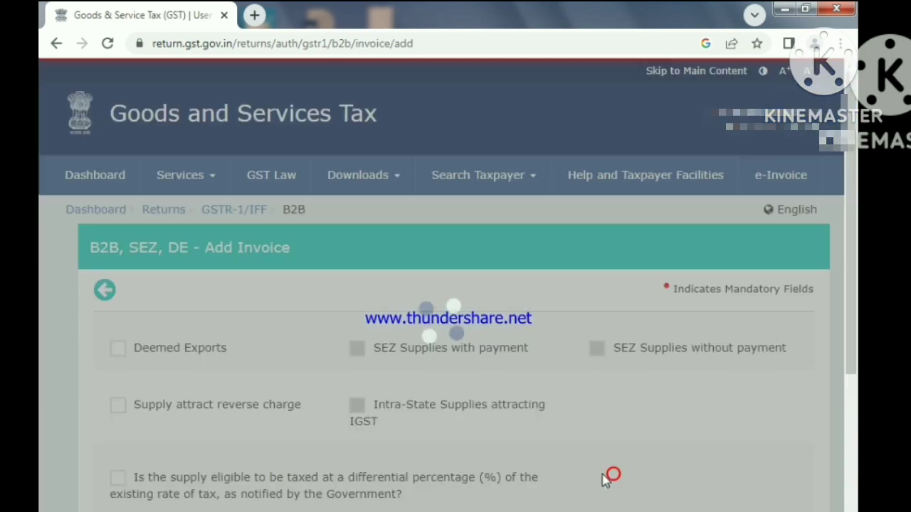
- Fill in the Recipient GSTIN/UIN by choosing the saved recipient named HUL in the master
scroll(336, 507, "down", 3)
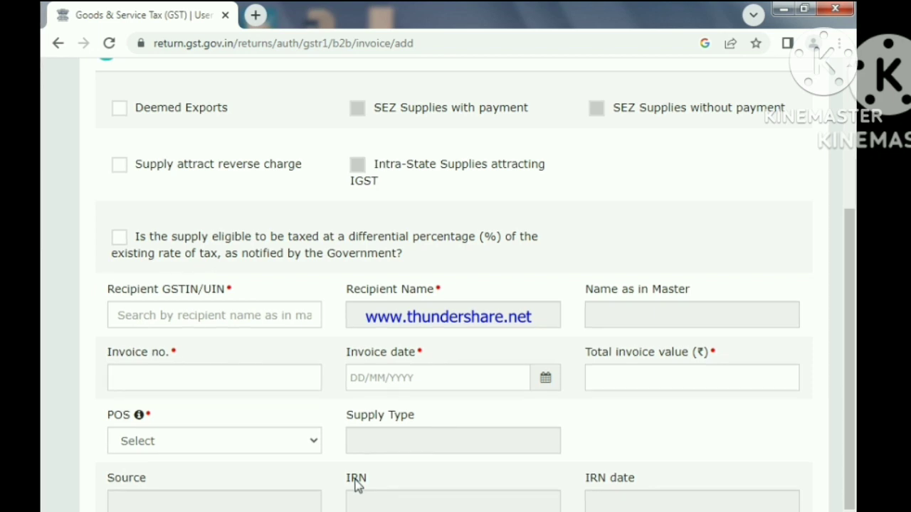
left_click(178, 313)
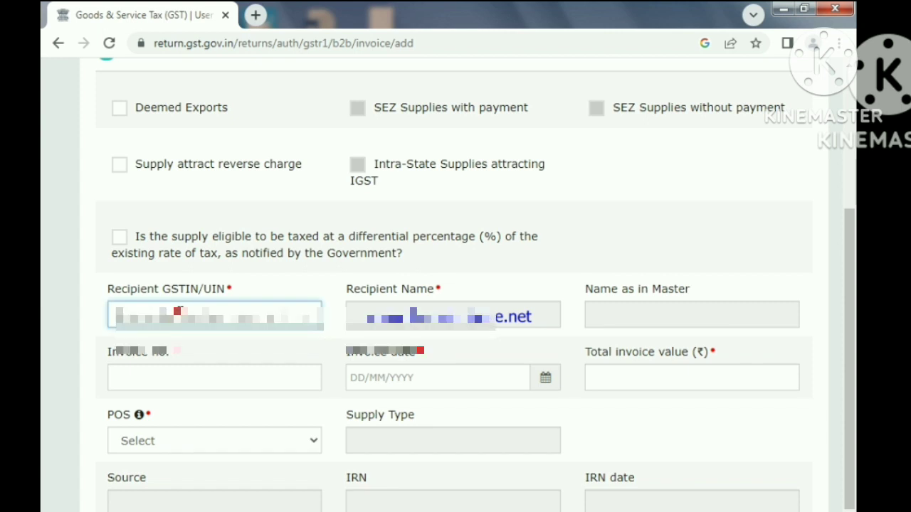
type("0")
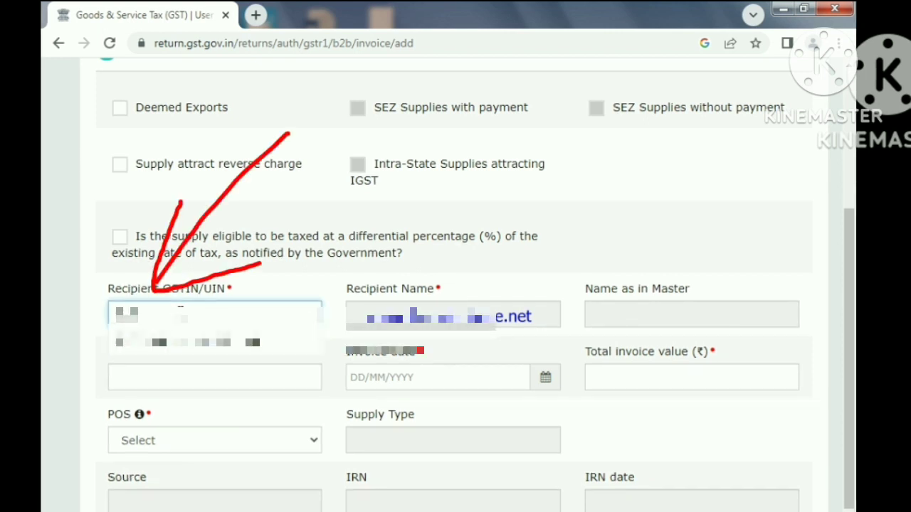
left_click(237, 343)
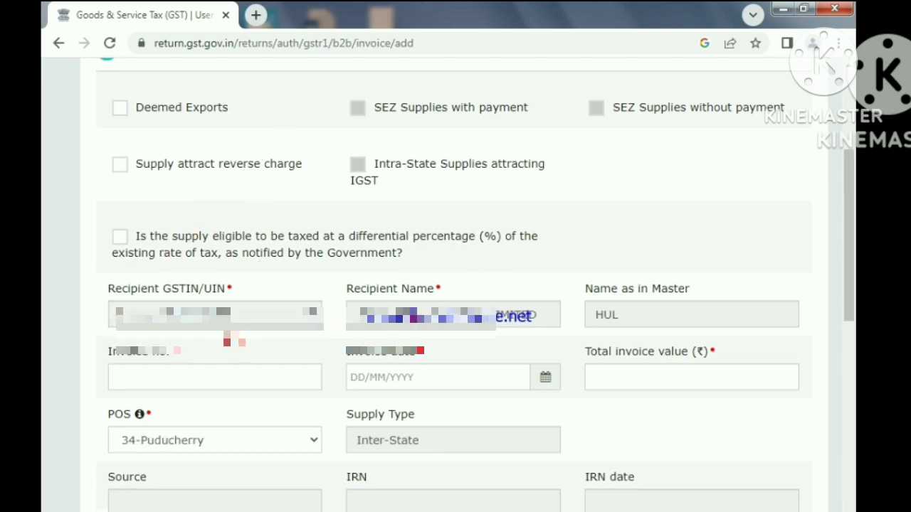
- Set the invoice number to SHIVAM/23/037
left_click(159, 371)
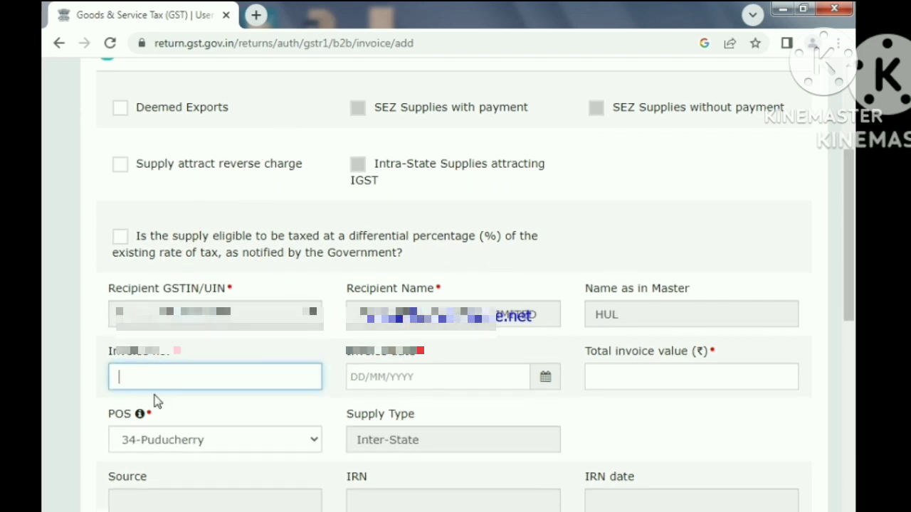
type("SHI")
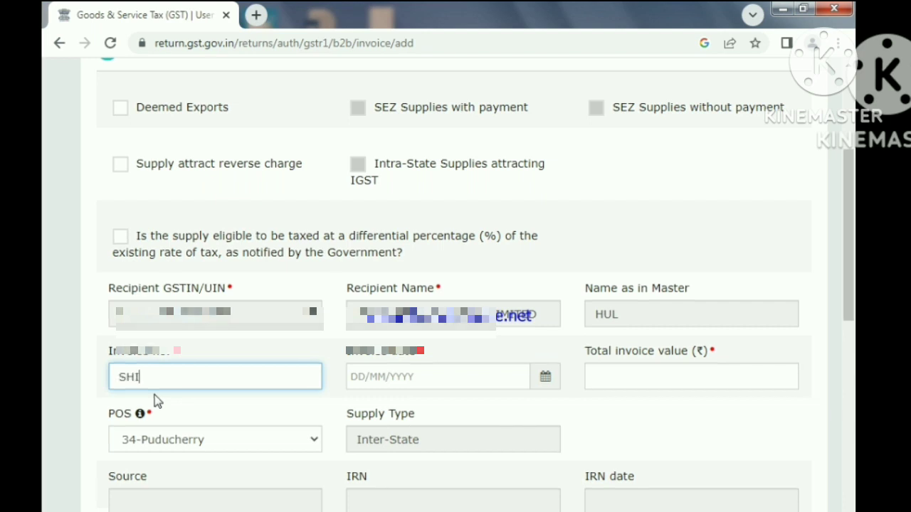
type("VAM")
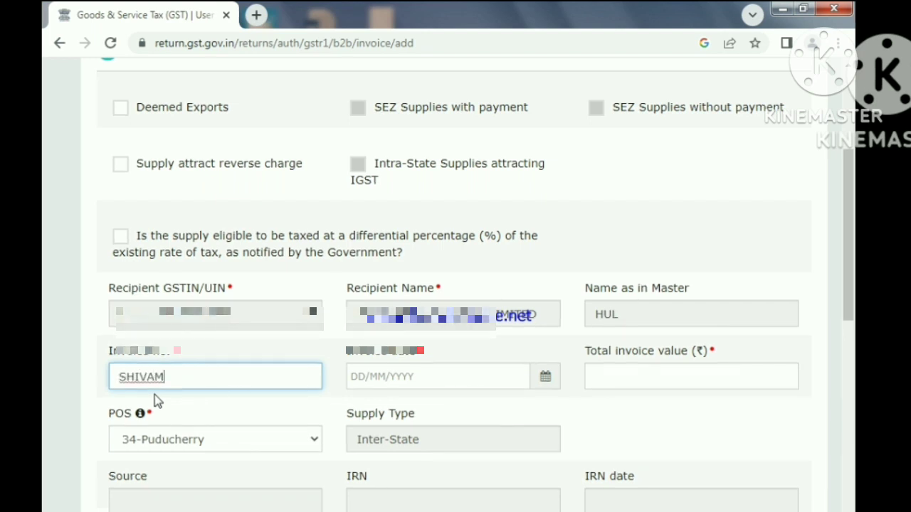
type("/23/")
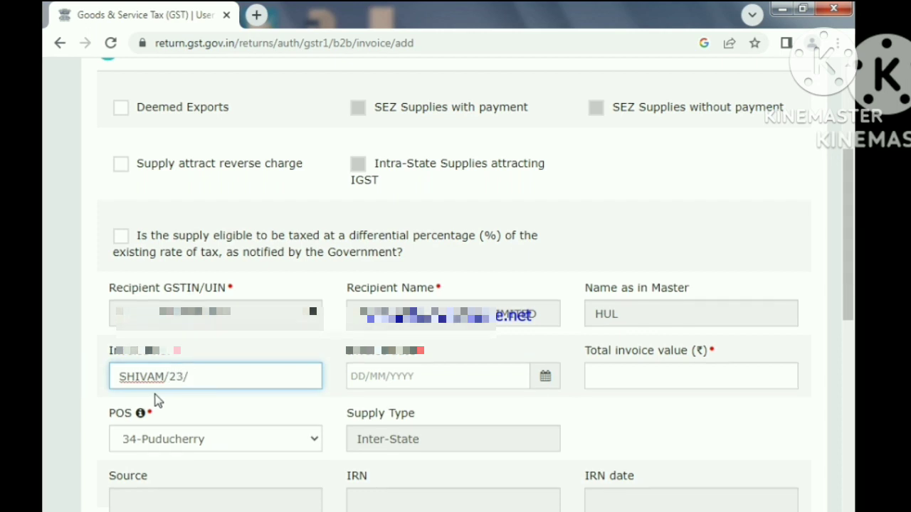
type("037")
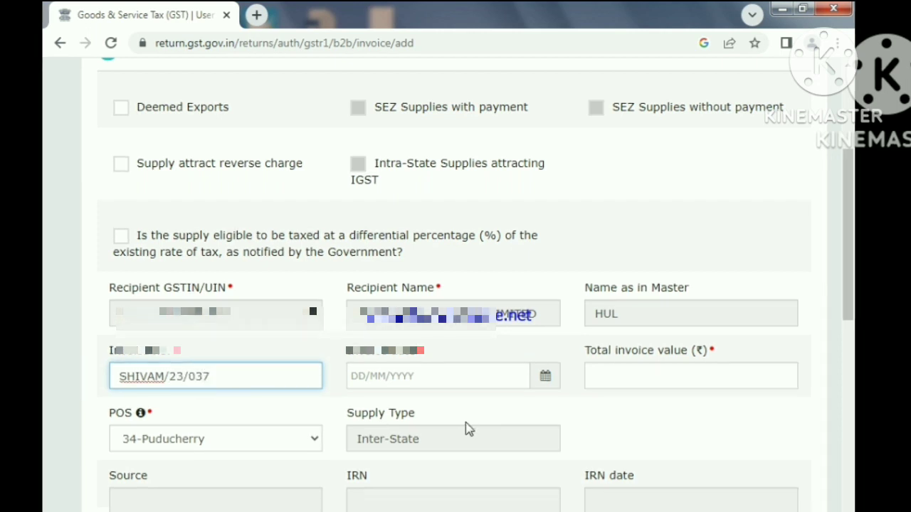
- Set the invoice date to 04/08/2023 and the total invoice value to 115640
left_click(542, 379)
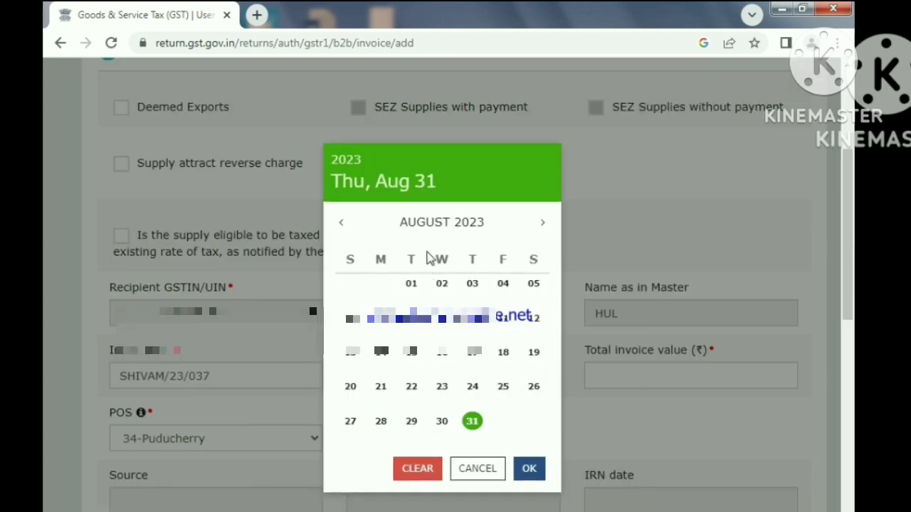
left_click(508, 290)
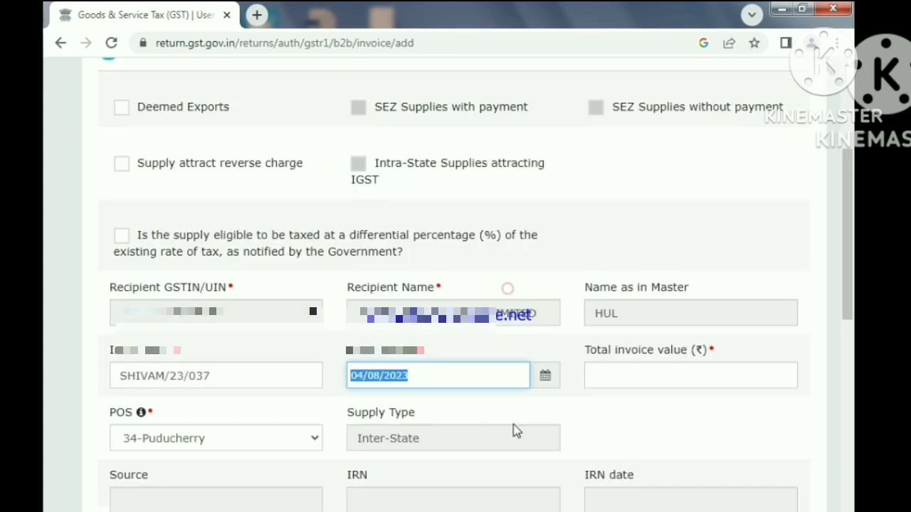
left_click(646, 375)
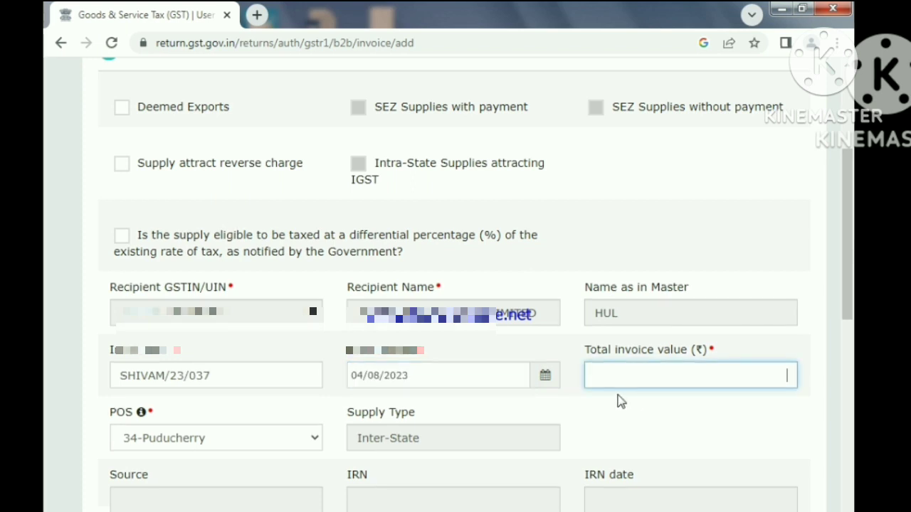
type("1156")
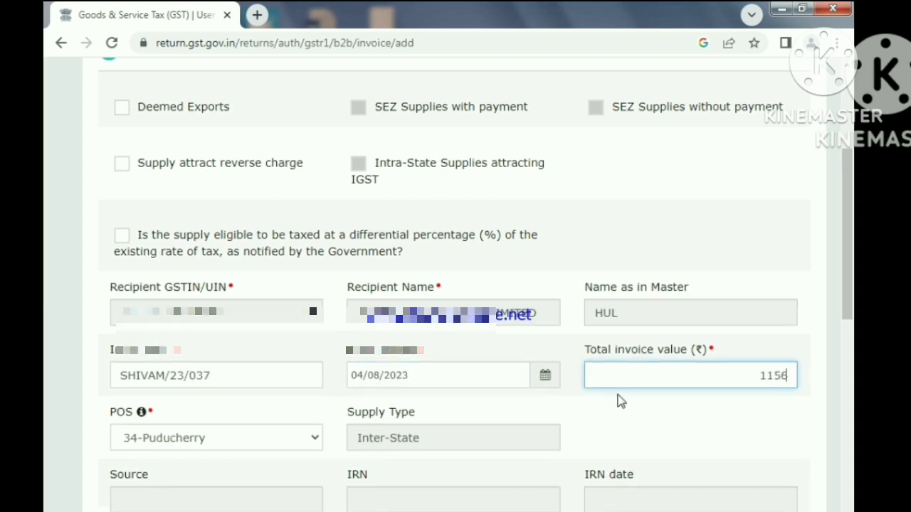
type("40")
- Dismiss the Windows color scheme prompt, enter a taxable value of 98000 at the 18% rate, and save the invoice
scroll(573, 422, "down", 1)
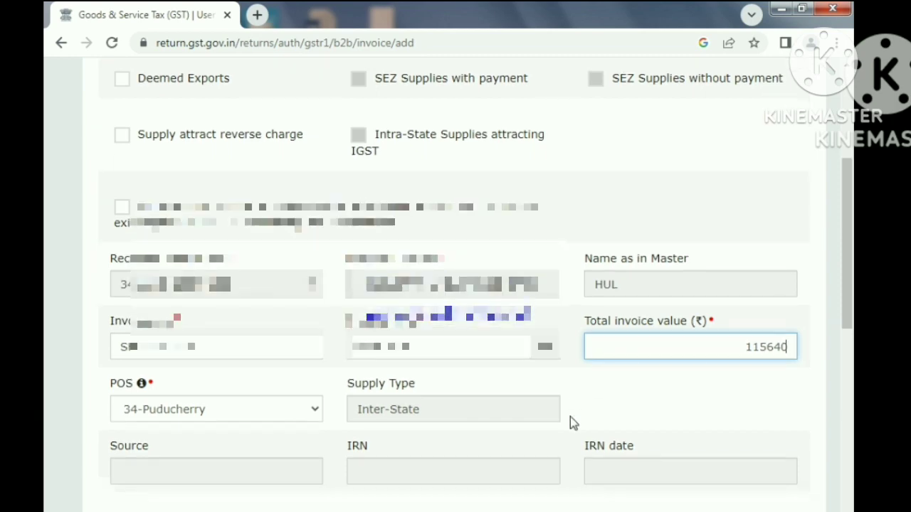
scroll(234, 420, "down", 1)
scroll(258, 458, "down", 4)
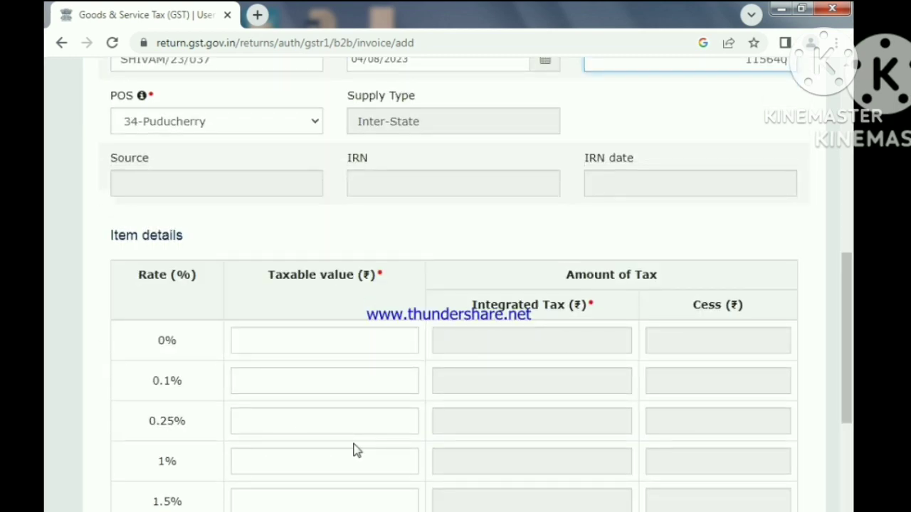
scroll(356, 450, "down", 1)
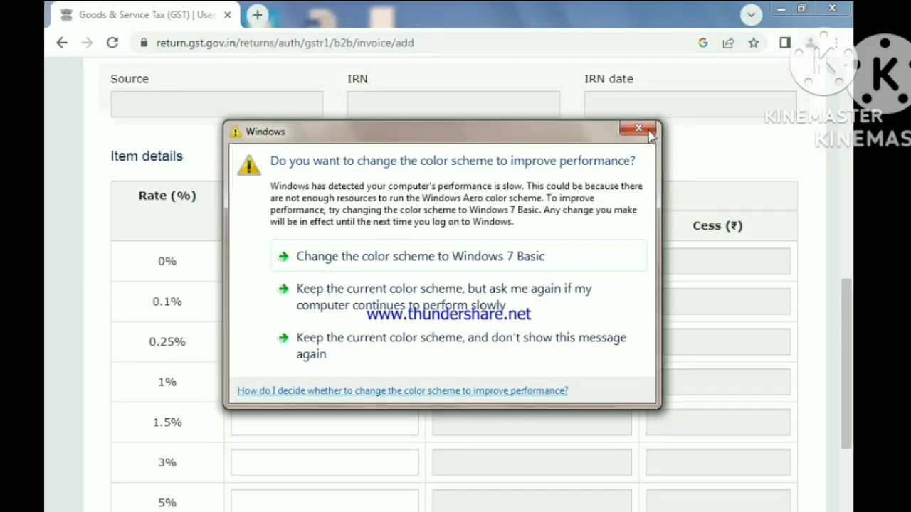
left_click(646, 130)
scroll(277, 503, "down", 2)
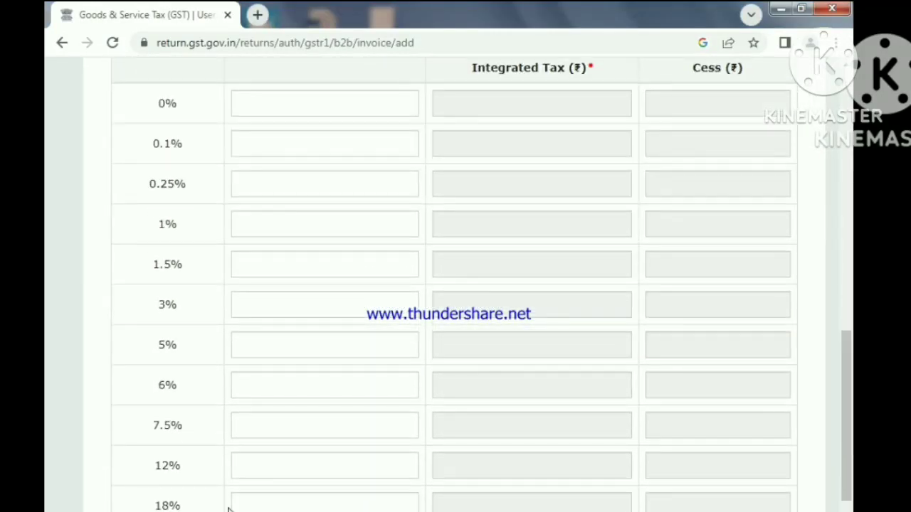
scroll(249, 498, "down", 1)
left_click(296, 432)
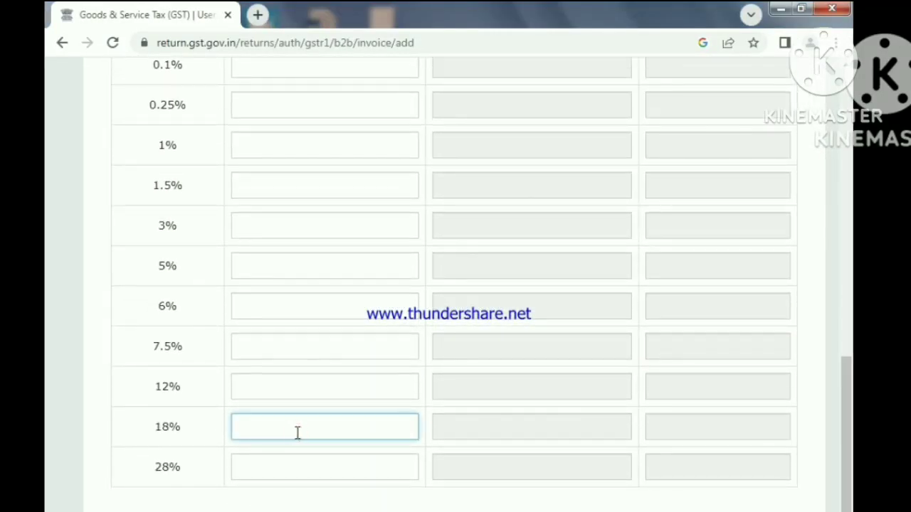
type("98000")
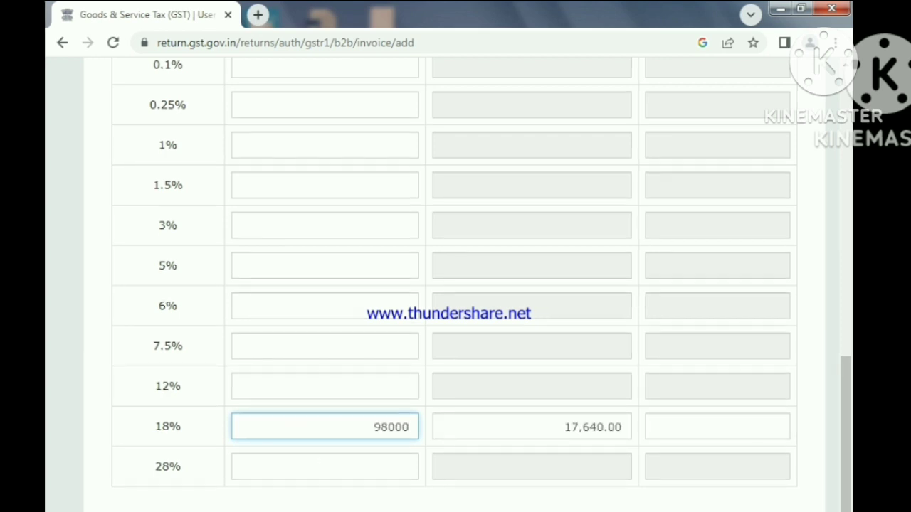
left_click(390, 509)
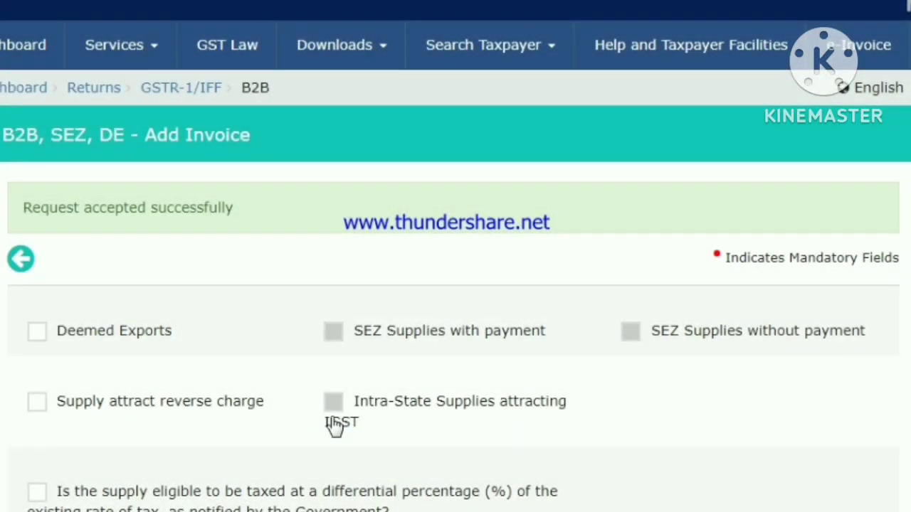
- Fill in the next invoice's number, date and total value, with a taxable value of 99000 at the 18% rate
scroll(539, 102, "down", 5)
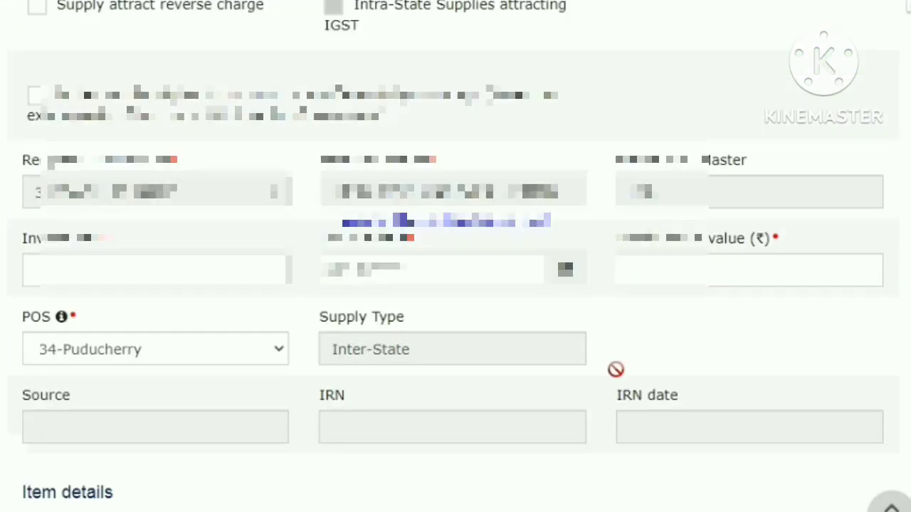
left_click(95, 269)
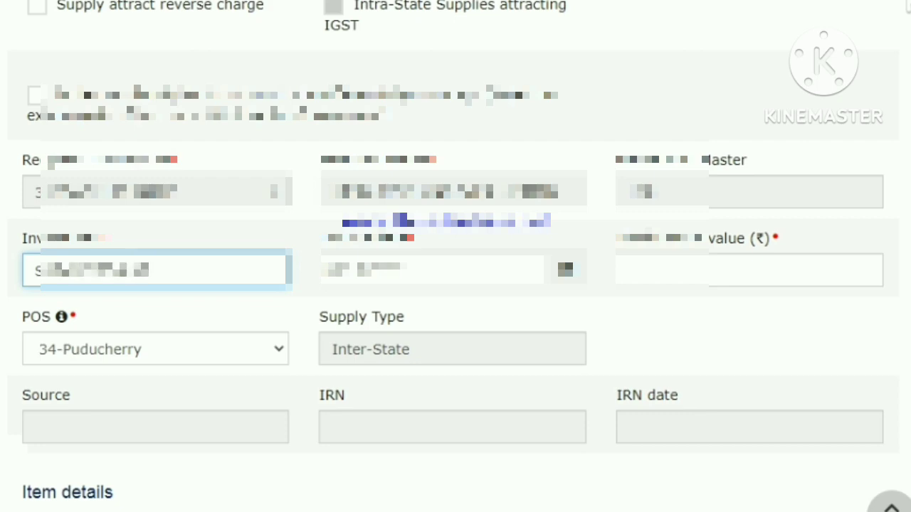
left_click(568, 268)
left_click(438, 237)
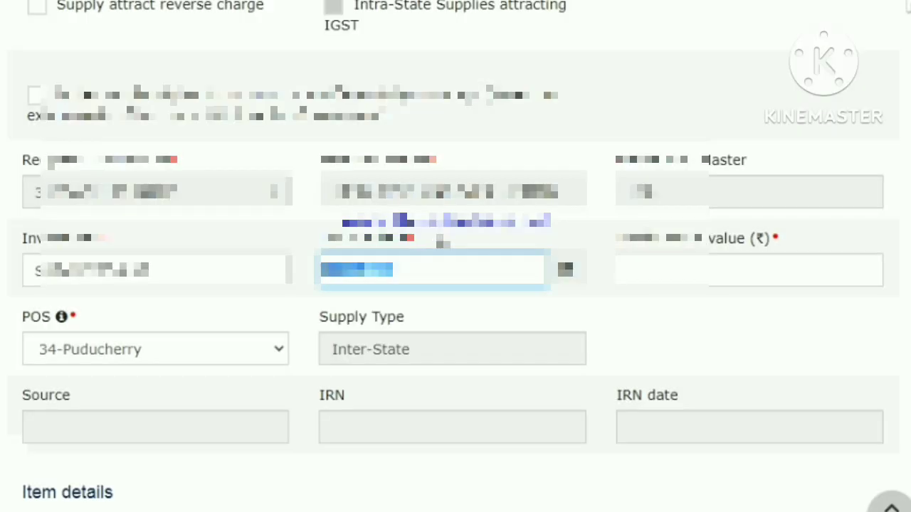
left_click(770, 268)
type("116")
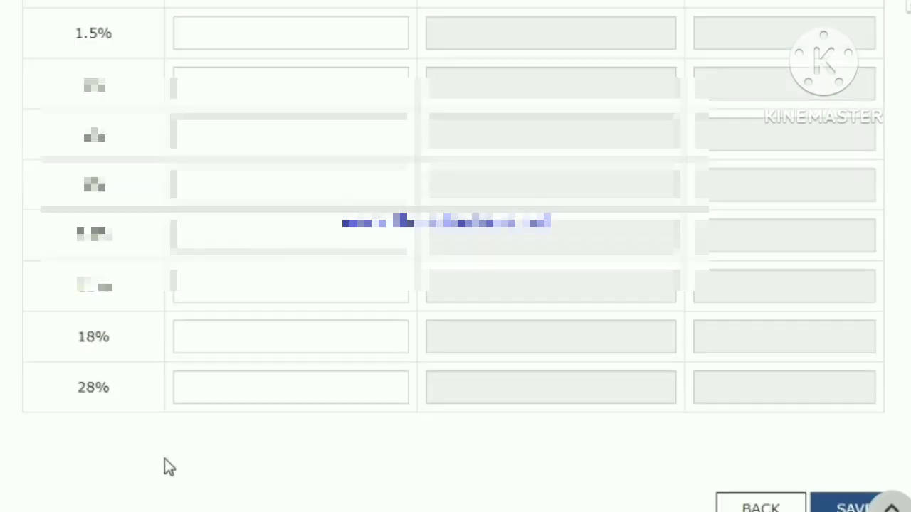
left_click(221, 343)
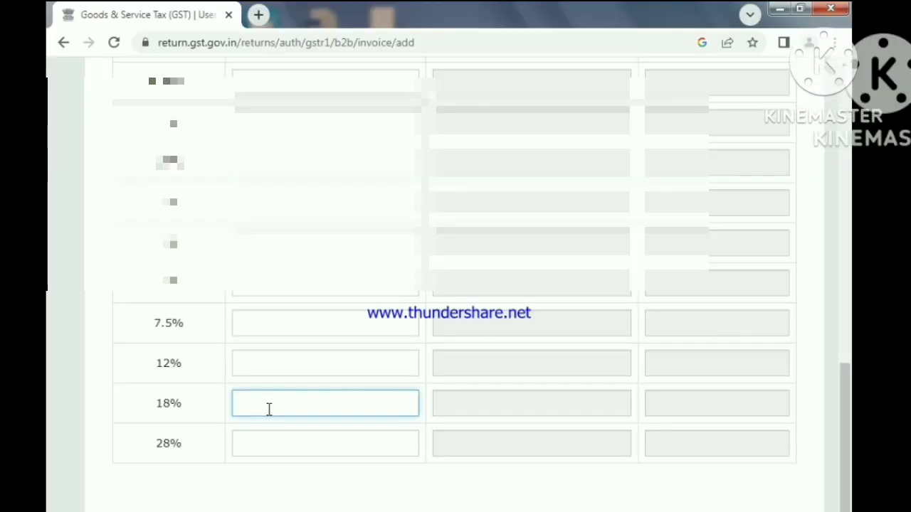
type("99000")
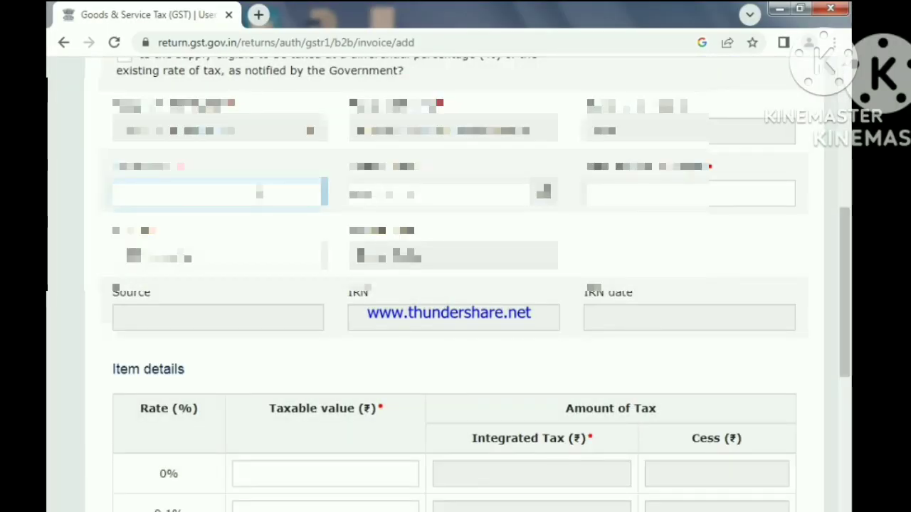
- Enter the invoice number, date and total invoice value for another invoice to the same recipient
type("22-23/001")
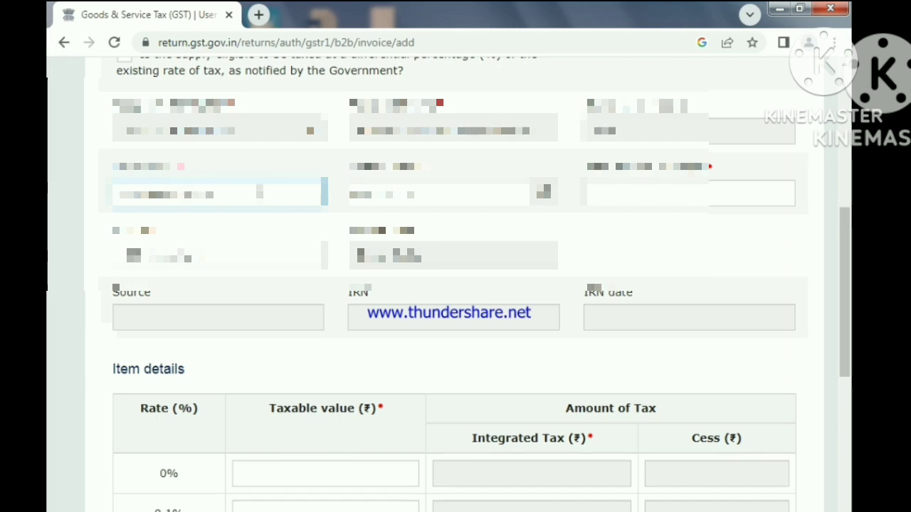
left_click(545, 193)
left_click(470, 317)
left_click(529, 464)
left_click(688, 191)
- Enter a taxable value of 30000 at the 18% rate and save the invoice
scroll(282, 384, "down", 10)
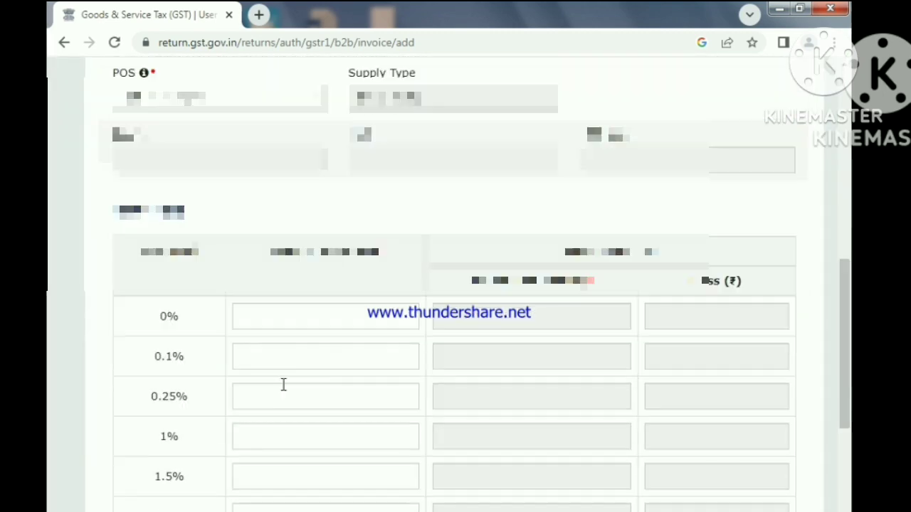
left_click(280, 321)
type("30000")
left_click(782, 461)
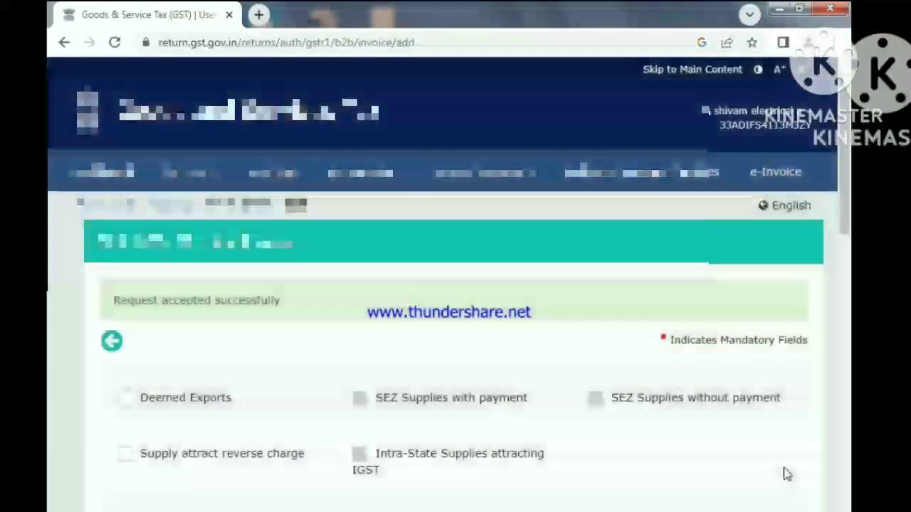
- Fill in invoice SHIVAM/23/040 with the date 10/08/2023 and a total invoice value of 37453.2
scroll(783, 469, "down", 5)
left_click(189, 352)
type("SHIVAM/23/040")
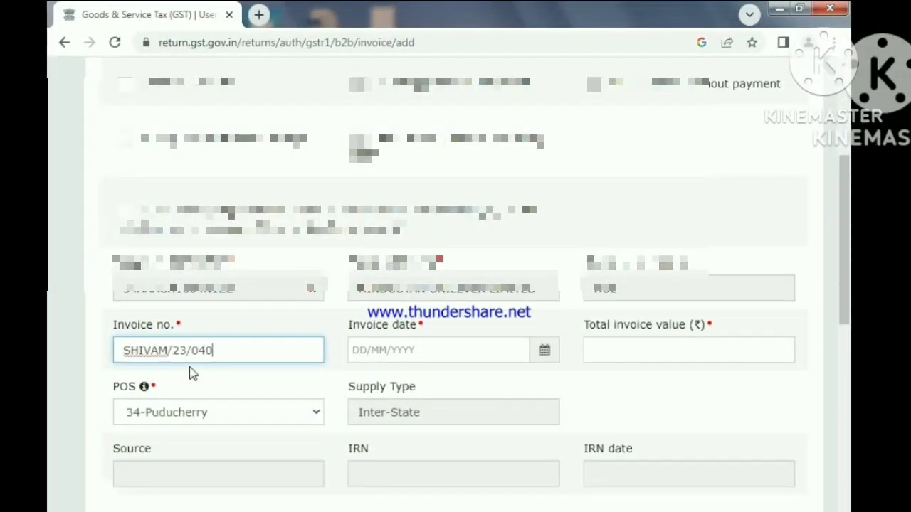
left_click(538, 349)
left_click(475, 315)
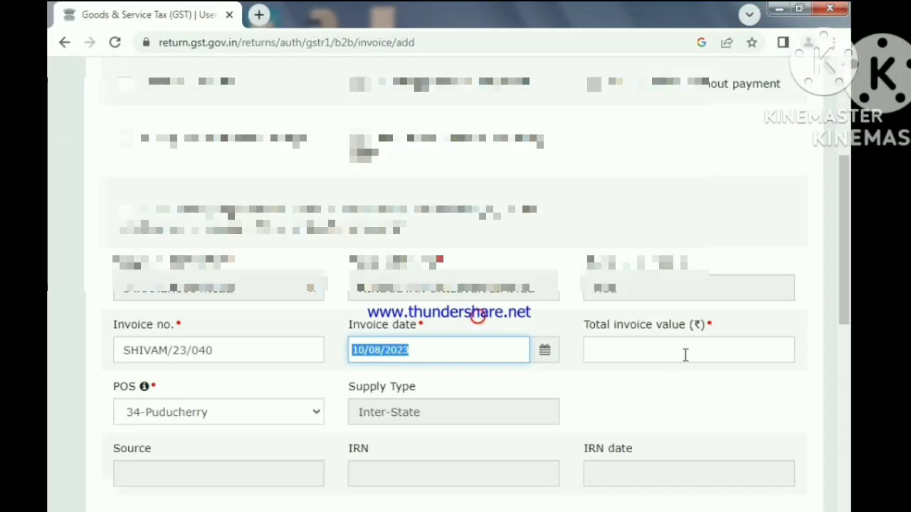
left_click(686, 353)
left_click(451, 344)
type("37453.2")
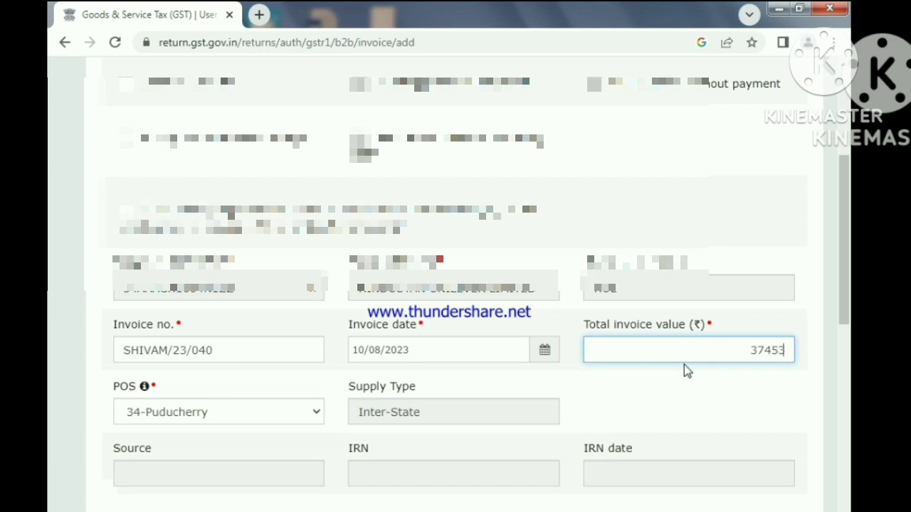
- Set the taxable value at the 18% rate to 31740 in the item details
scroll(469, 475, "down", 3)
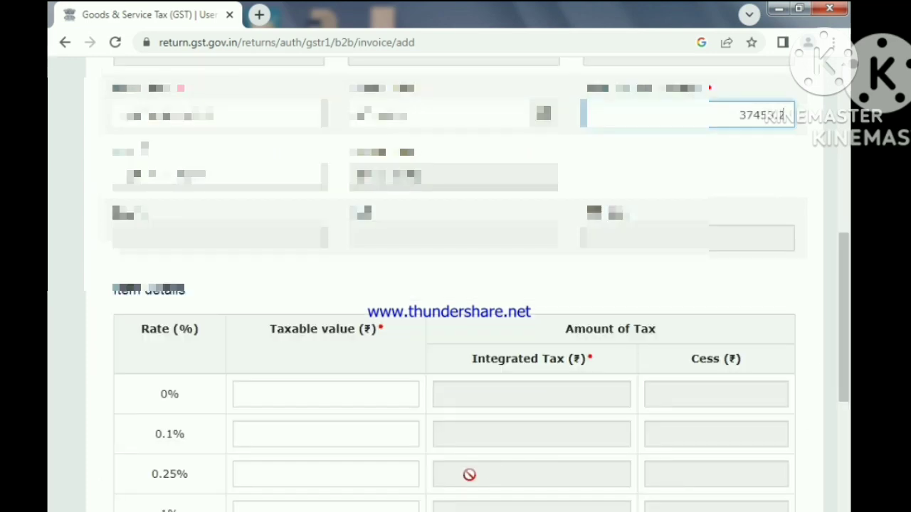
scroll(469, 475, "down", 4)
left_click(309, 476)
type("31")
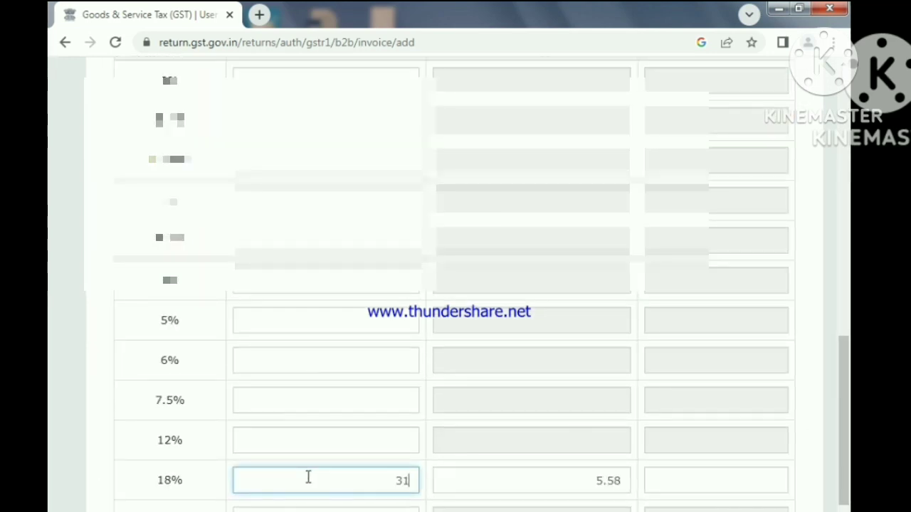
type("740")
- Re-enter the total invoice value as 37453.2 and save the invoice
scroll(783, 342, "up", 7)
left_click(783, 346)
key("BackSpace")
key("BackSpace")
key("BackSpace")
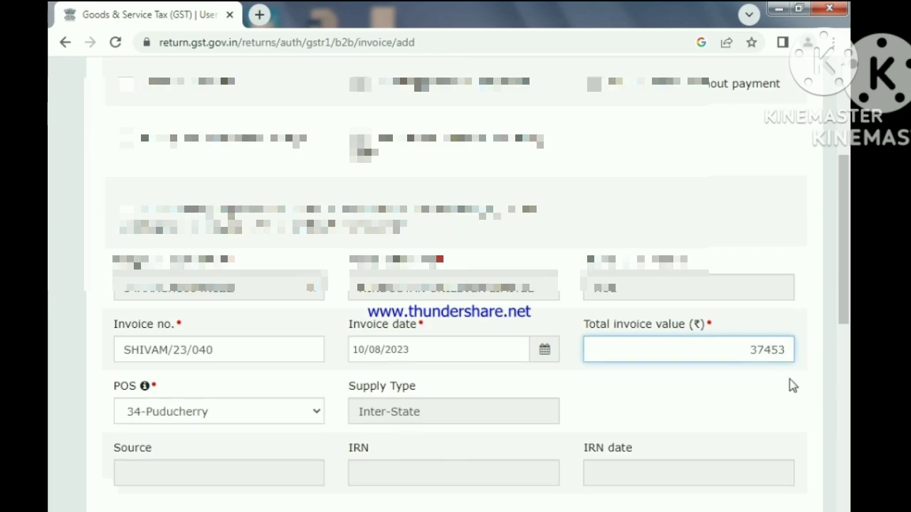
type(".2")
scroll(793, 398, "down", 10)
left_click(788, 459)
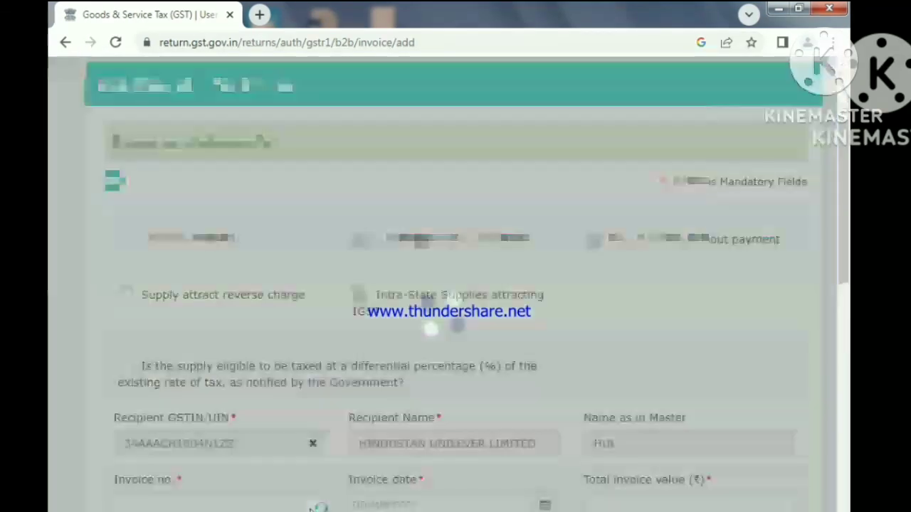
- Fill in invoice SHIVAM/23/041 with the date 16/08/2023 and a total invoice value of 10945
scroll(318, 507, "down", 2)
left_click(212, 351)
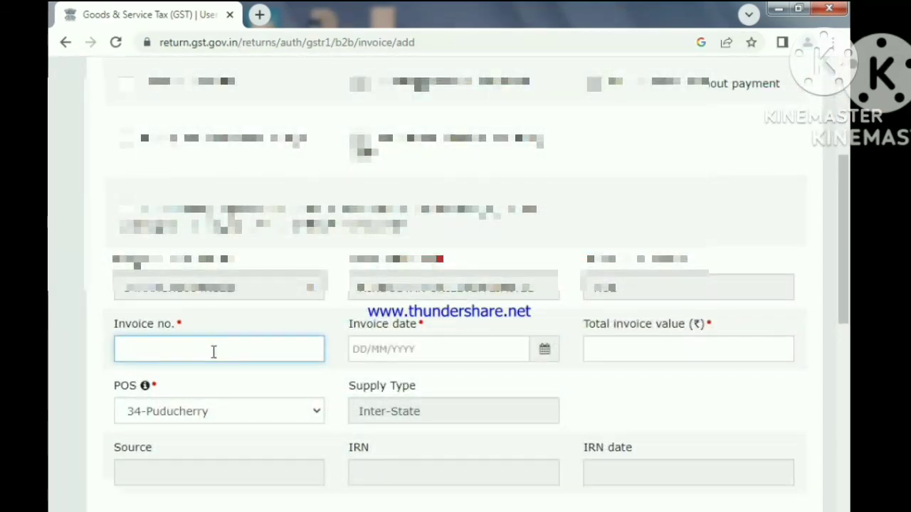
type("SHIVAM/23/041")
left_click(544, 350)
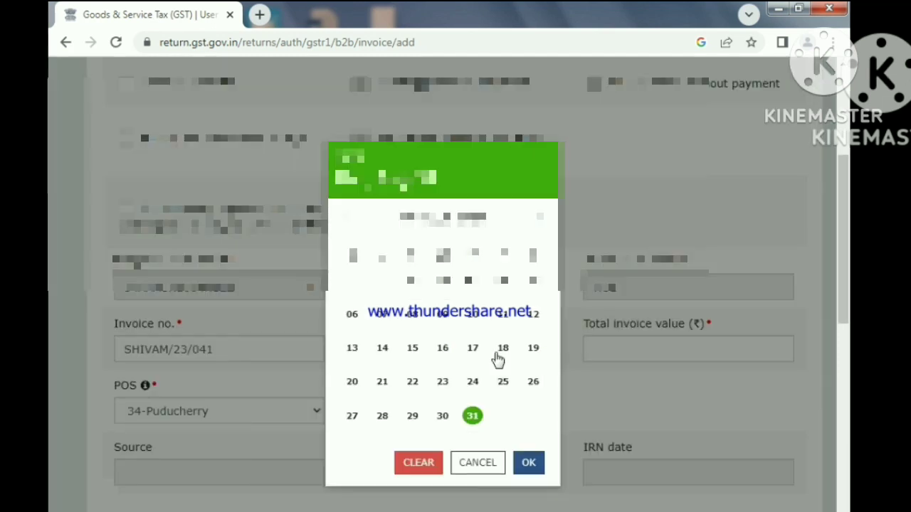
left_click(443, 348)
left_click(633, 352)
type("10945")
- Enter a taxable value of 9275 at the 18% rate and save the invoice
scroll(636, 378, "down", 10)
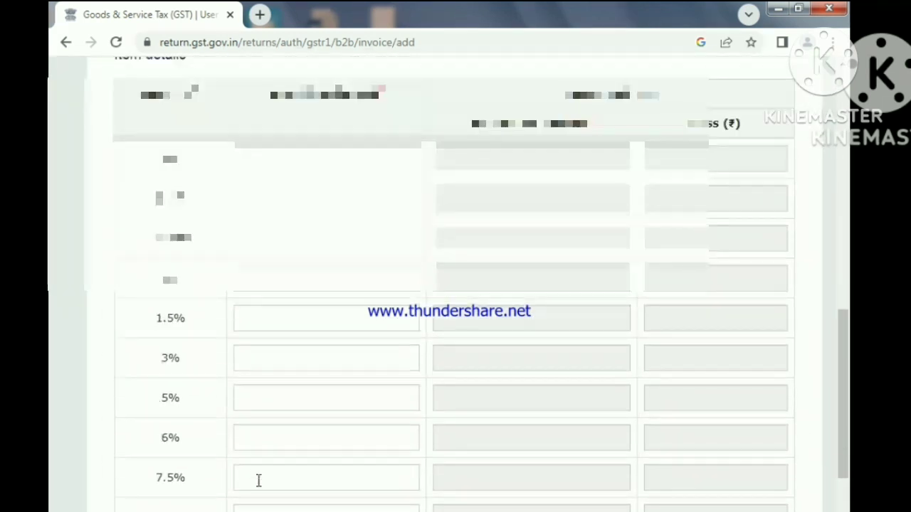
left_click(315, 327)
type("9275")
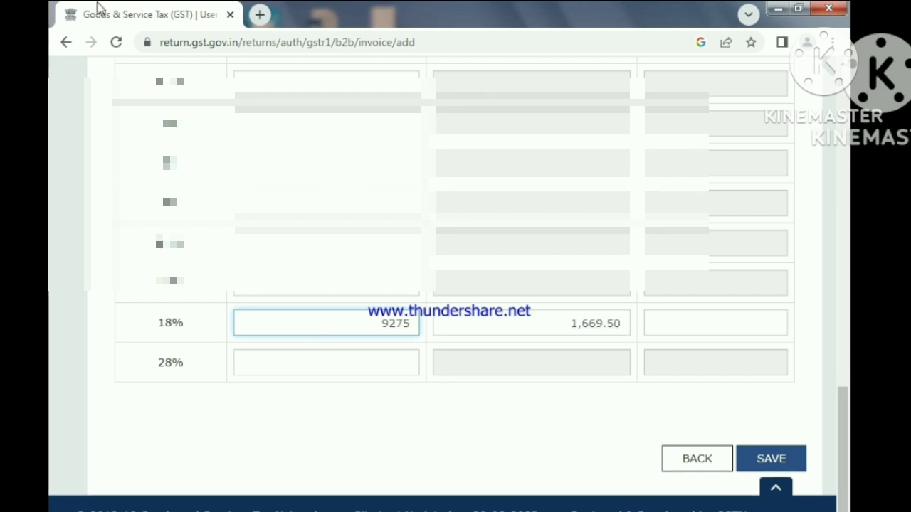
left_click(740, 461)
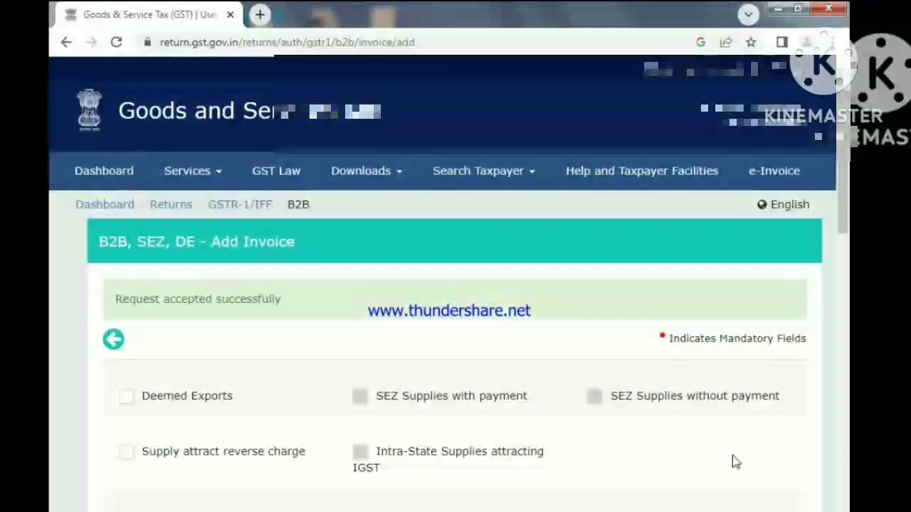
- Fill in the new HUL invoice's number and date with a total invoice value of 116914
scroll(161, 458, "down", 4)
left_click(182, 433)
left_click(167, 456)
left_click(178, 371)
type("2022-23/002")
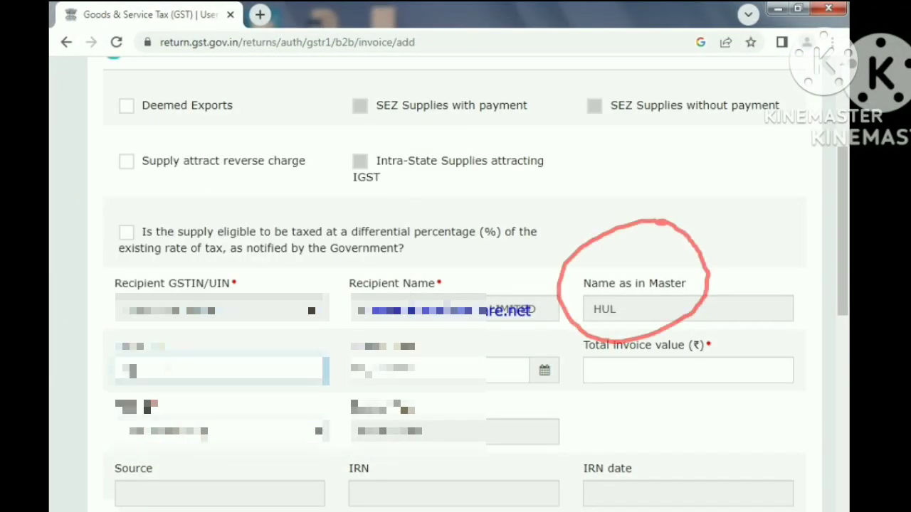
left_click(640, 371)
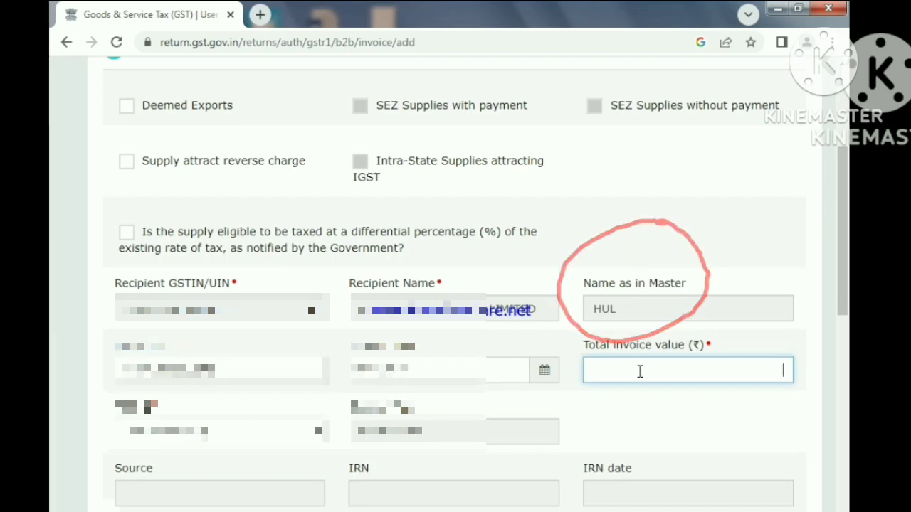
type("1")
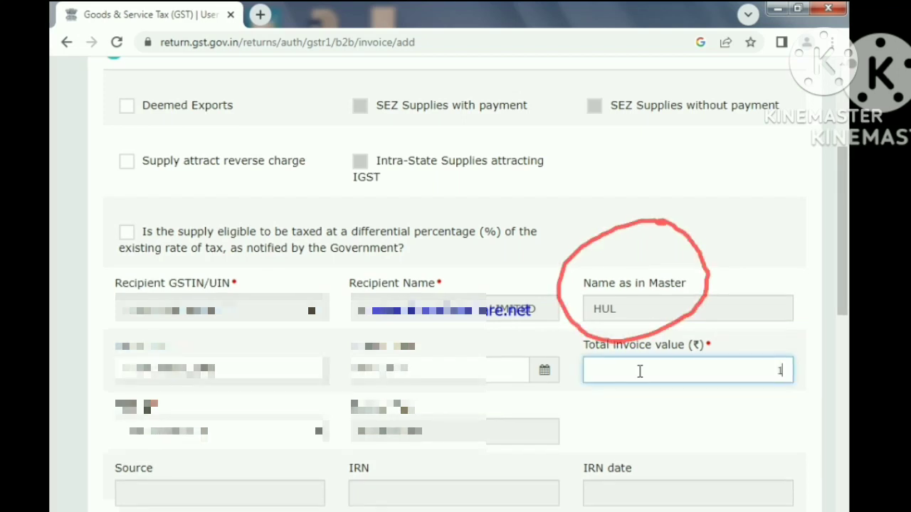
type("169")
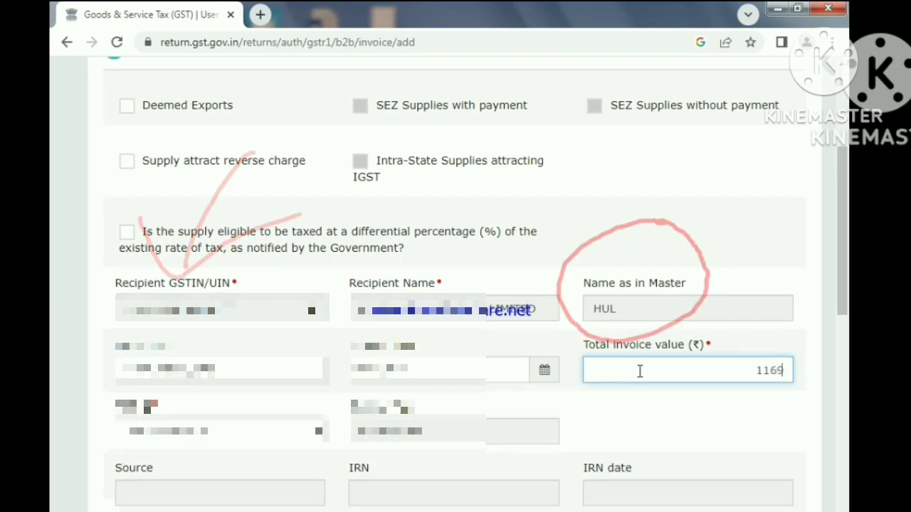
type("14")
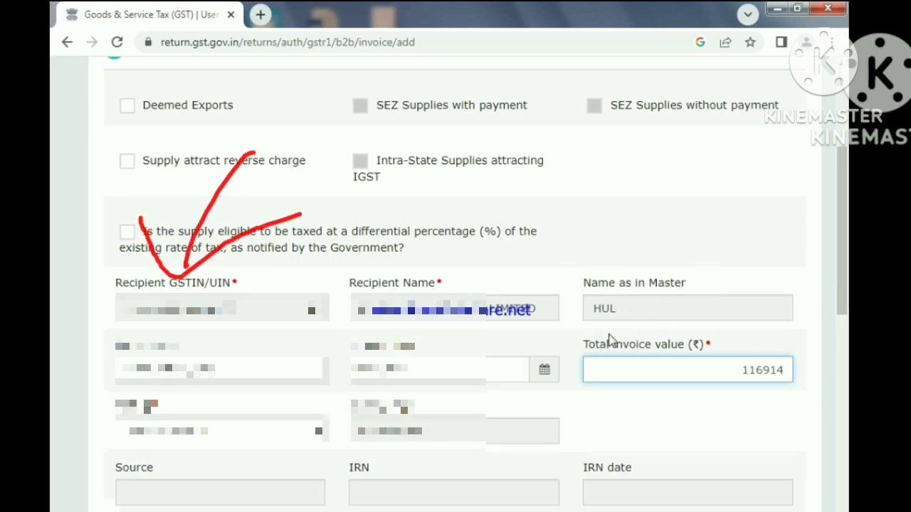
- Enter a taxable value of 99080 at the 18% rate and save the invoice
scroll(573, 384, "down", 9)
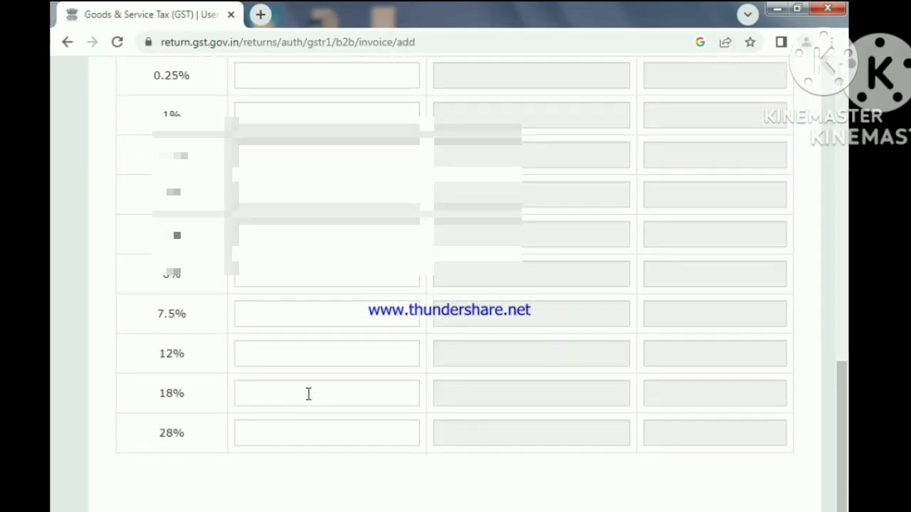
scroll(308, 394, "down", 1)
left_click(360, 325)
type("99080")
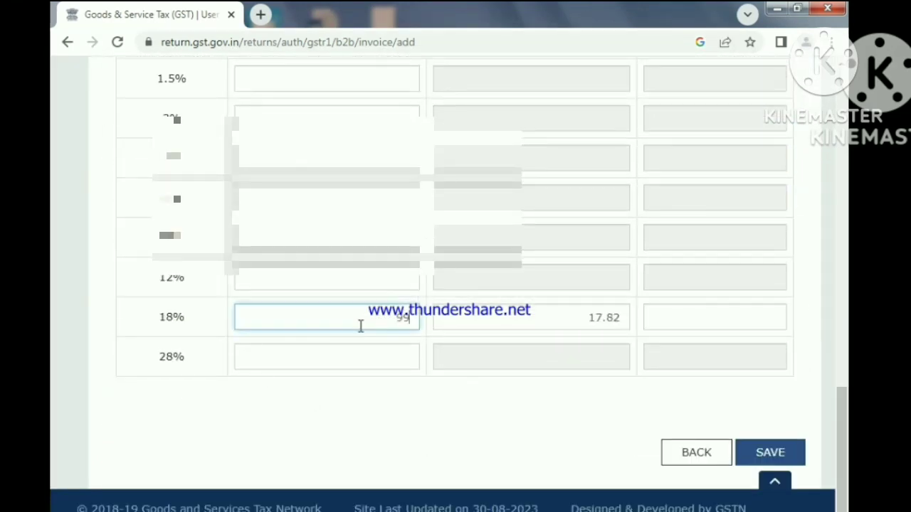
left_click(769, 453)
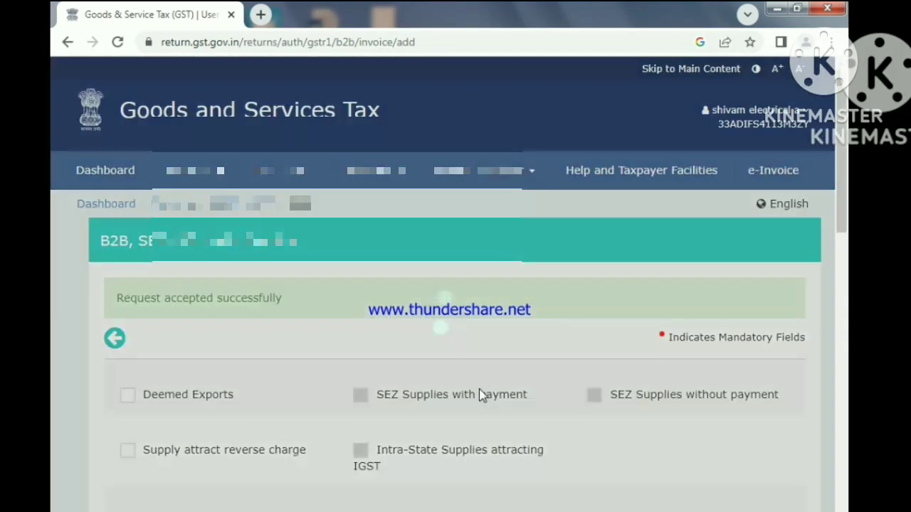
- Fill in the invoice number, invoice date and total invoice value for another HUL invoice
type("SHIV")
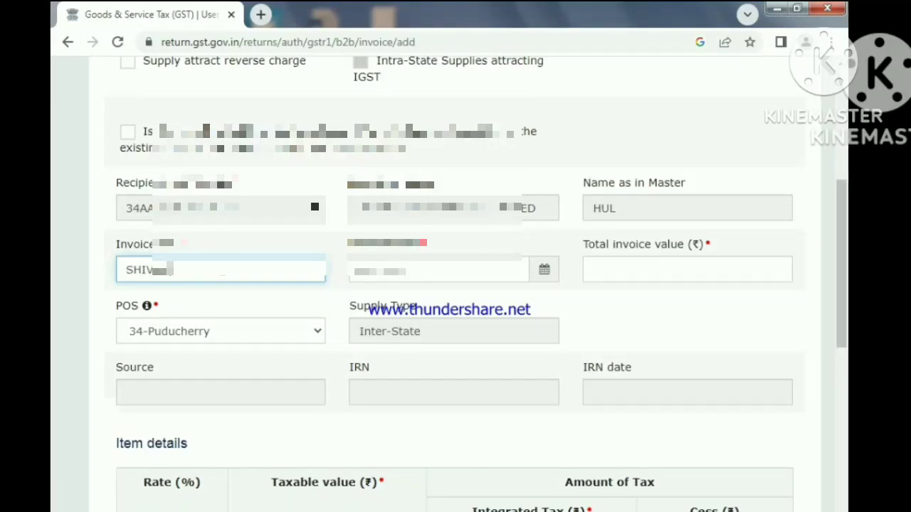
type("/21-22")
left_click(552, 272)
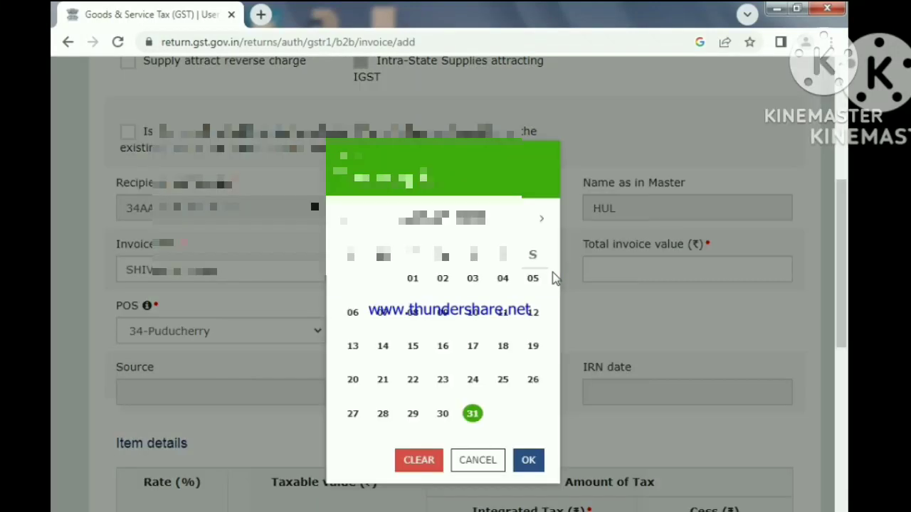
left_click(635, 272)
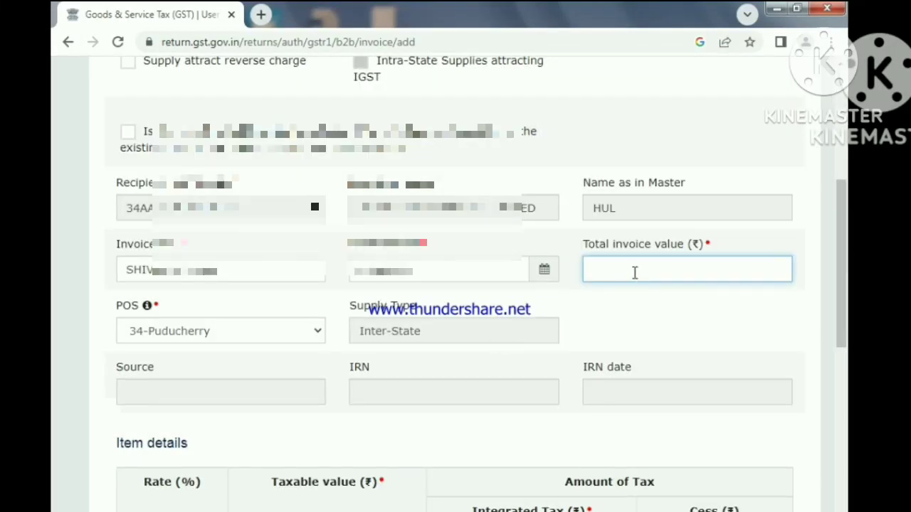
type("107")
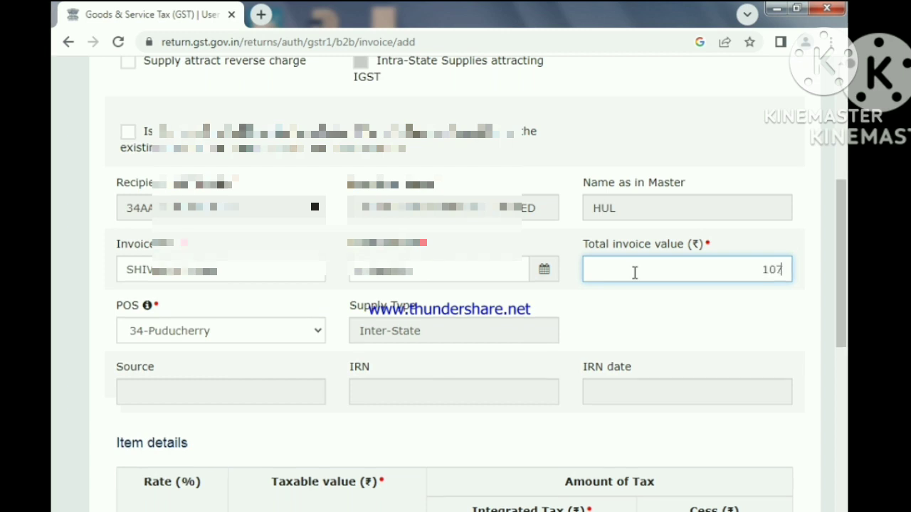
- Set the 18% rate's taxable value to 9100 and save the invoice
scroll(235, 421, "down", 8)
left_click(287, 395)
type("9100")
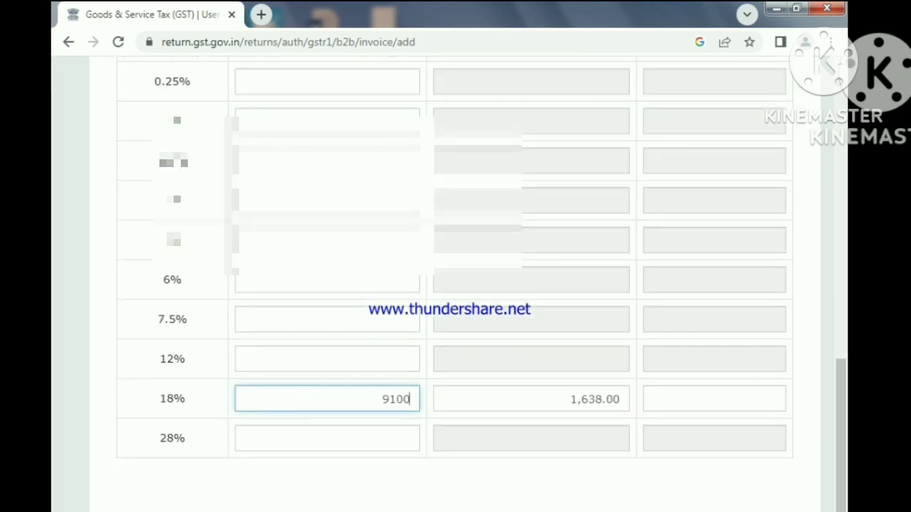
key("Return")
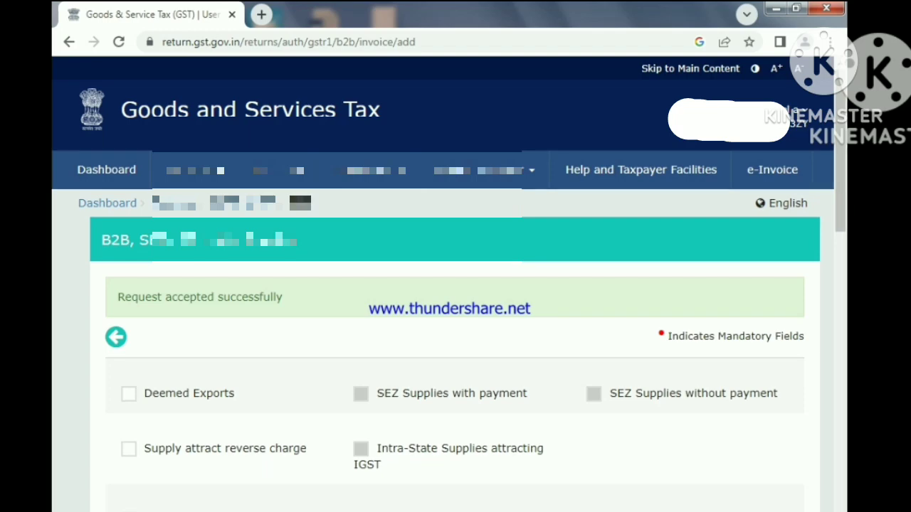
- Clear the HUL recipient and enter the GSTIN of a new recipient in Karnataka
scroll(386, 352, "down", 5)
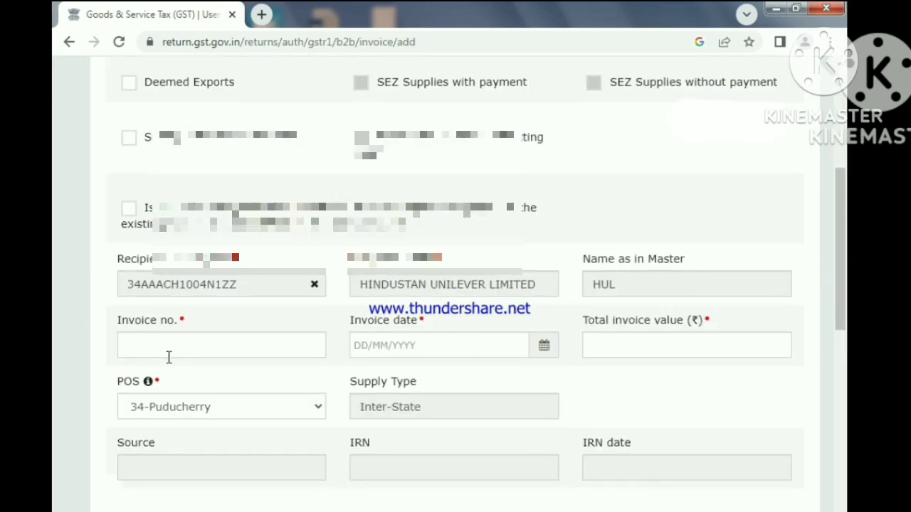
scroll(168, 356, "down", 1)
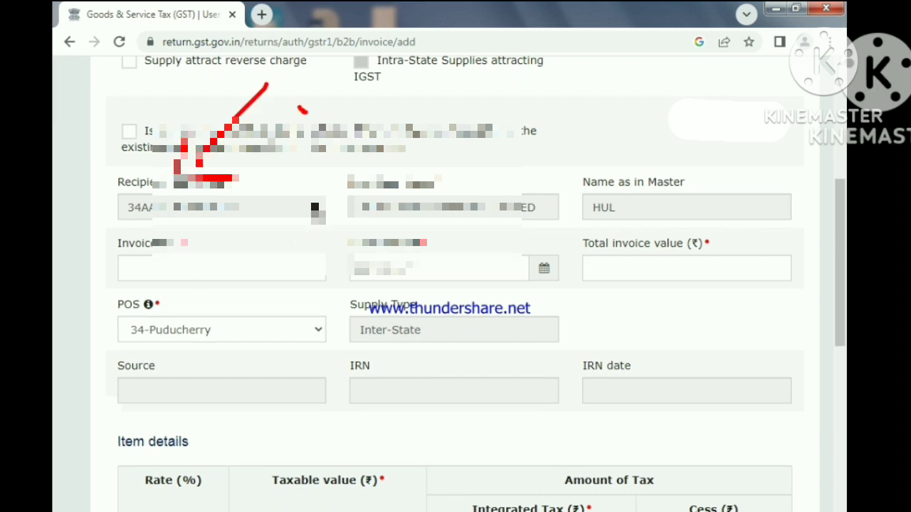
left_click(315, 209)
left_click(316, 209)
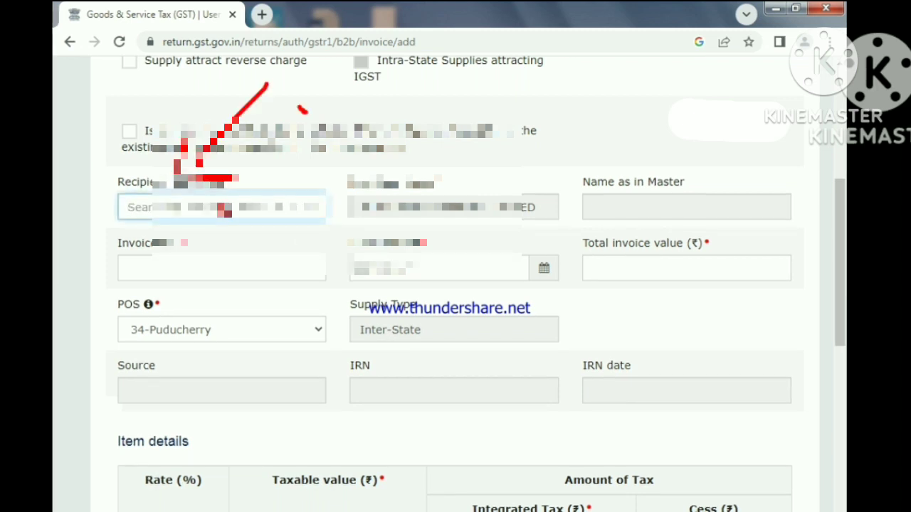
type("29")
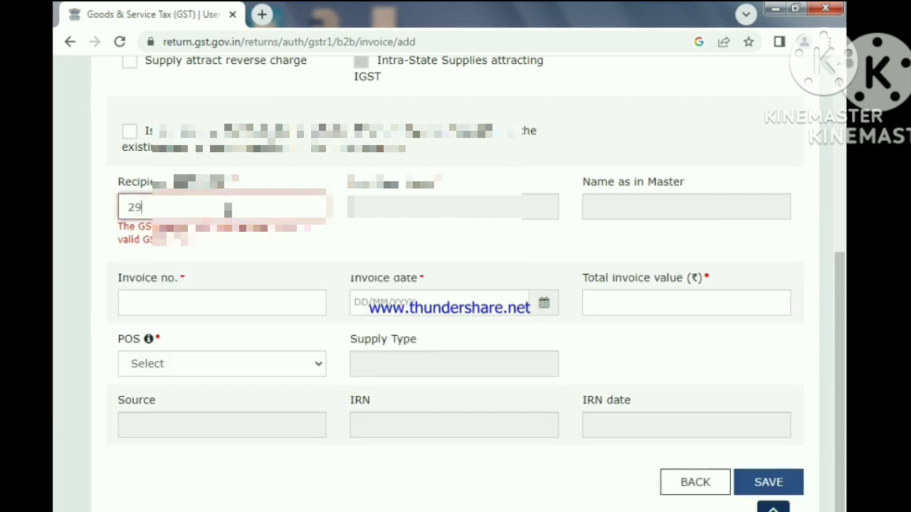
type("AA")
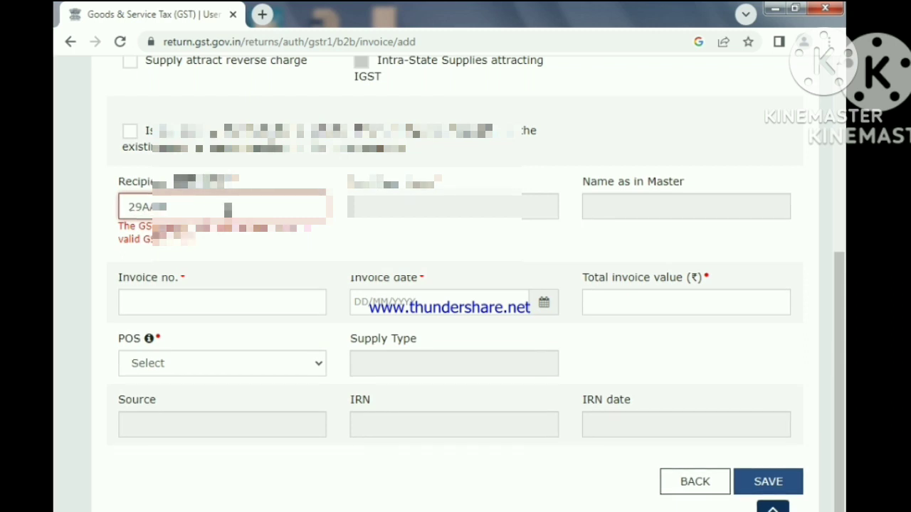
type("C")
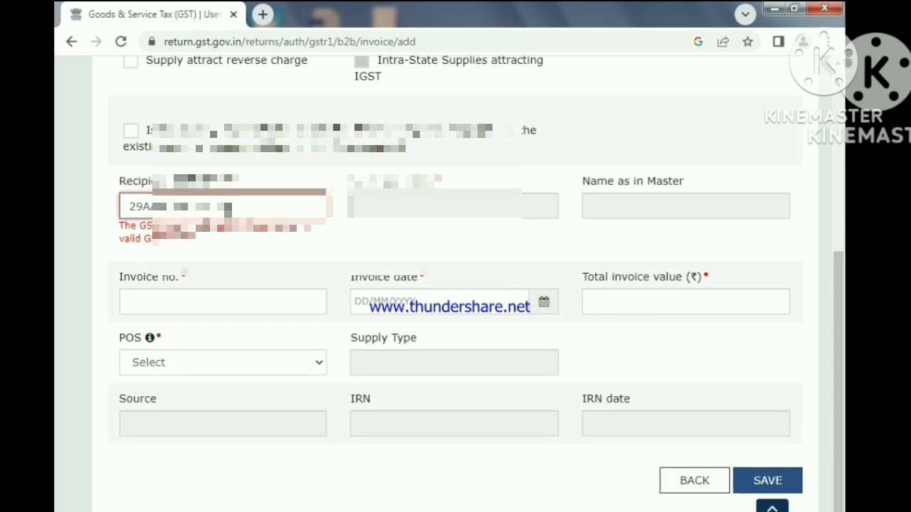
type("1")
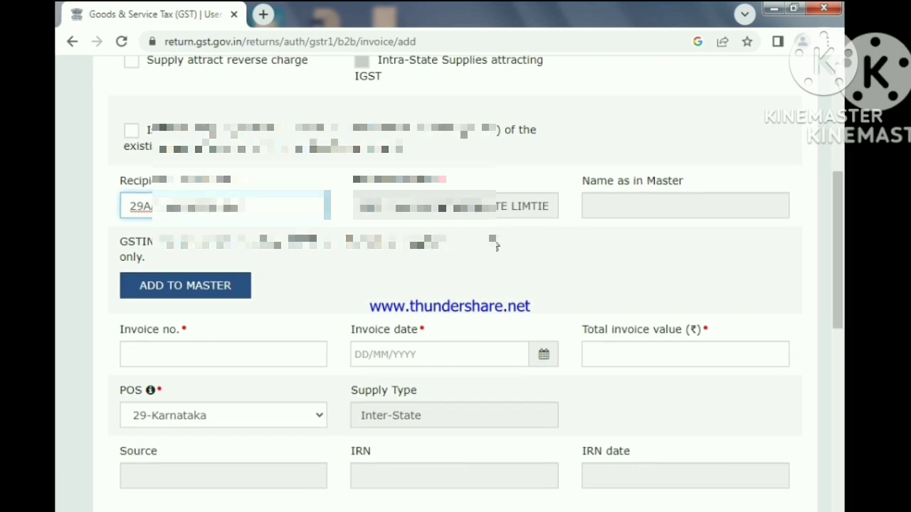
- Add the new GSTIN to the supplier/recipient master as a recipient named SFS and save it
left_click(615, 204)
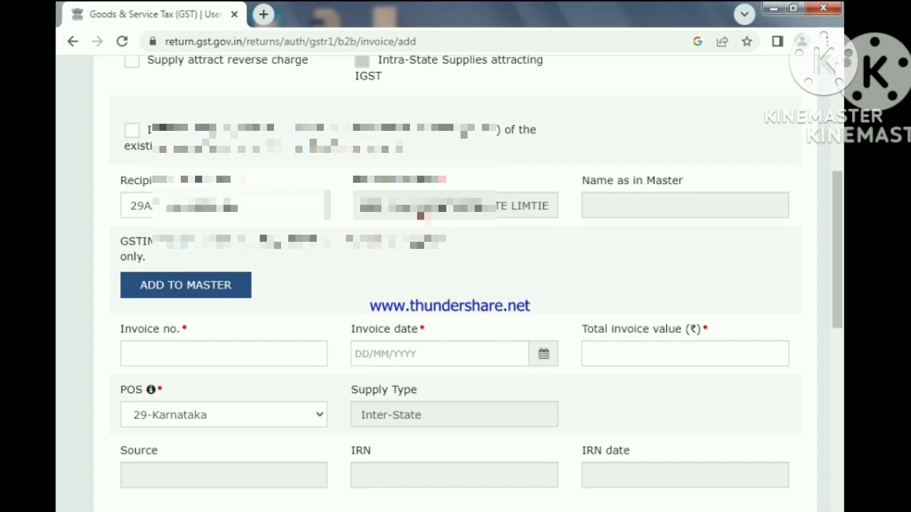
left_click(197, 294)
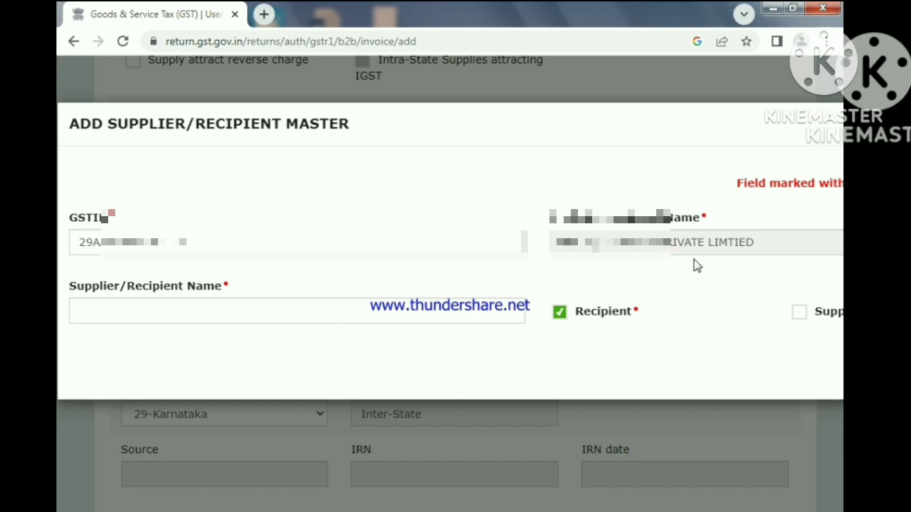
left_click(186, 311)
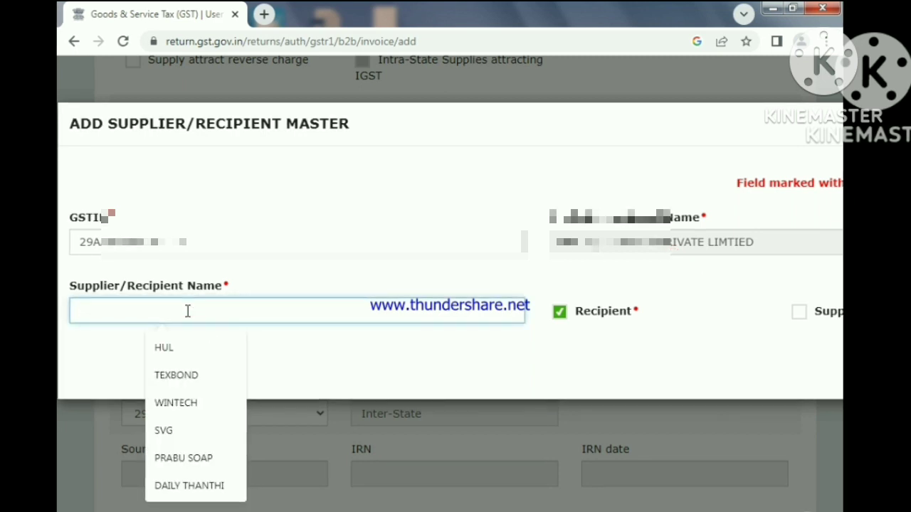
type("S")
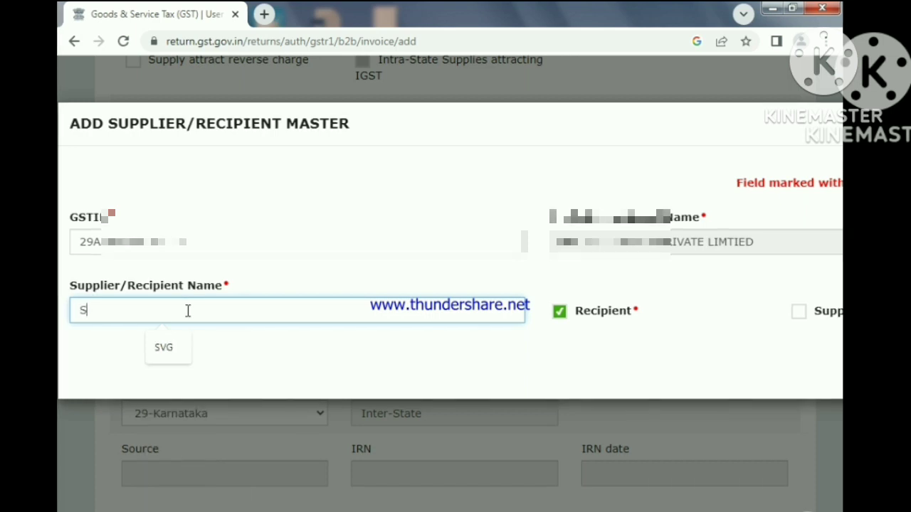
type("R")
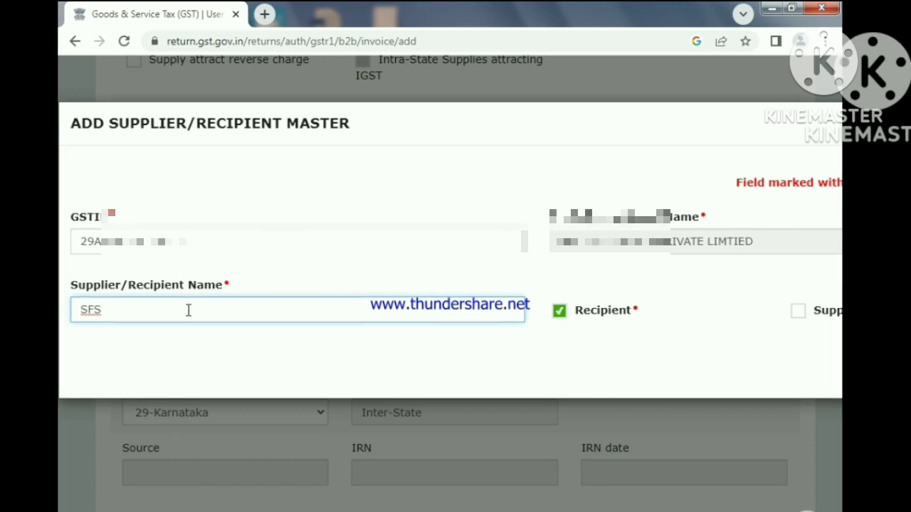
key("Tab")
key("Tab")
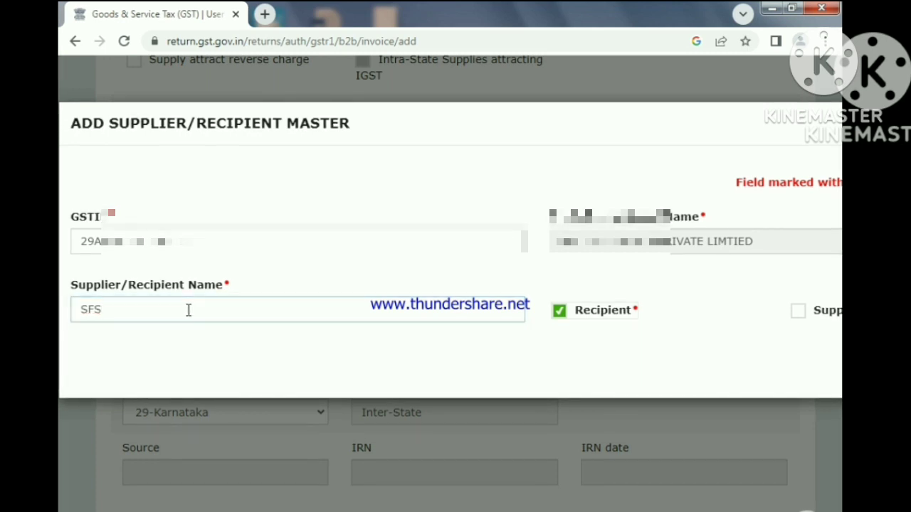
key("Tab")
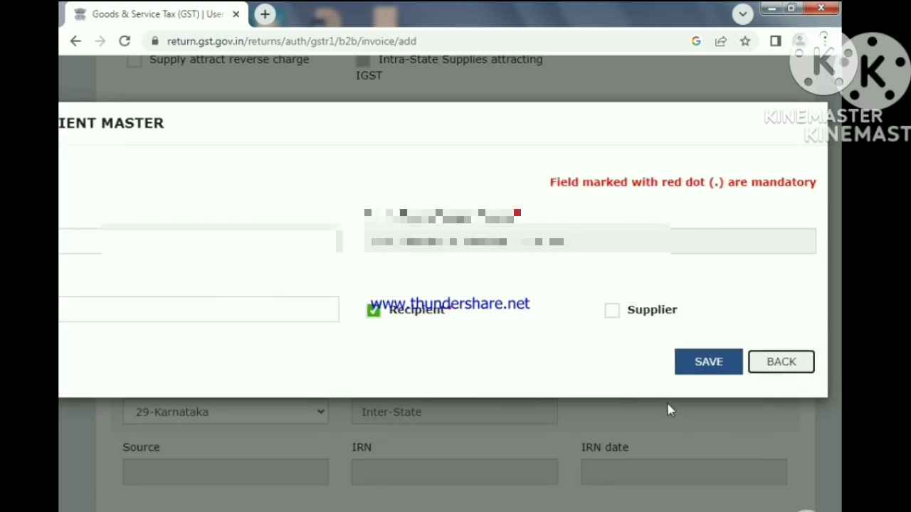
left_click(701, 366)
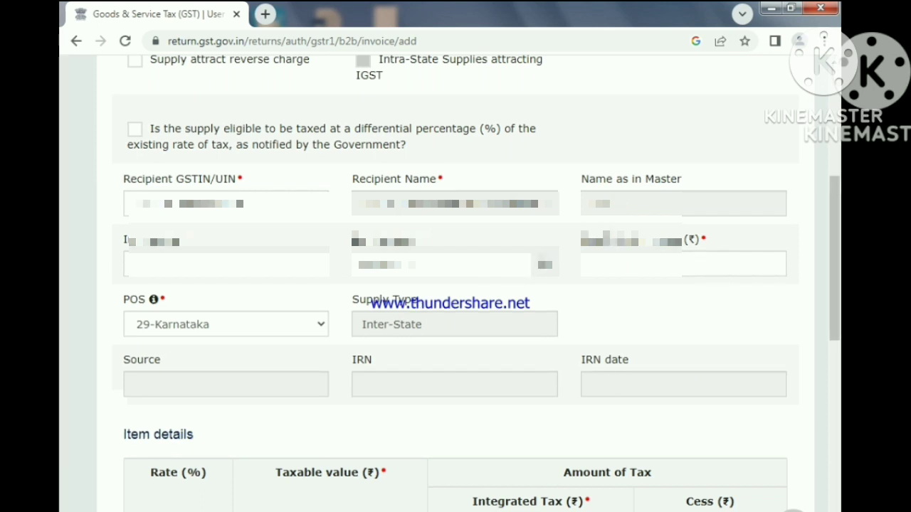
- Fill in the invoice number and date for the SFS invoice with a total invoice value of 2950
left_click(218, 261)
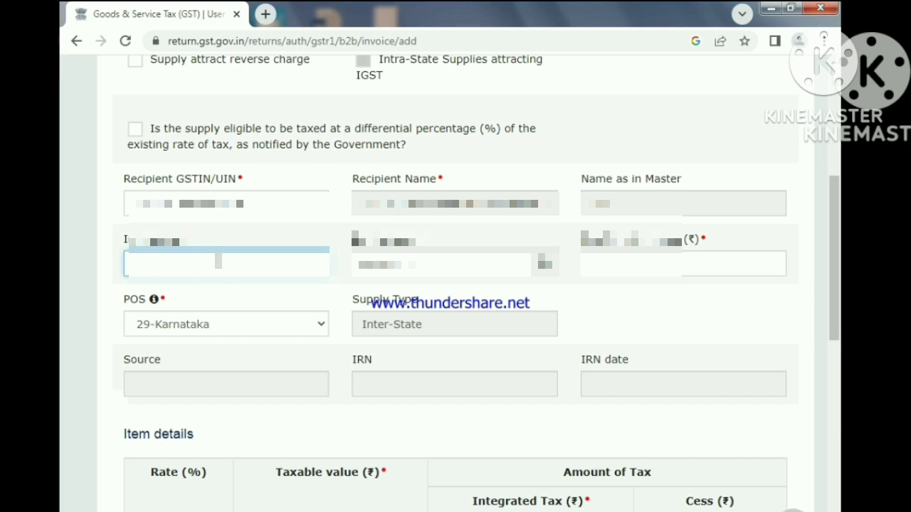
type("00")
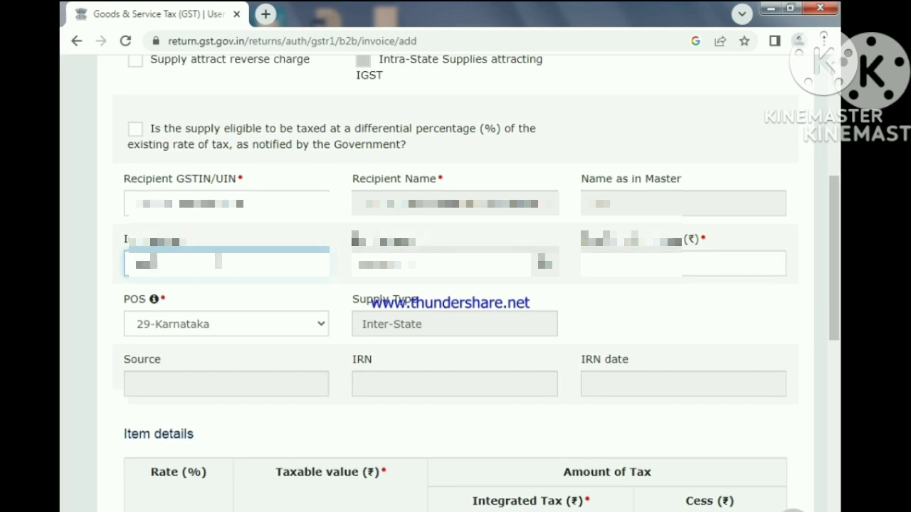
type("01")
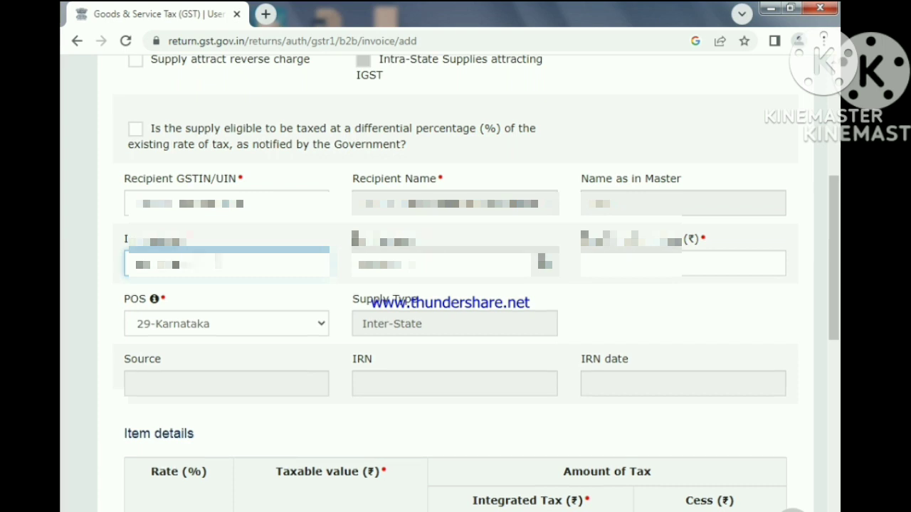
type("23")
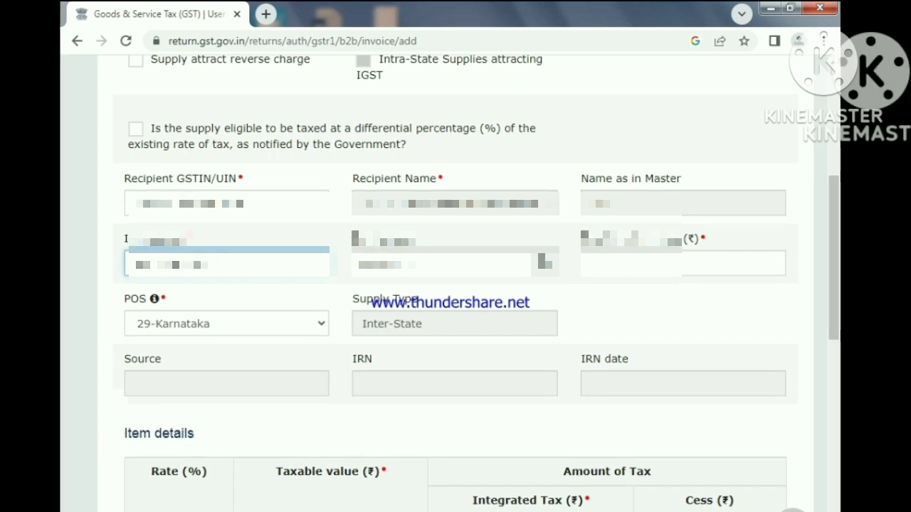
type("01")
left_click(553, 269)
left_click(527, 449)
left_click(611, 261)
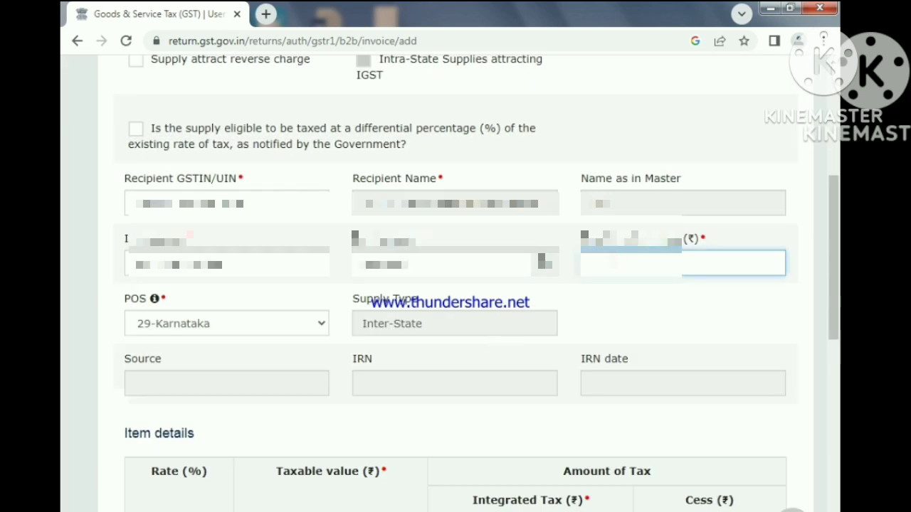
type("2950")
- Enter a taxable value of 2500 at the 18% rate for the SFS invoice
scroll(278, 461, "down", 6)
left_click(277, 462)
type("2500")
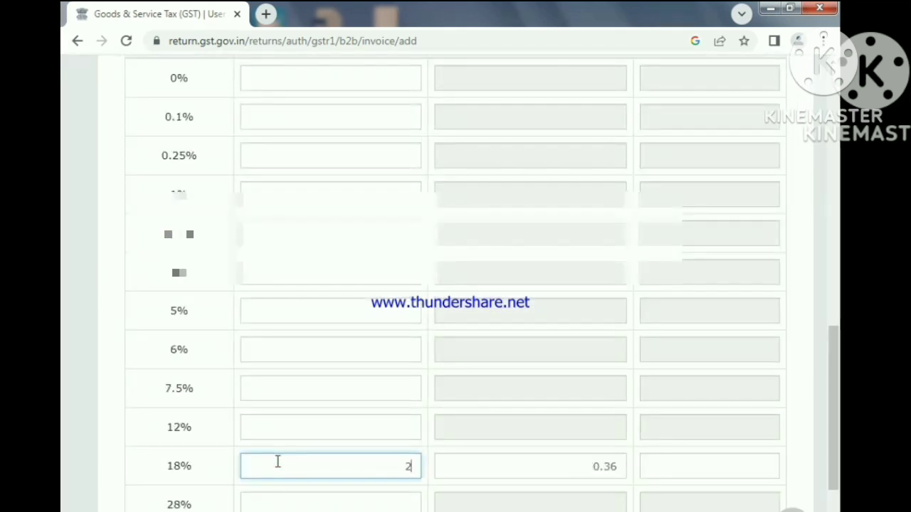
- Save the SFS invoice and clear the recipient GSTIN still filled in on the invoice form
scroll(690, 465, "down", 3)
left_click(762, 439)
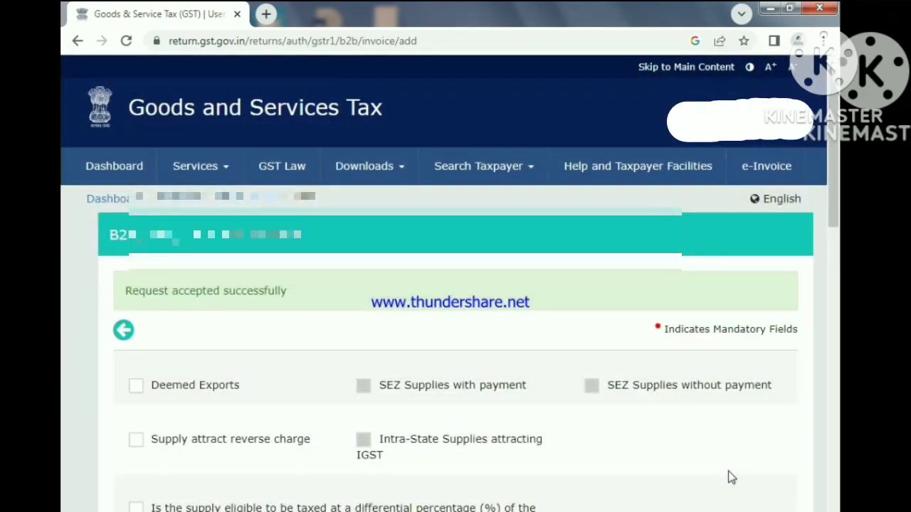
scroll(270, 309, "down", 4)
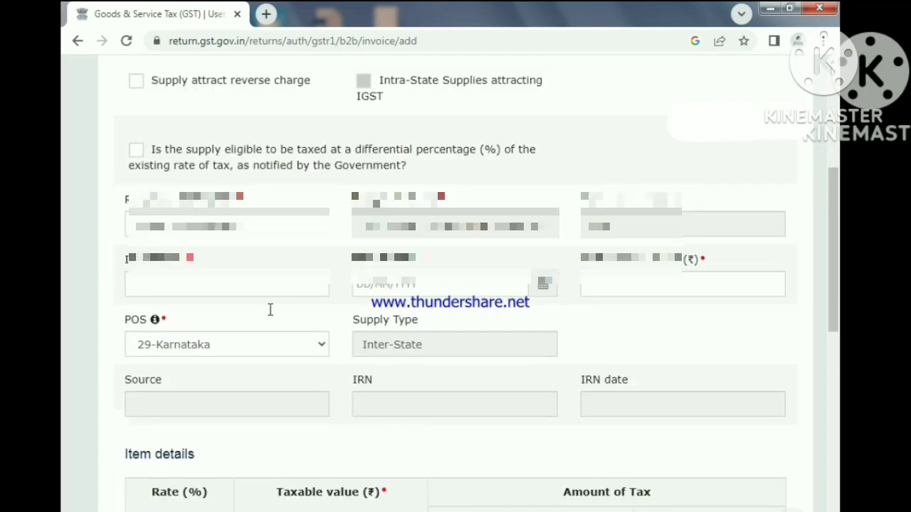
left_click(312, 225)
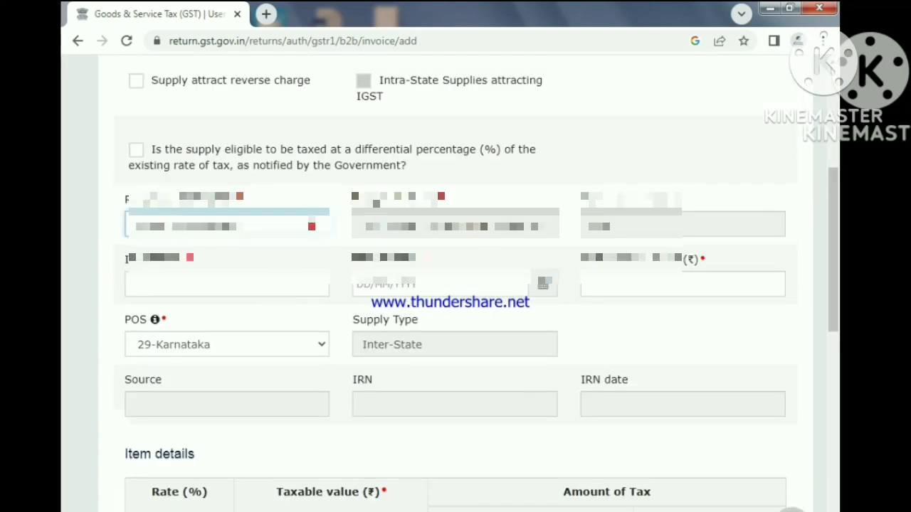
scroll(518, 425, "down", 9)
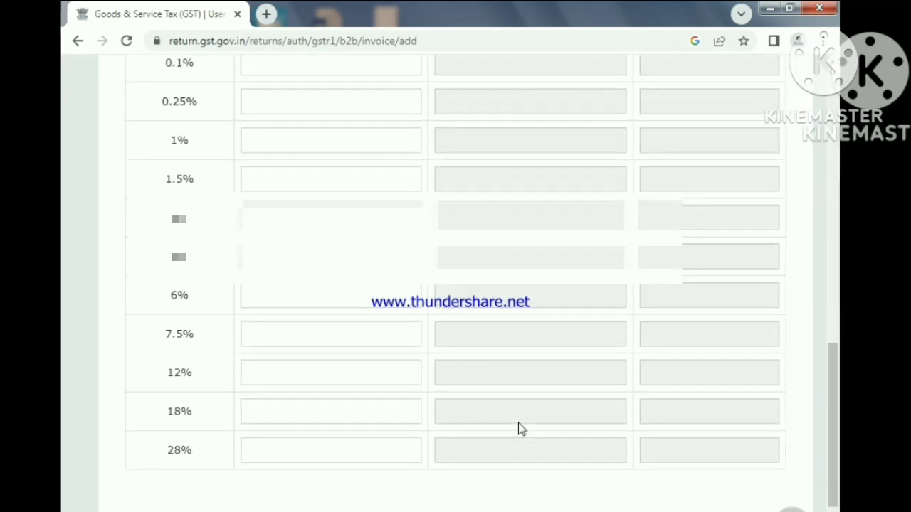
scroll(518, 428, "up", 9)
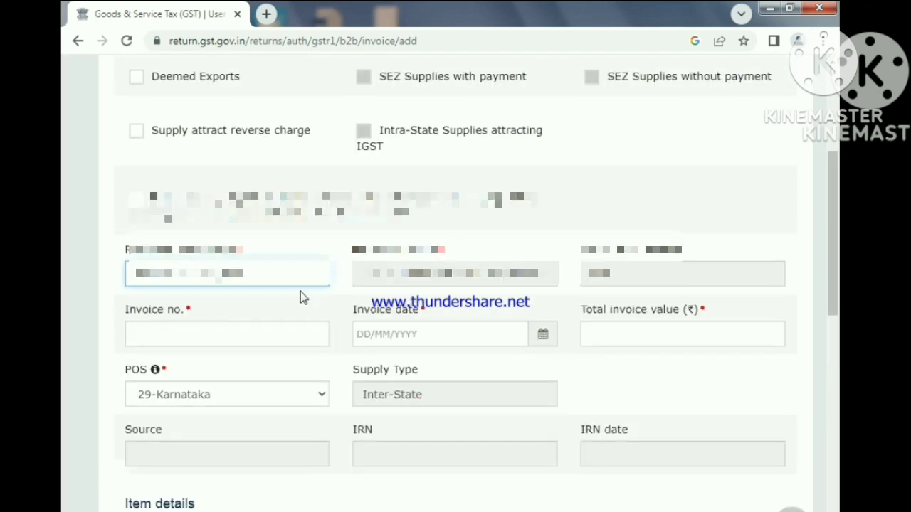
left_click_drag(298, 280, 76, 266)
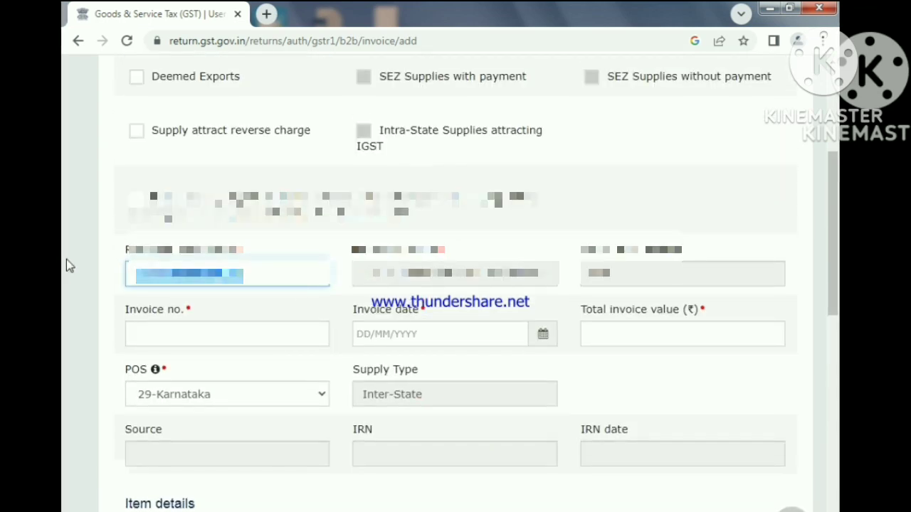
key("BackSpace")
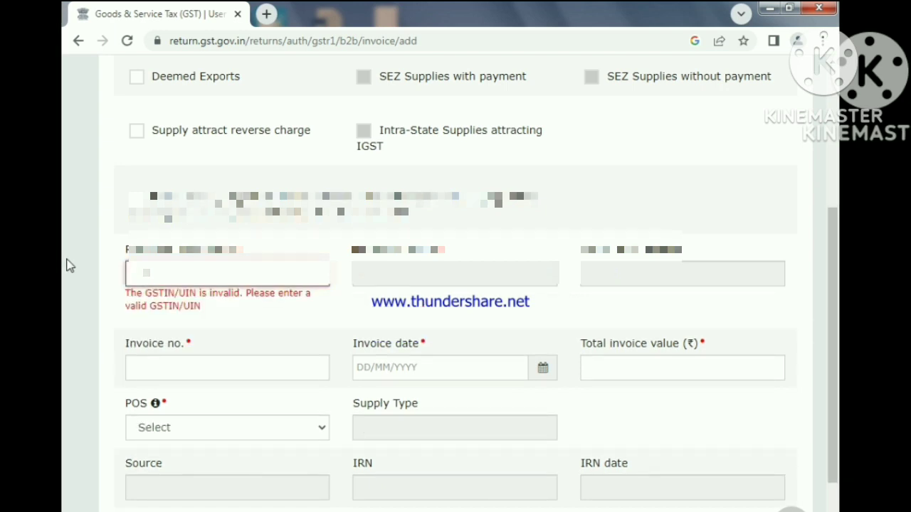
key("ctrl+v")
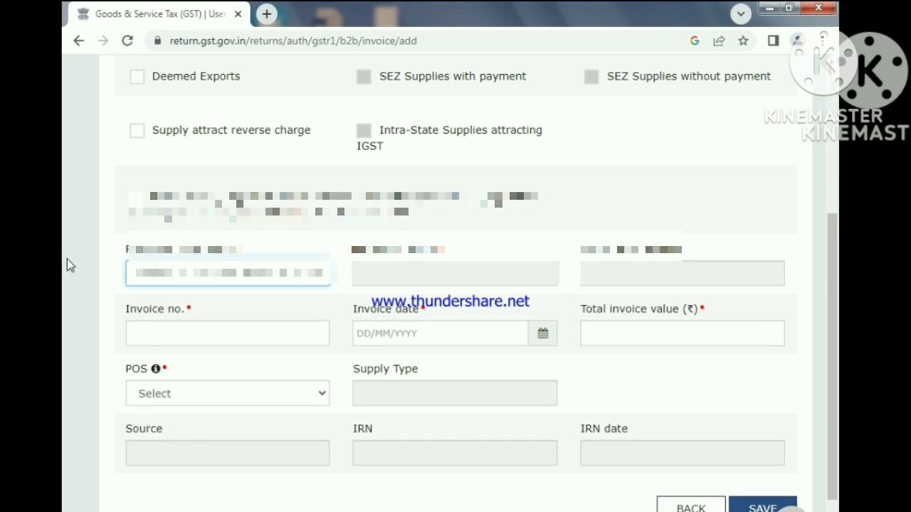
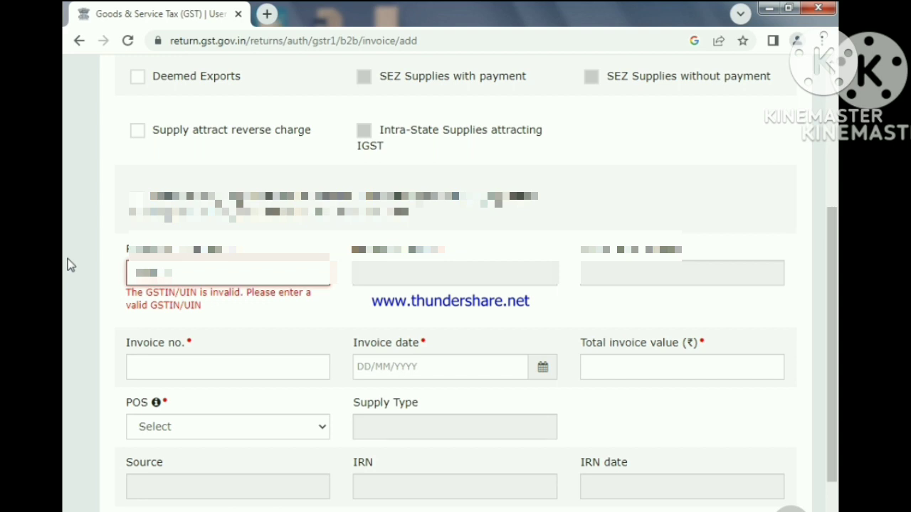
scroll(267, 305, "up", 1)
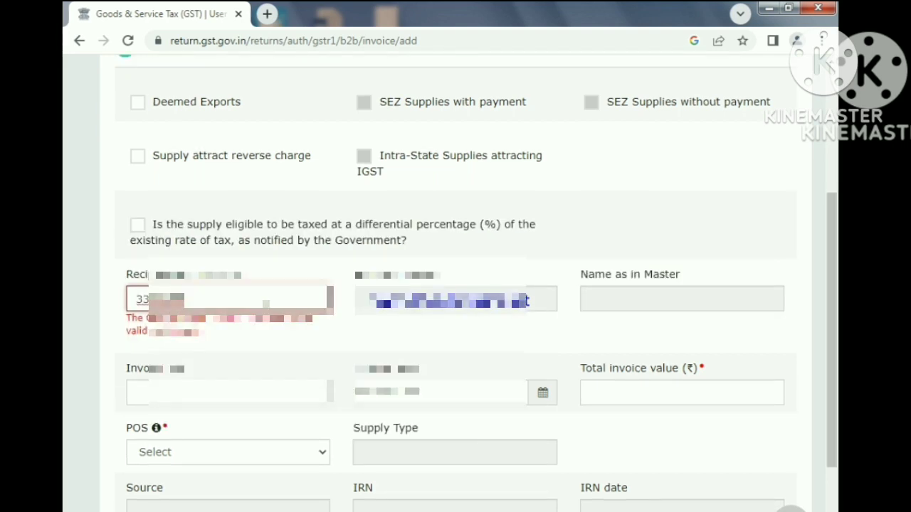
type("1")
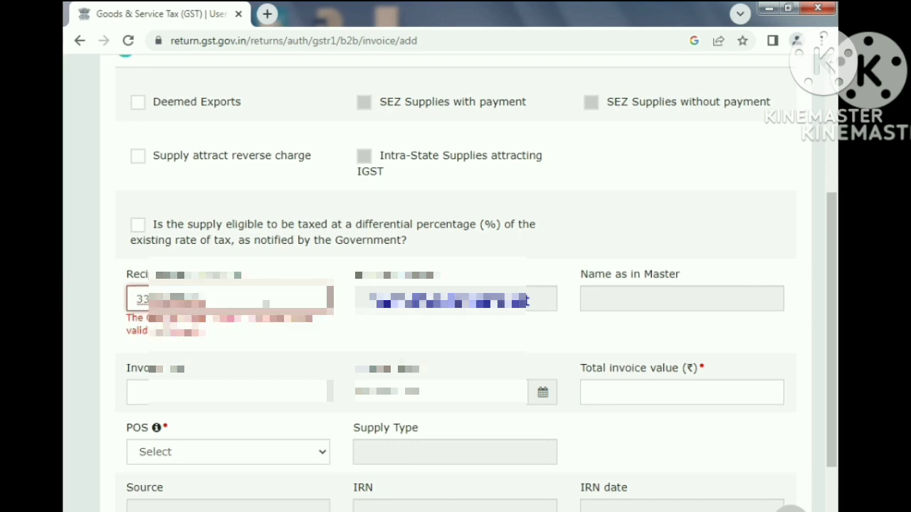
type("1")
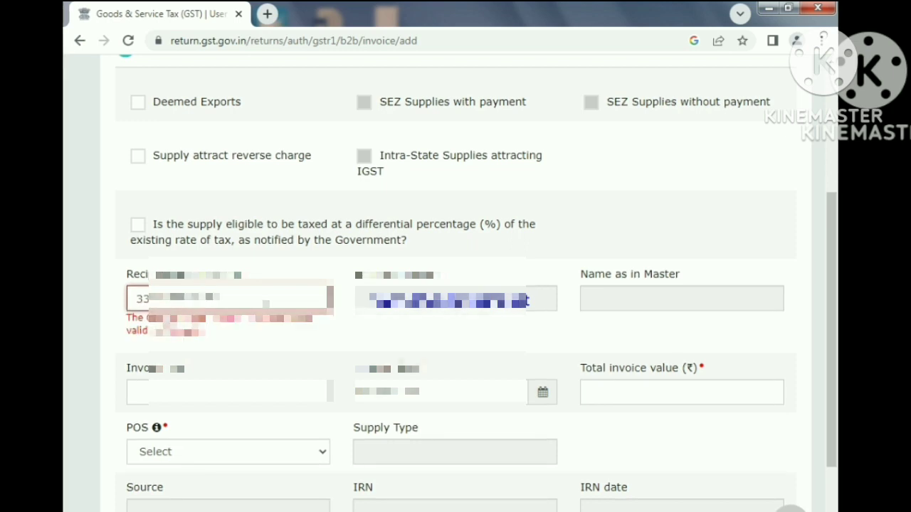
type("Z")
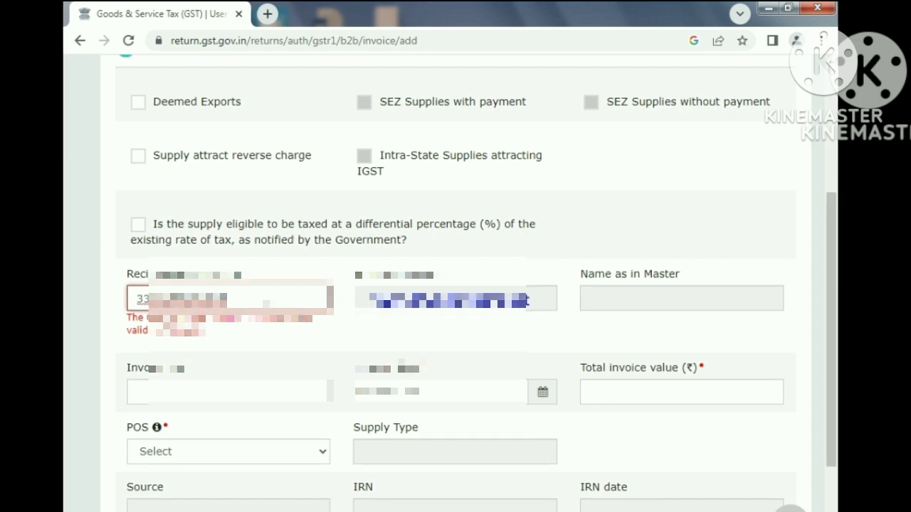
type("5")
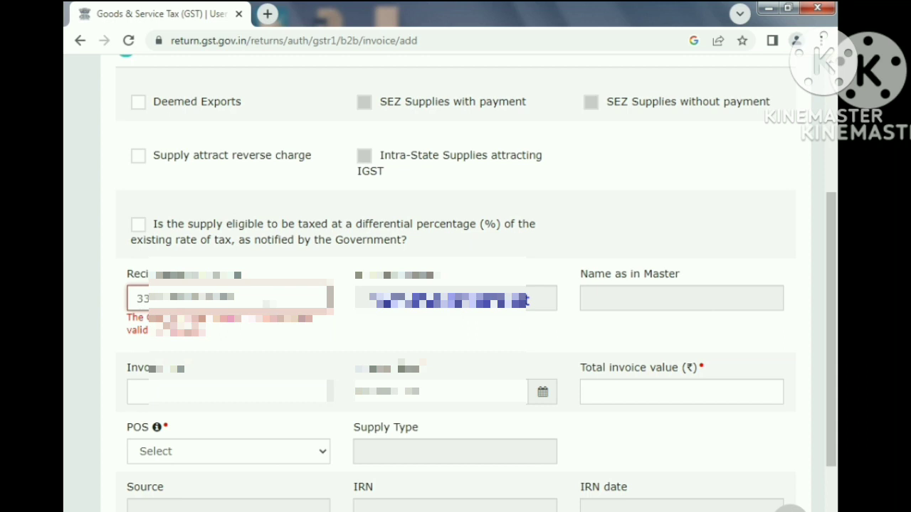
type("5")
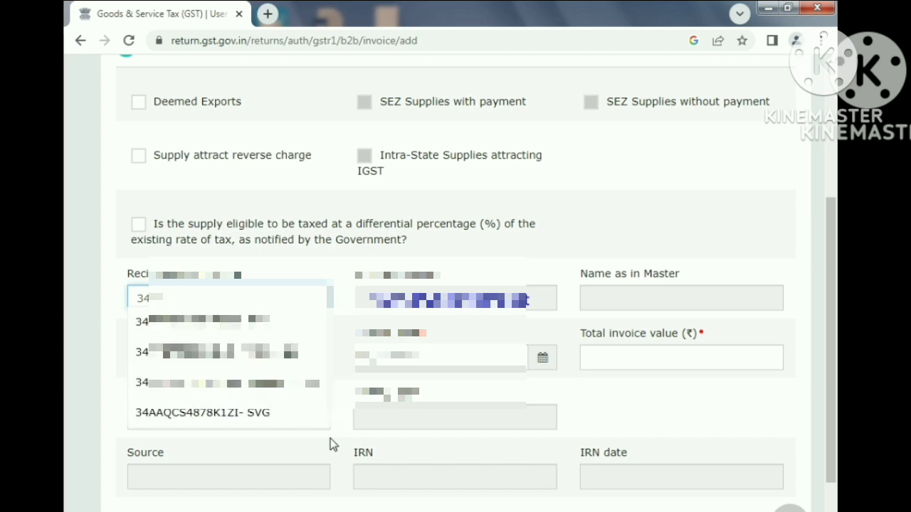
- Enter the GSTIN of a new recipient in Puducherry for the next B2B invoice
type("A")
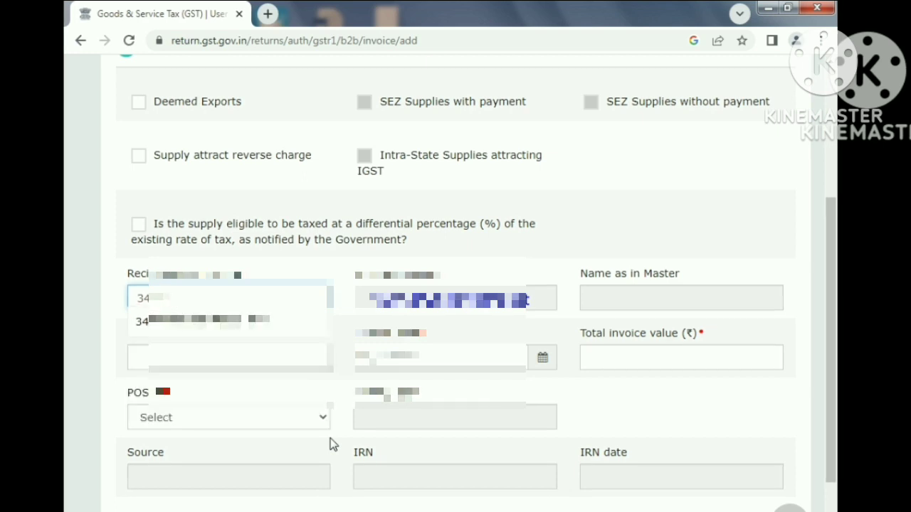
type("AA")
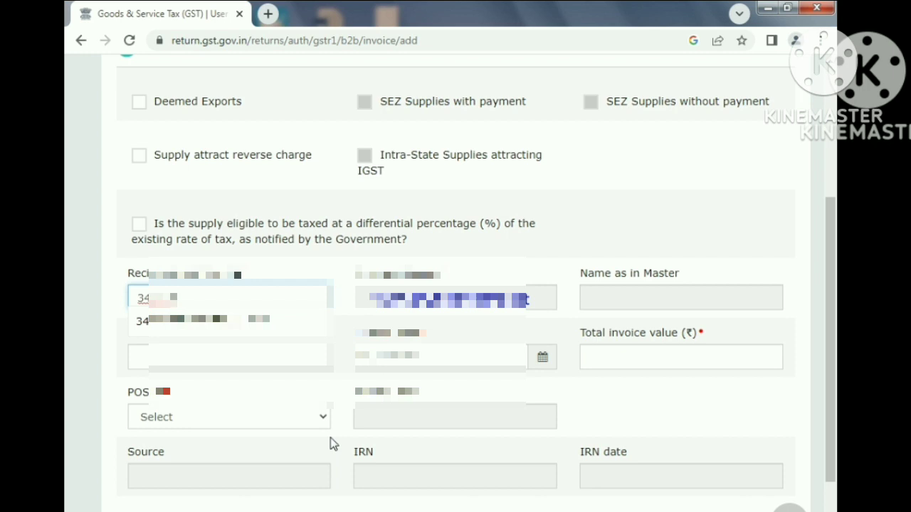
type("??")
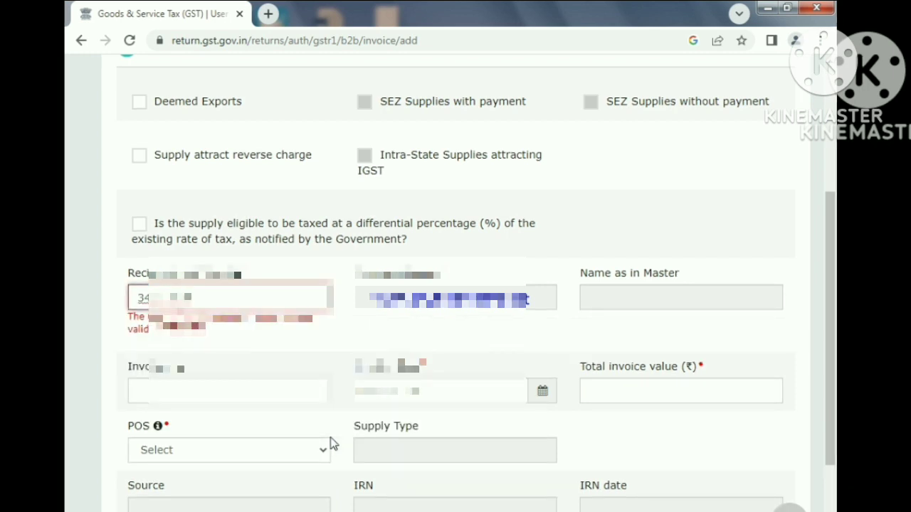
type("?")
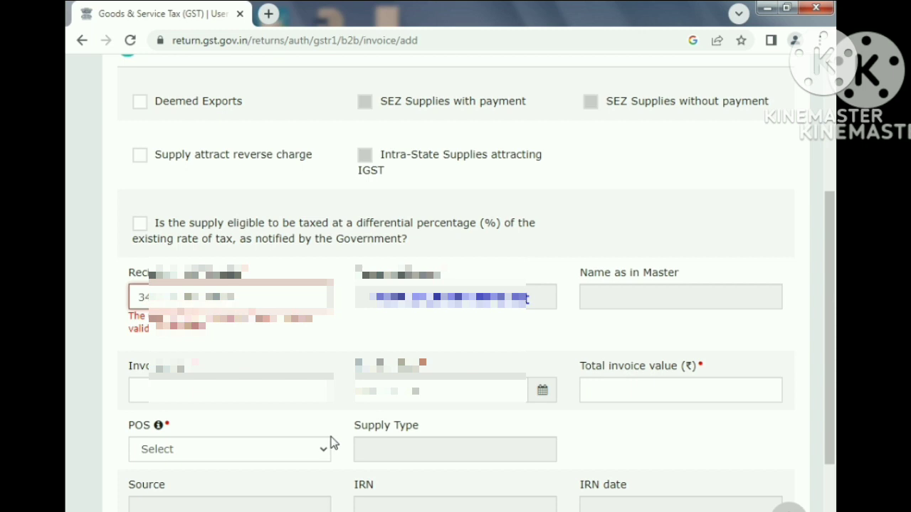
type("5")
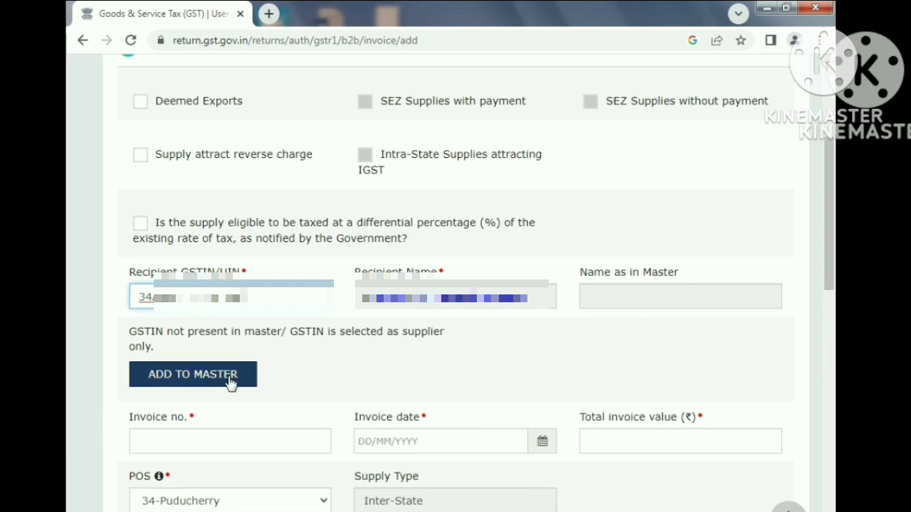
- Add the Puducherry GSTIN to the supplier/recipient master as a recipient named LOTUS and save it
left_click(231, 380)
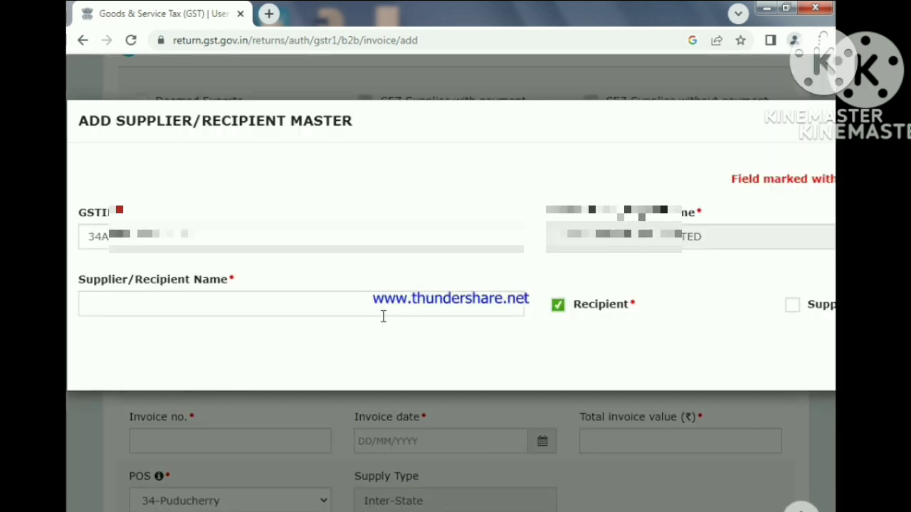
left_click(383, 316)
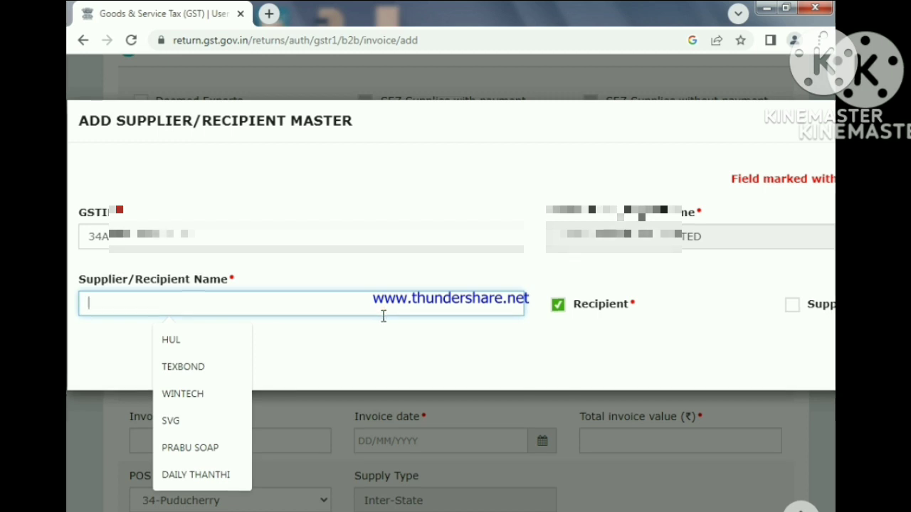
type("LOT")
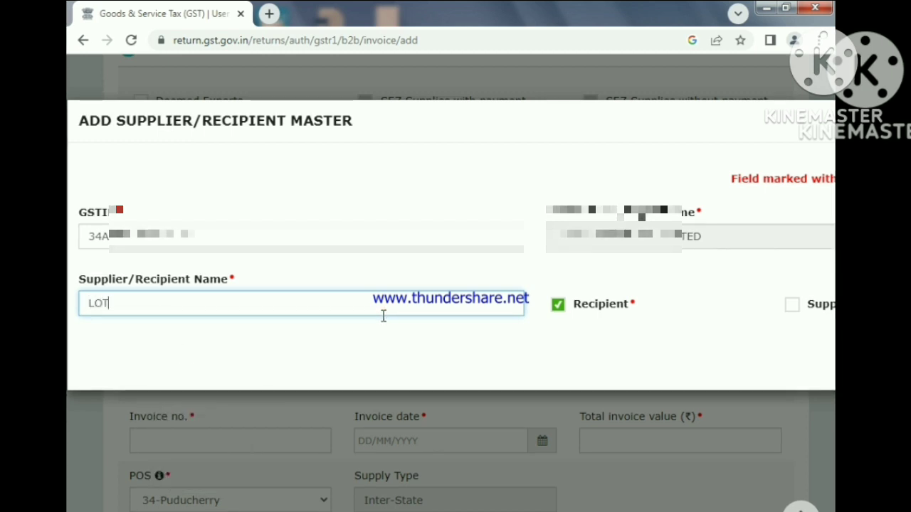
type("US")
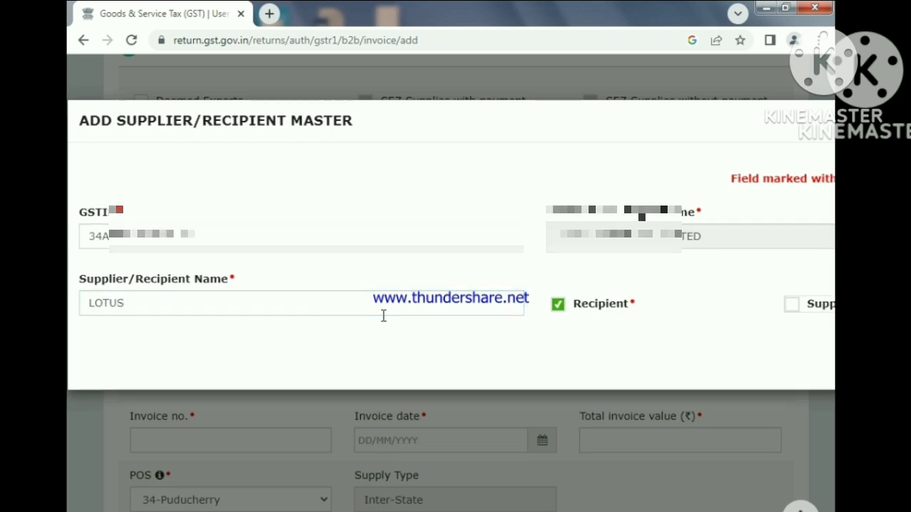
scroll(384, 322, "right", 3)
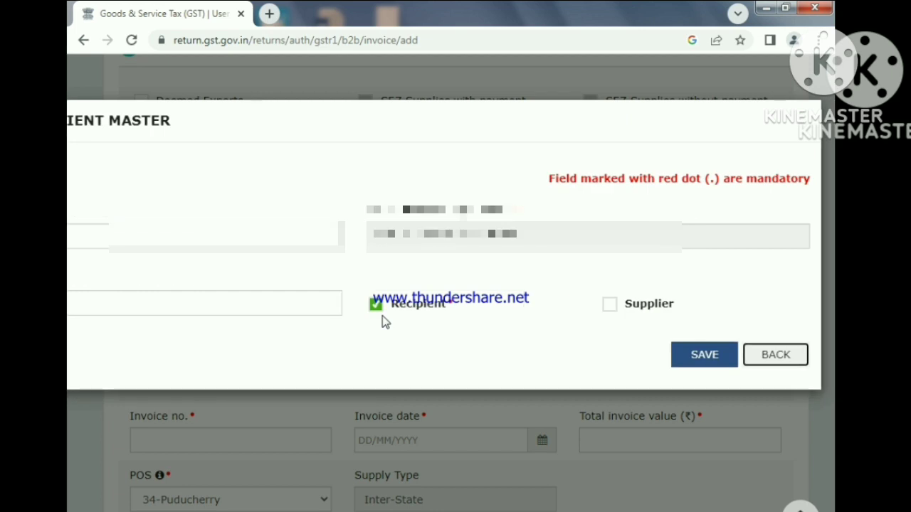
left_click(720, 362)
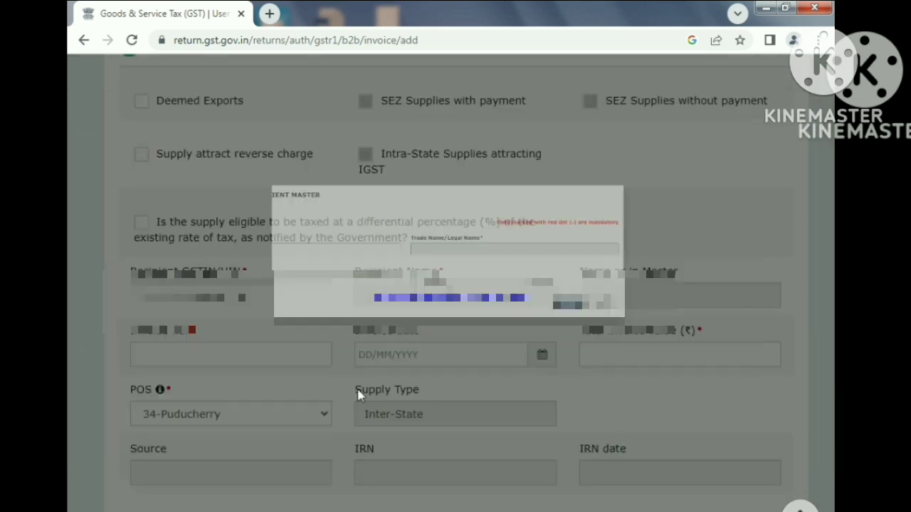
- Fill in the invoice number and date for the LOTUS invoice with a total invoice value of 1475
scroll(252, 460, "down", 1)
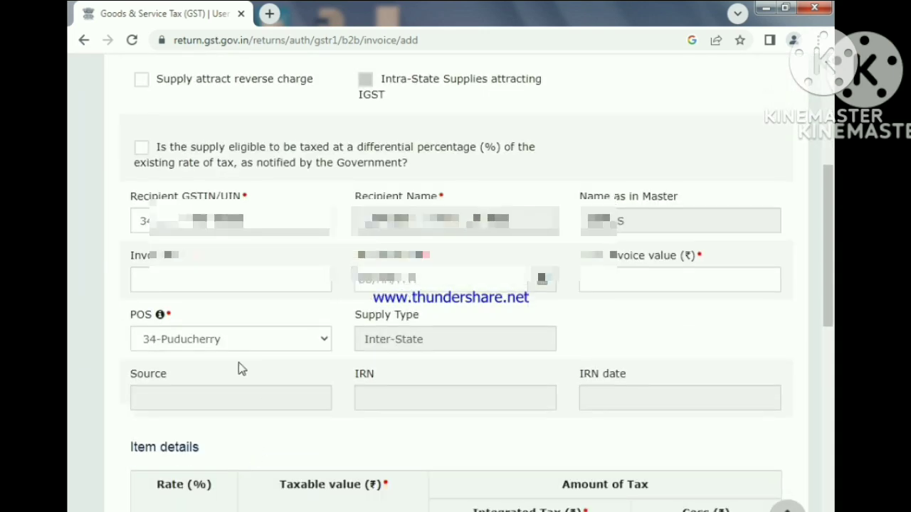
left_click(235, 286)
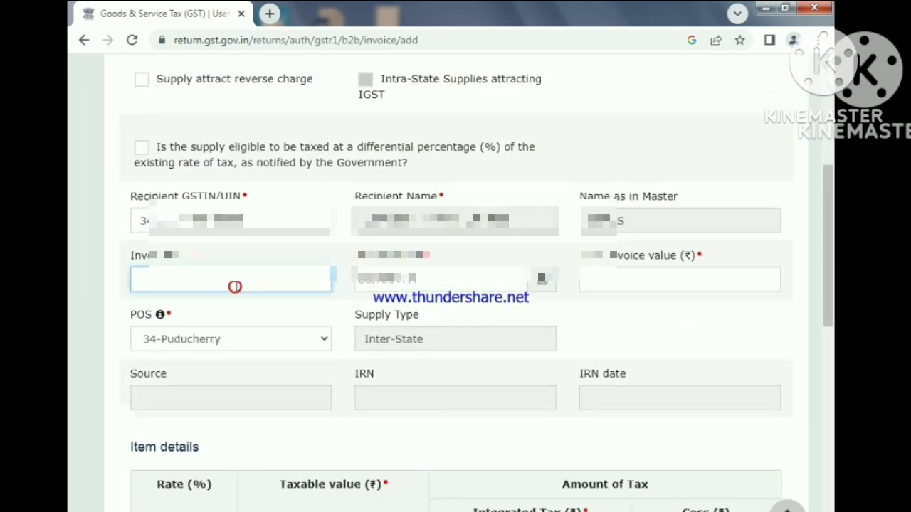
type("SH")
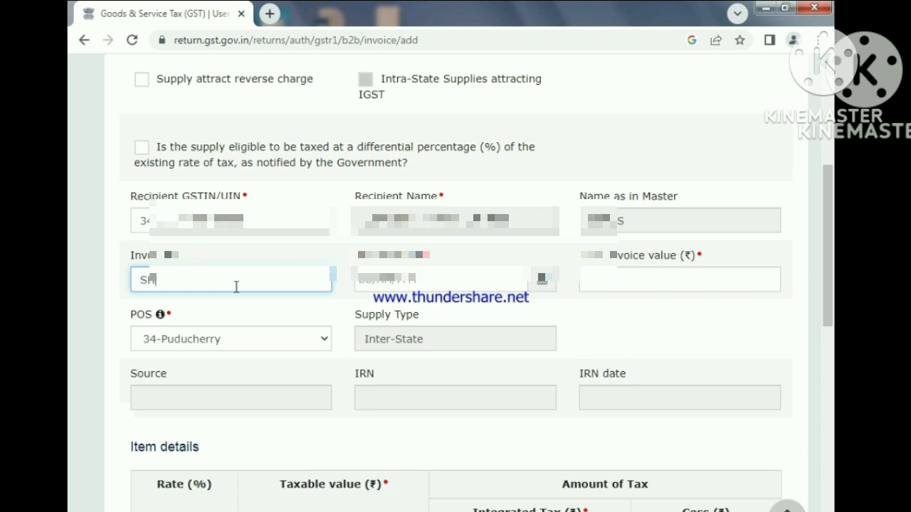
type("IVAM/23/8")
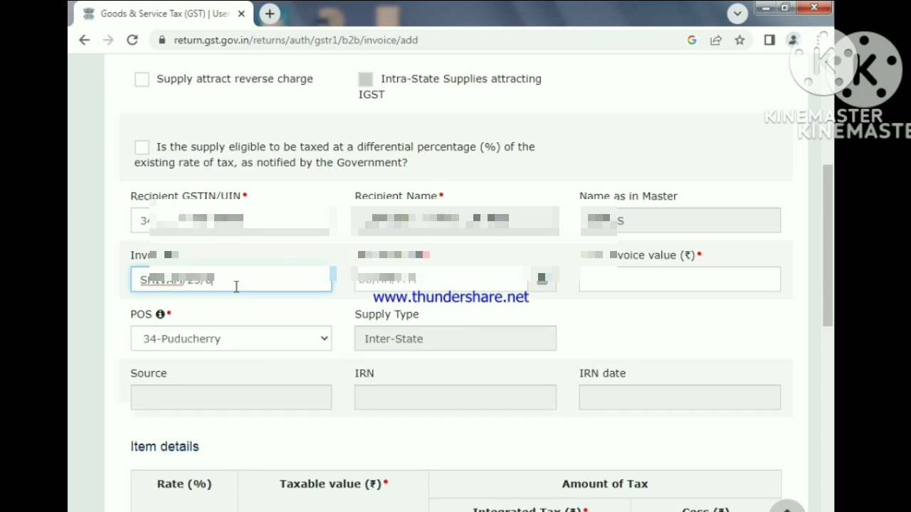
type("45")
left_click(538, 282)
left_click(436, 361)
left_click(634, 278)
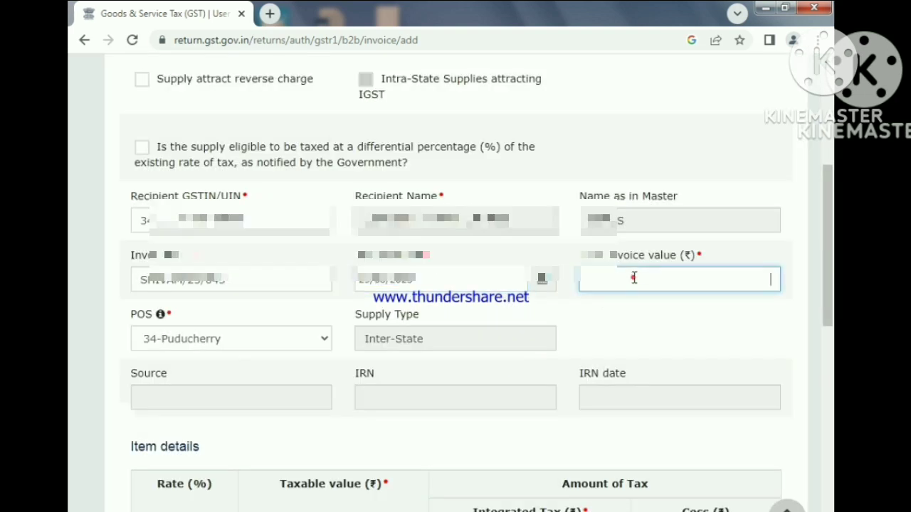
type("1475")
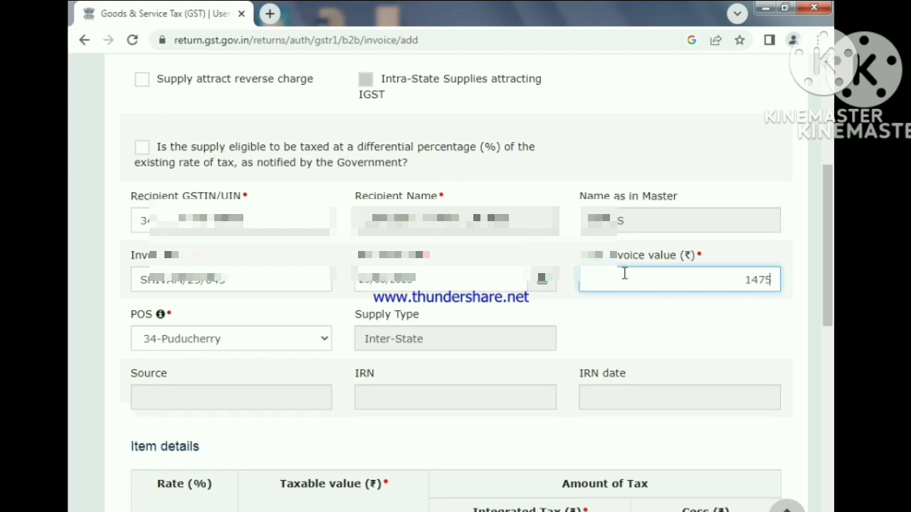
- Enter a taxable value of 1250 at the 18% rate for the LOTUS invoice and save it
scroll(286, 398, "down", 6)
left_click(286, 397)
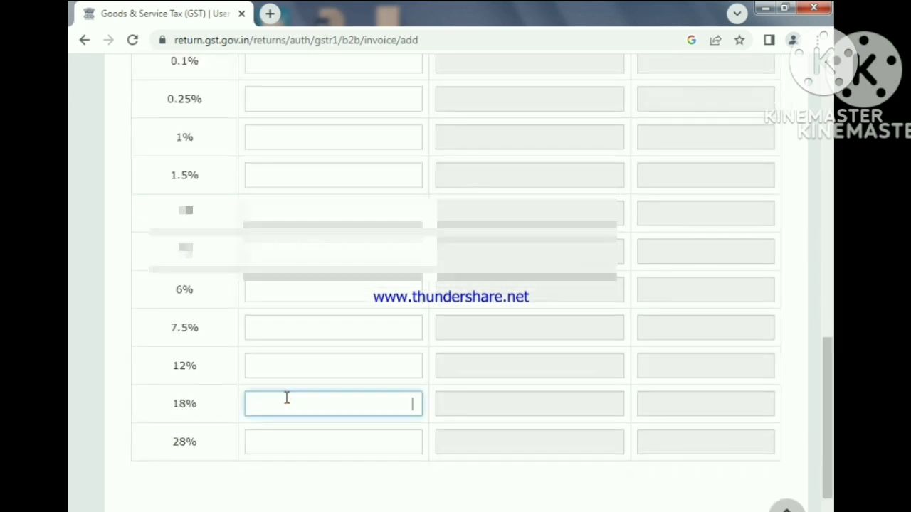
type("1250")
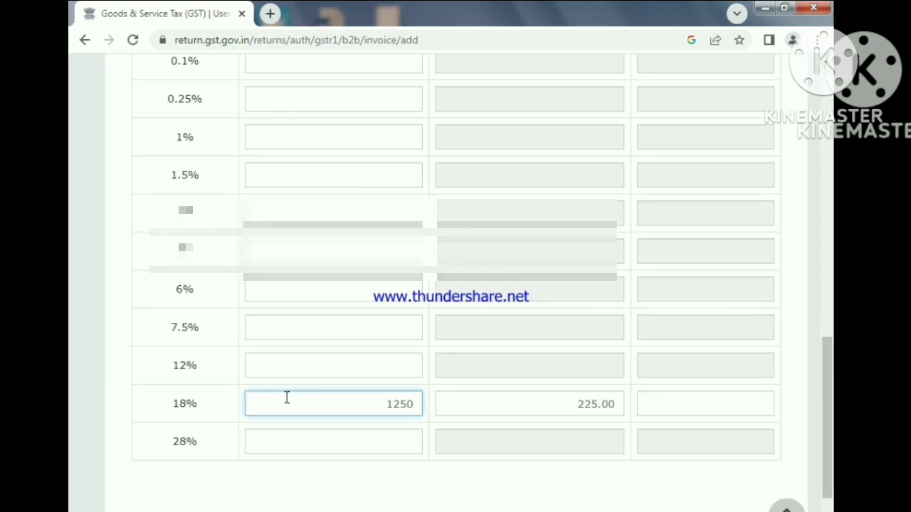
scroll(568, 149, "up", 5)
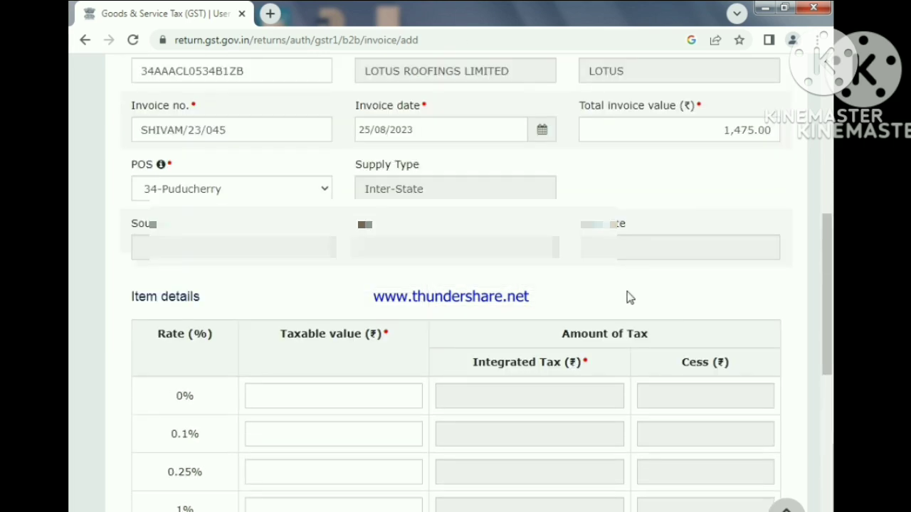
scroll(615, 319, "down", 5)
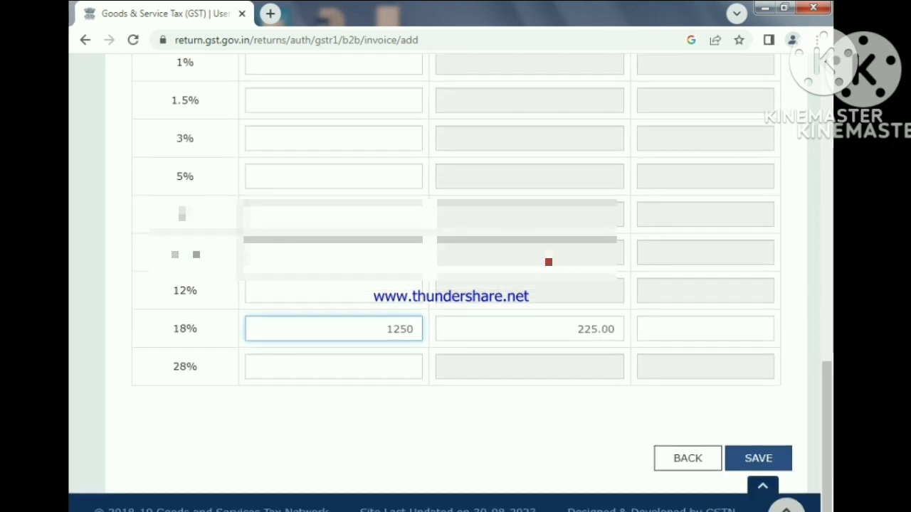
left_click(758, 459)
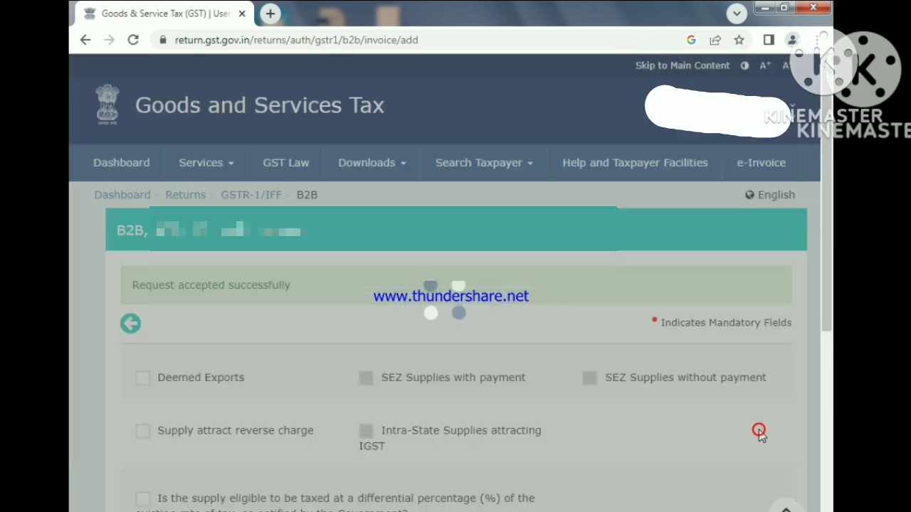
- Leave the invoice form and return to the recipient-wise B2B summary
scroll(180, 360, "down", 15)
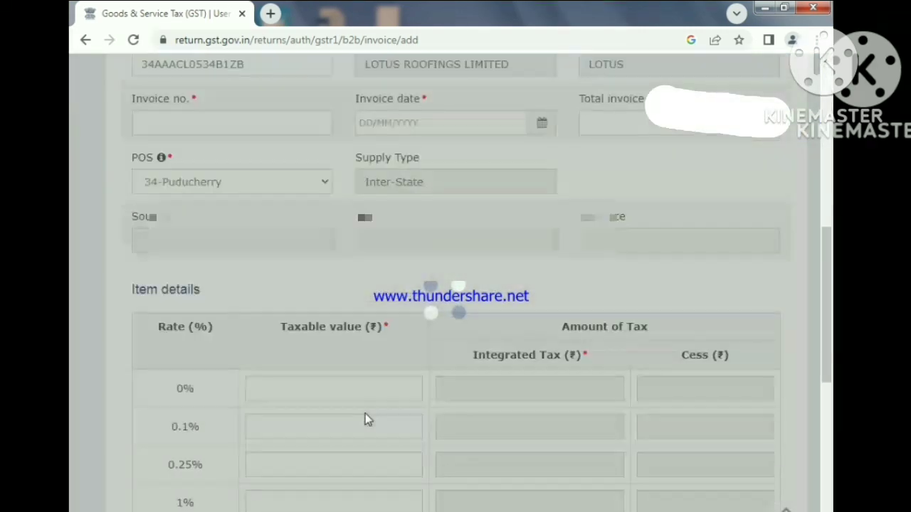
scroll(431, 427, "up", 15)
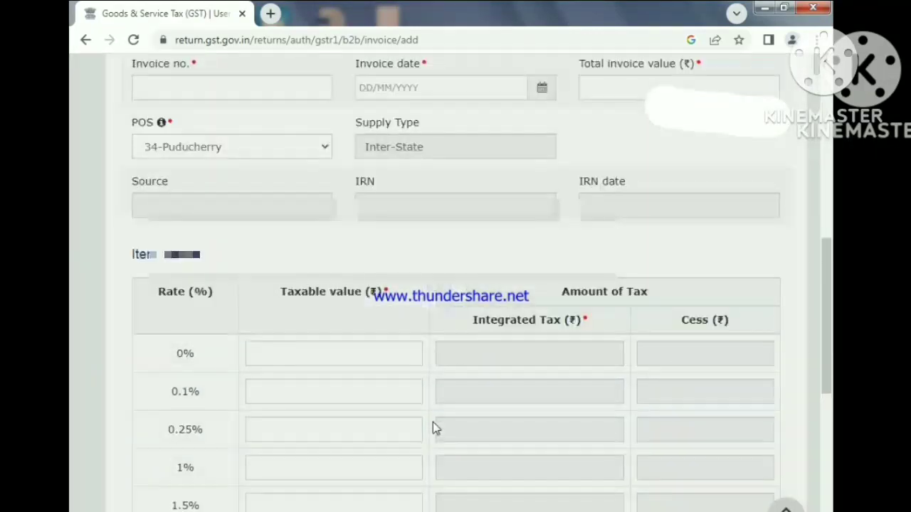
scroll(313, 392, "down", 3)
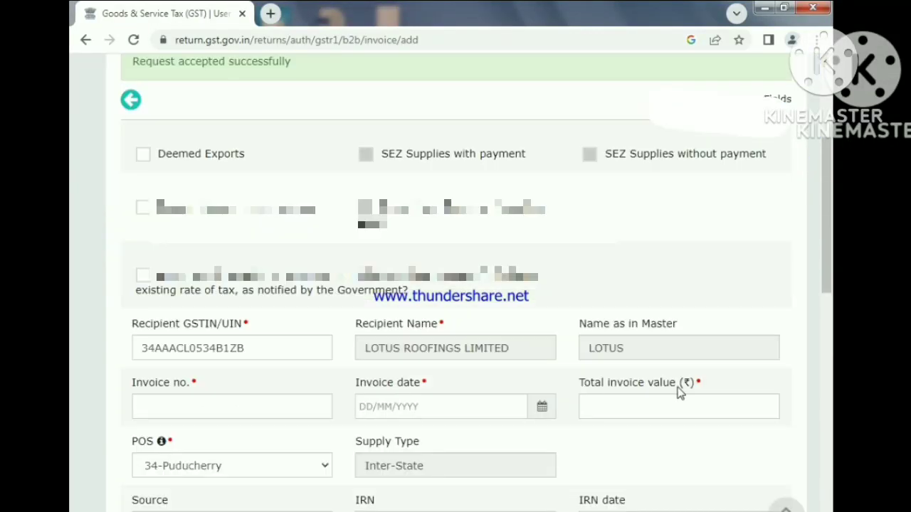
scroll(680, 391, "up", 3)
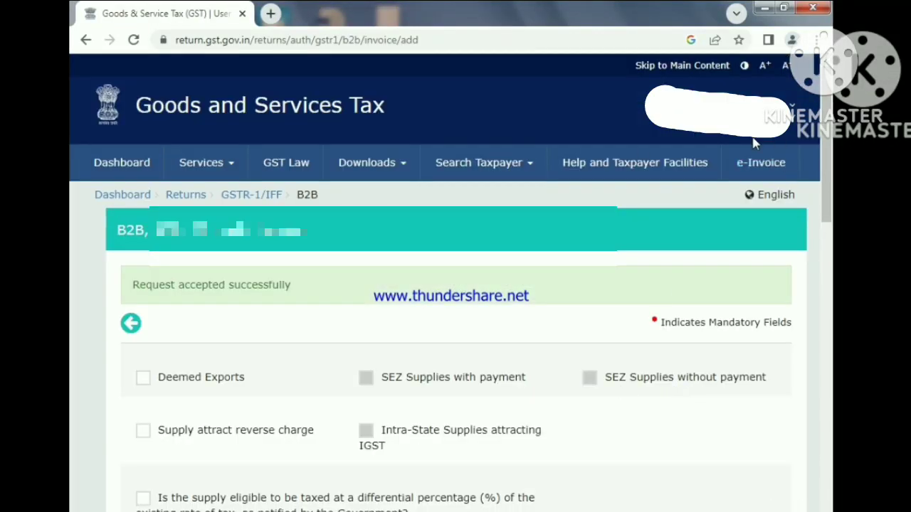
scroll(160, 441, "down", 12)
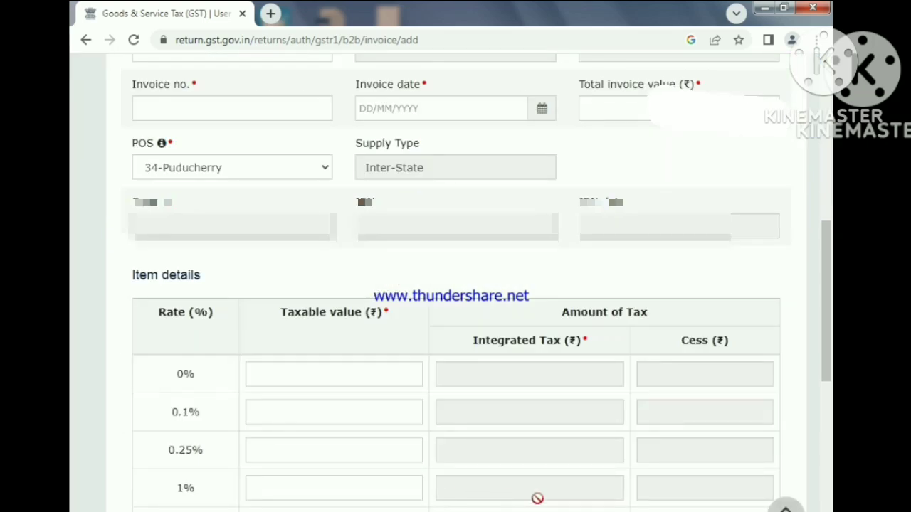
scroll(456, 285, "down", 5)
left_click(681, 442)
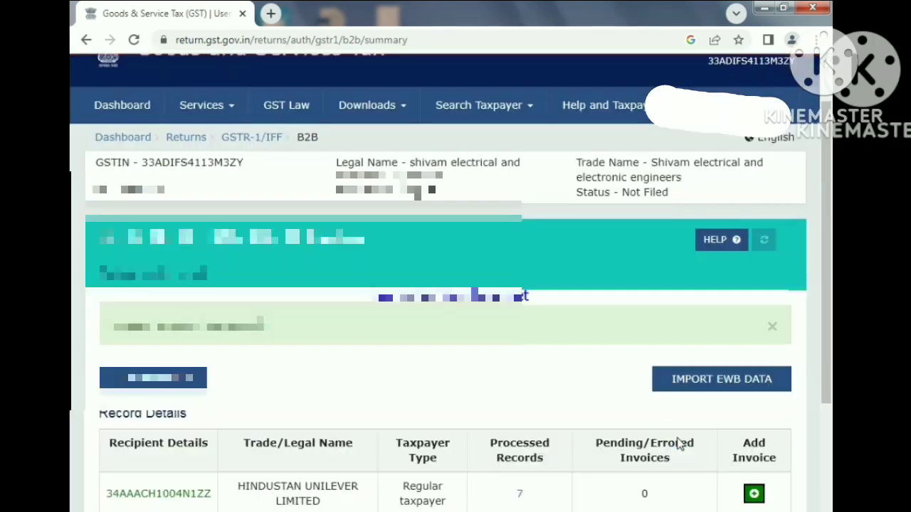
- Review a recipient's processed B2B invoices and go back to the main GSTR-1 page
scroll(544, 446, "down", 4)
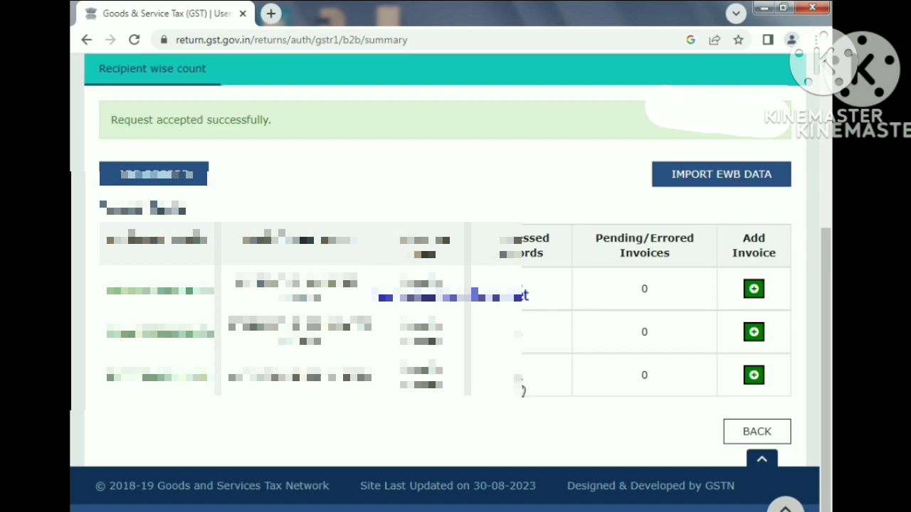
left_click(517, 378)
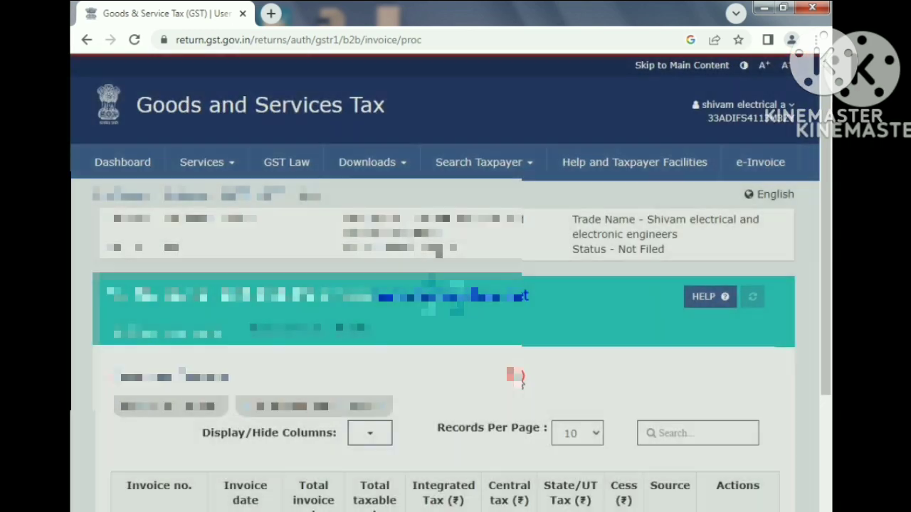
scroll(475, 453, "down", 3)
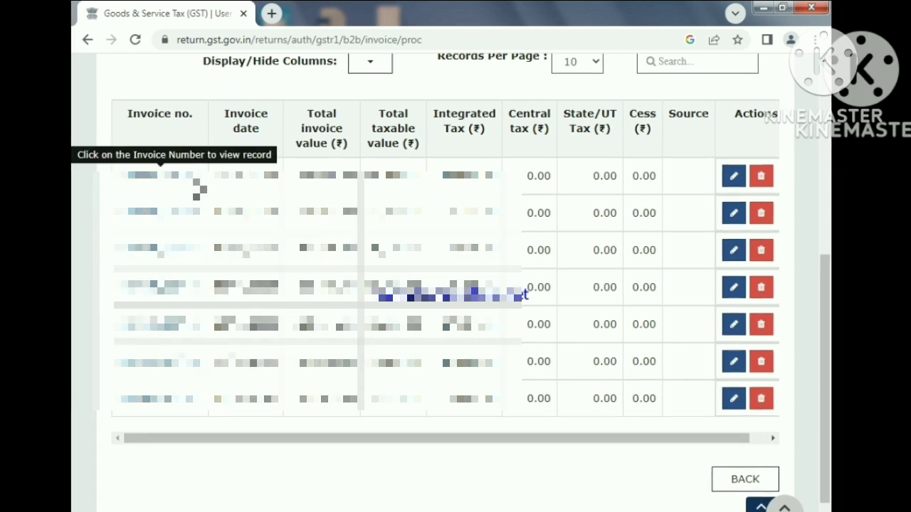
scroll(651, 403, "down", 1)
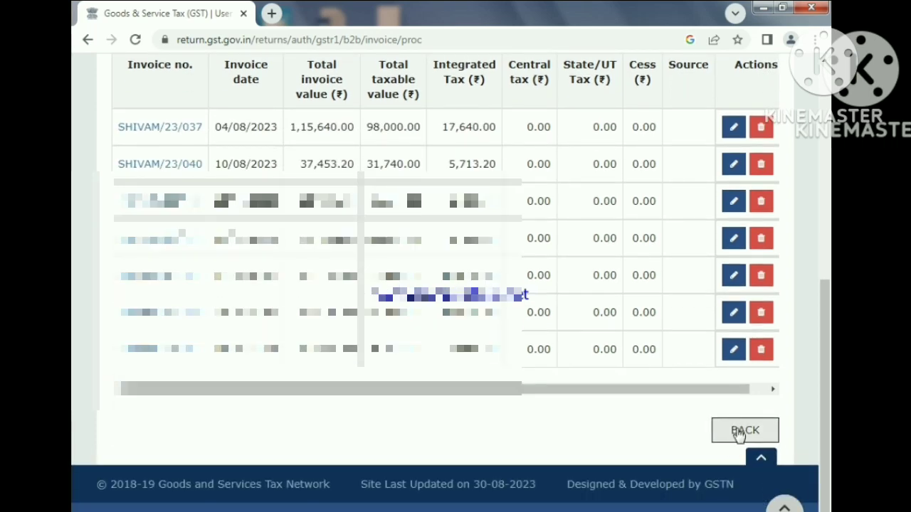
left_click(743, 432)
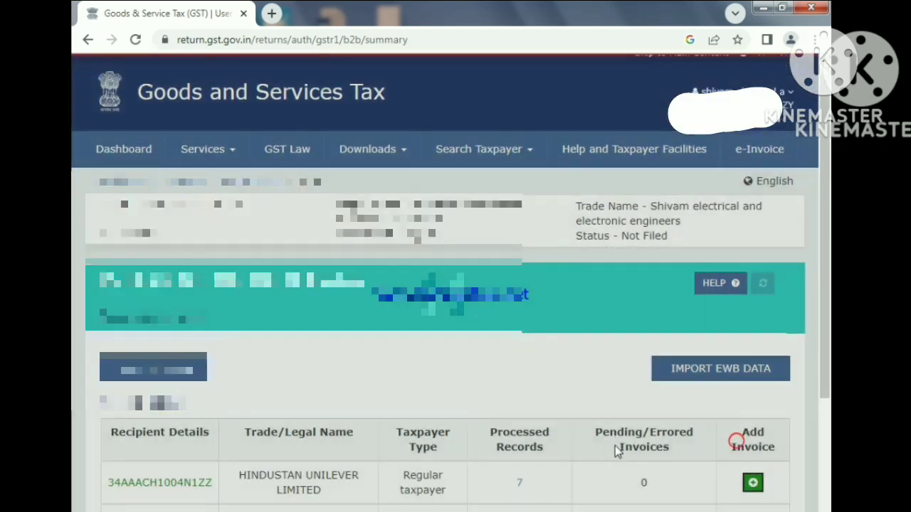
scroll(616, 449, "down", 4)
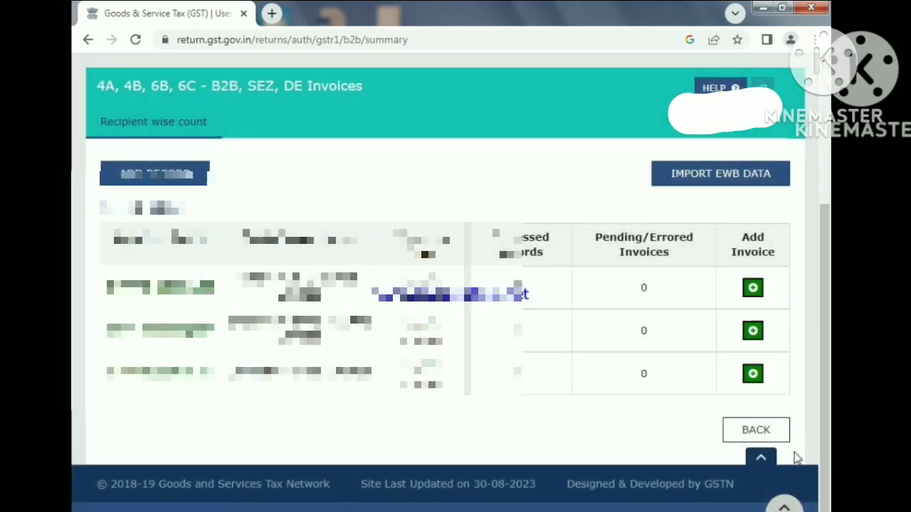
left_click(752, 432)
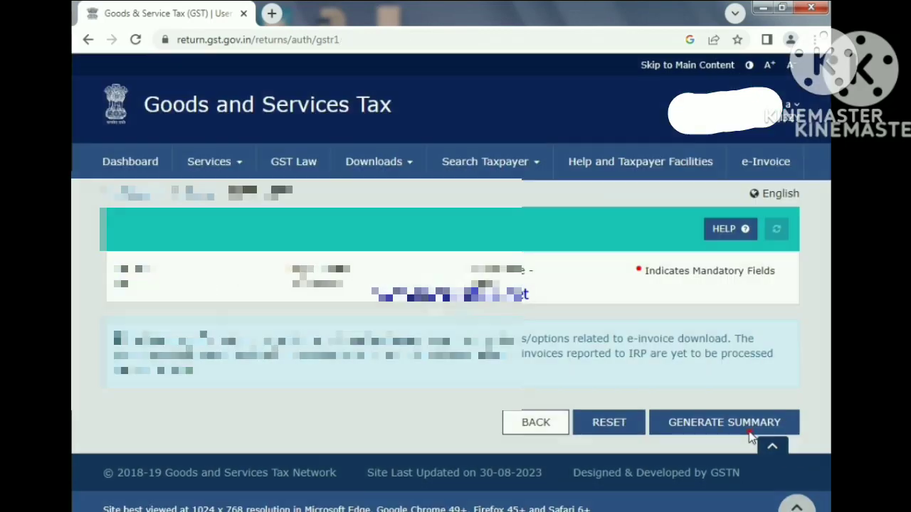
- Request the e-invoice details download in Excel and generate the GSTR-1 summary
scroll(370, 437, "down", 4)
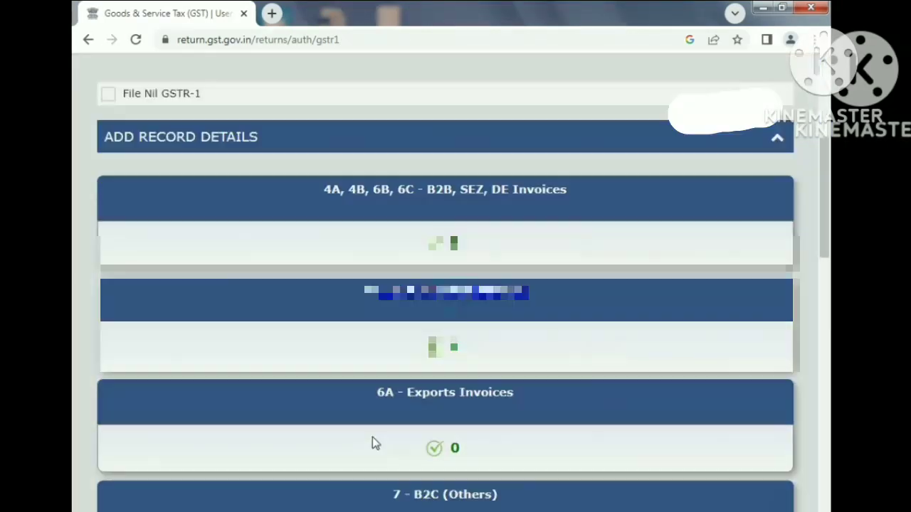
scroll(533, 461, "down", 10)
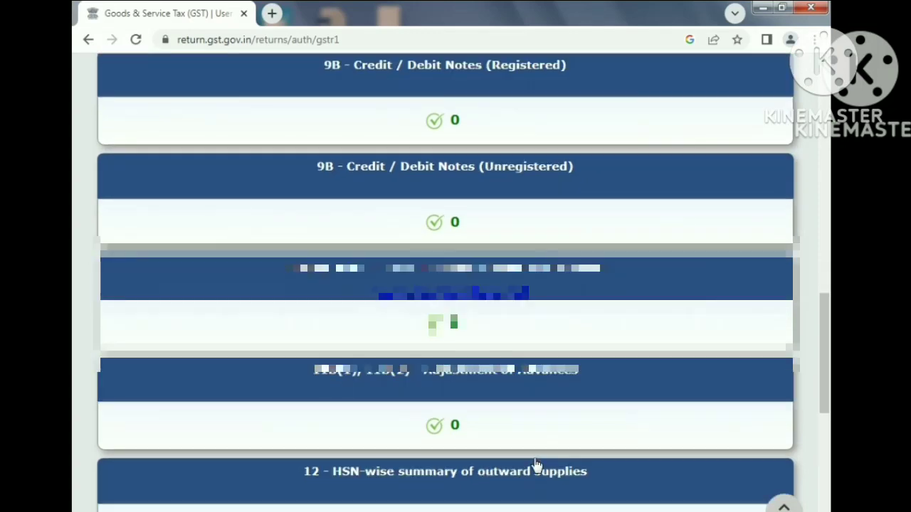
scroll(537, 465, "down", 7)
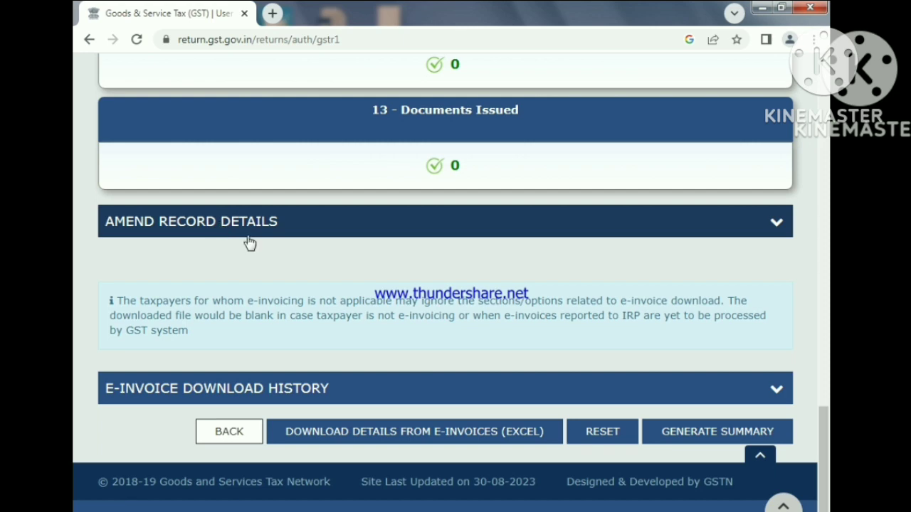
left_click(420, 436)
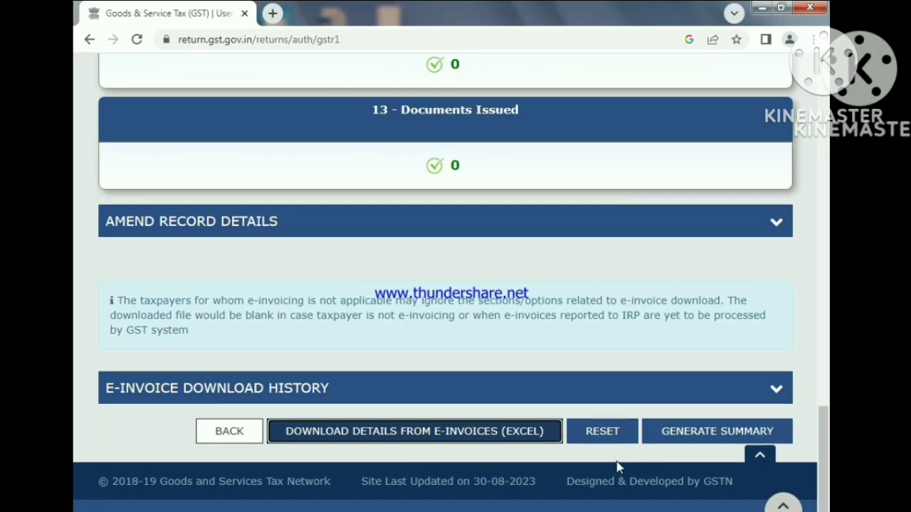
left_click(727, 440)
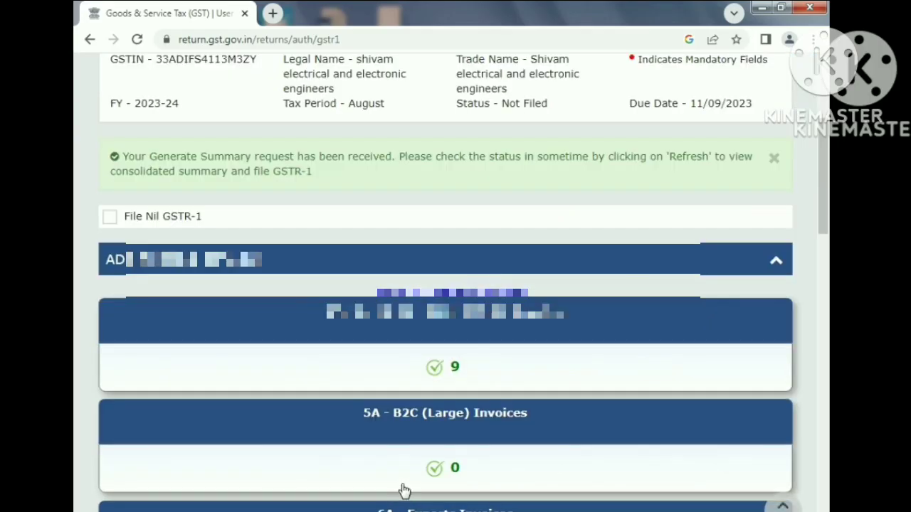
- Try to generate the GSTR-1 summary a second time
scroll(404, 491, "down", 1)
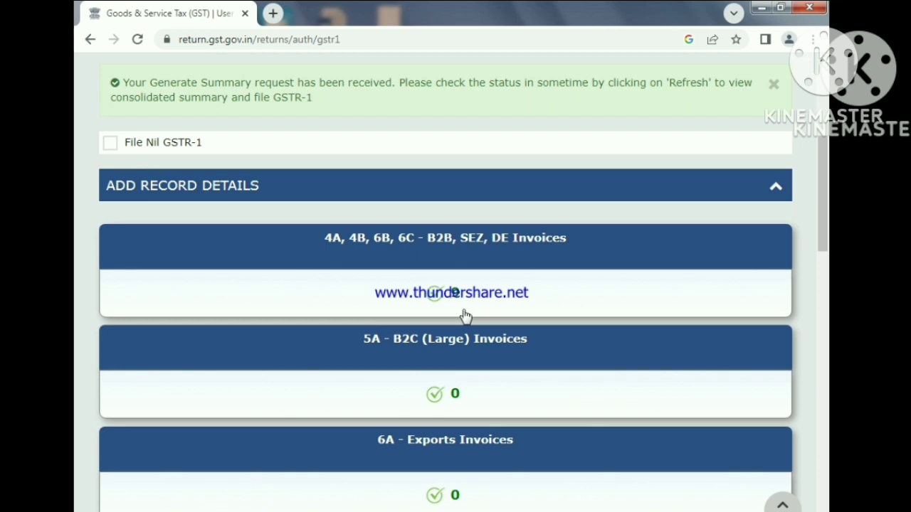
scroll(548, 400, "down", 9)
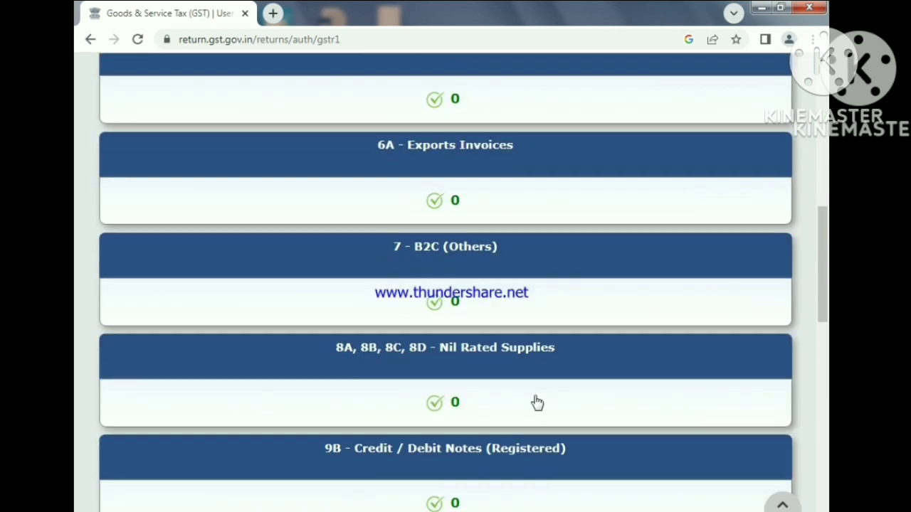
scroll(543, 404, "down", 7)
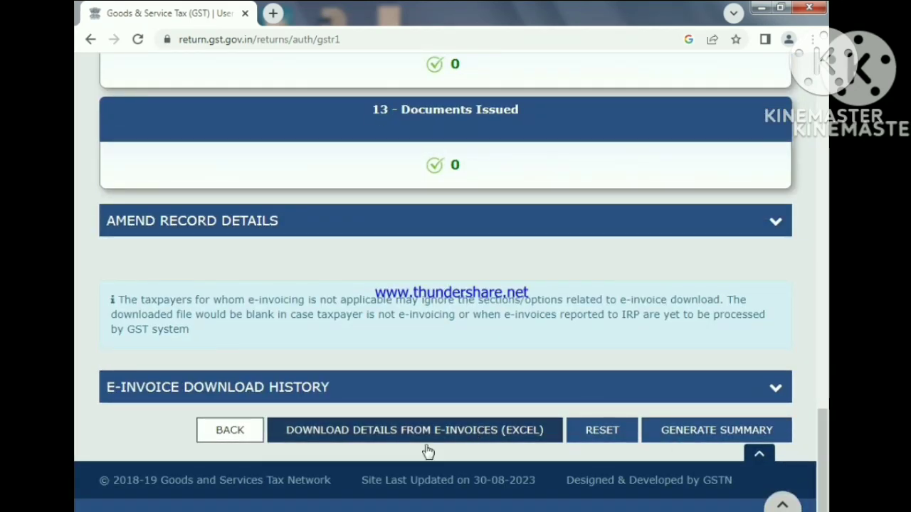
left_click(719, 432)
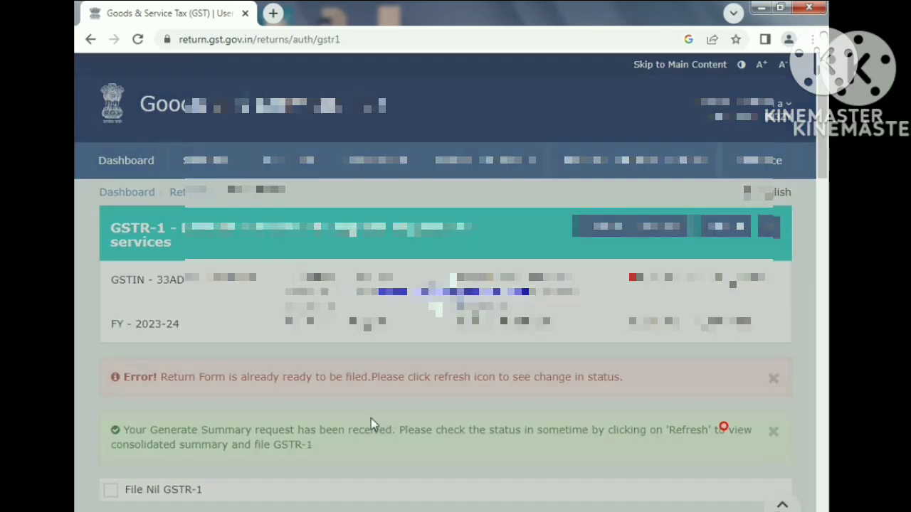
- Return to the File Returns page and search for the returns of the August period
scroll(363, 426, "down", 10)
scroll(562, 182, "down", 10)
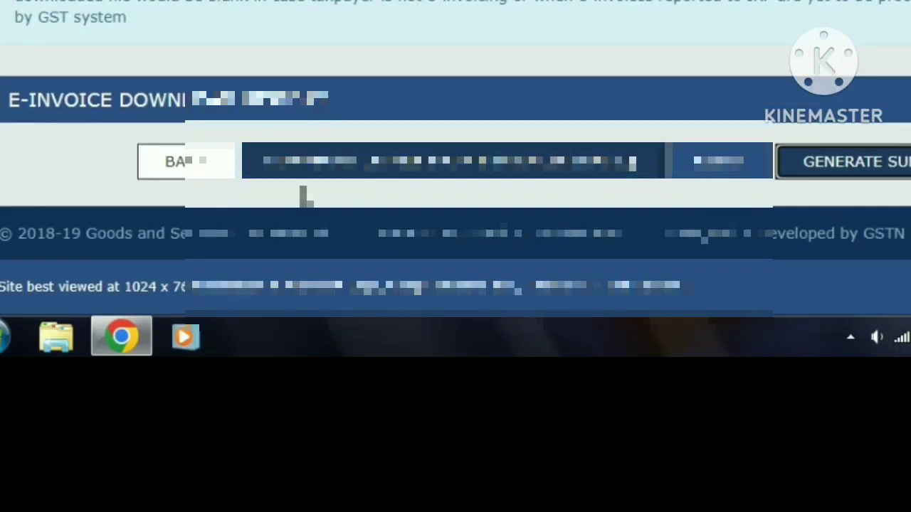
left_click(196, 171)
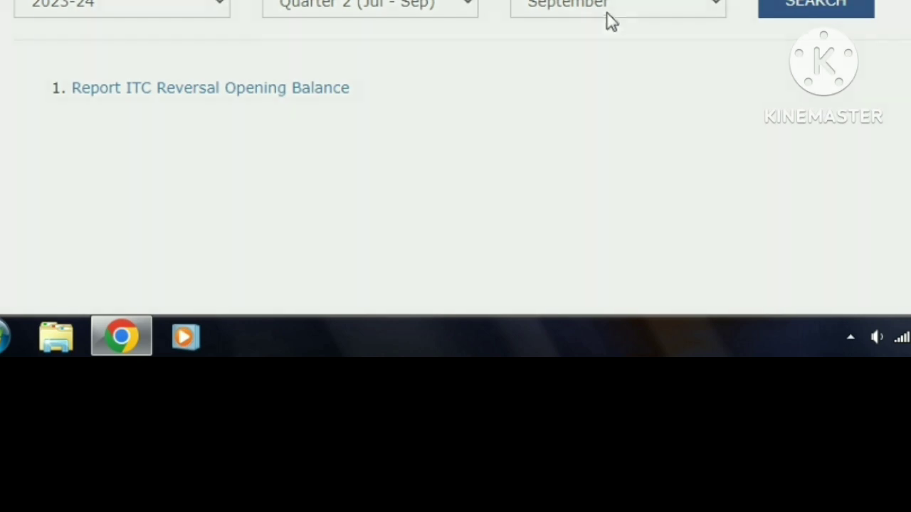
left_click(624, 7)
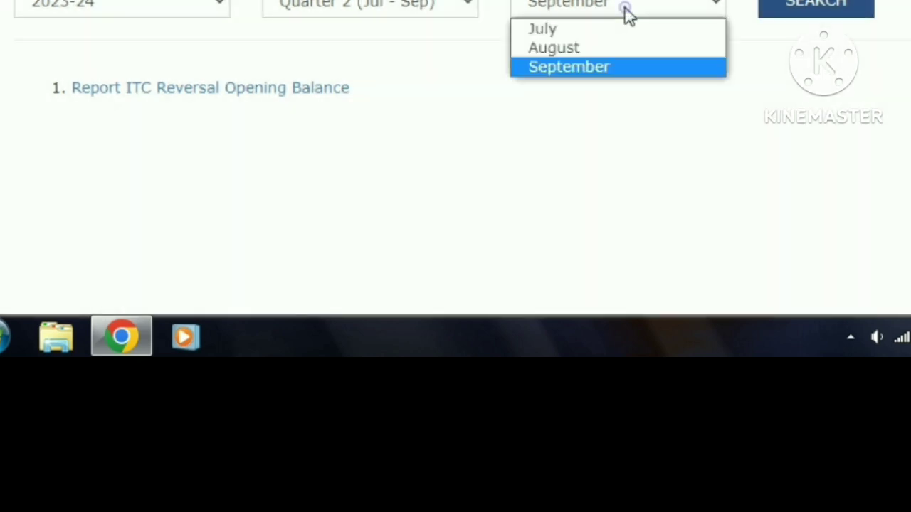
left_click(599, 49)
left_click(808, 8)
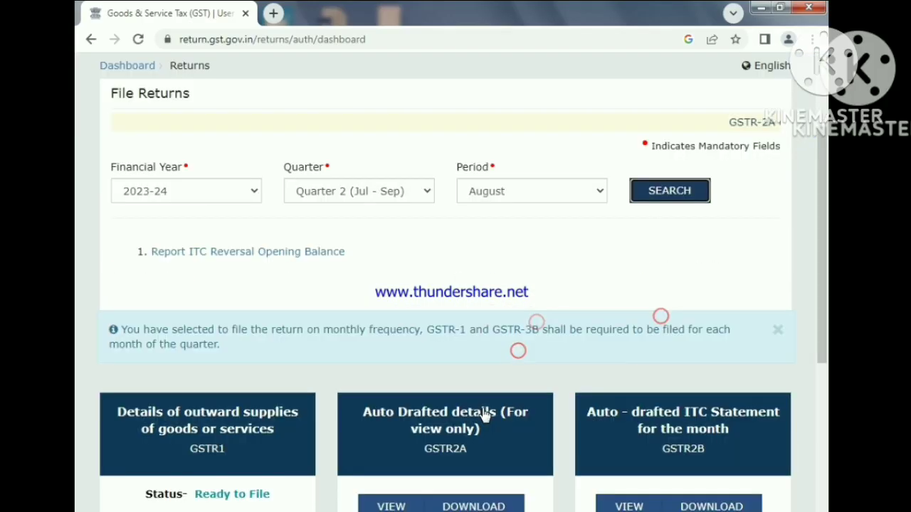
- Reopen the August GSTR-1 return and proceed to its consolidated filing summary
scroll(484, 414, "down", 3)
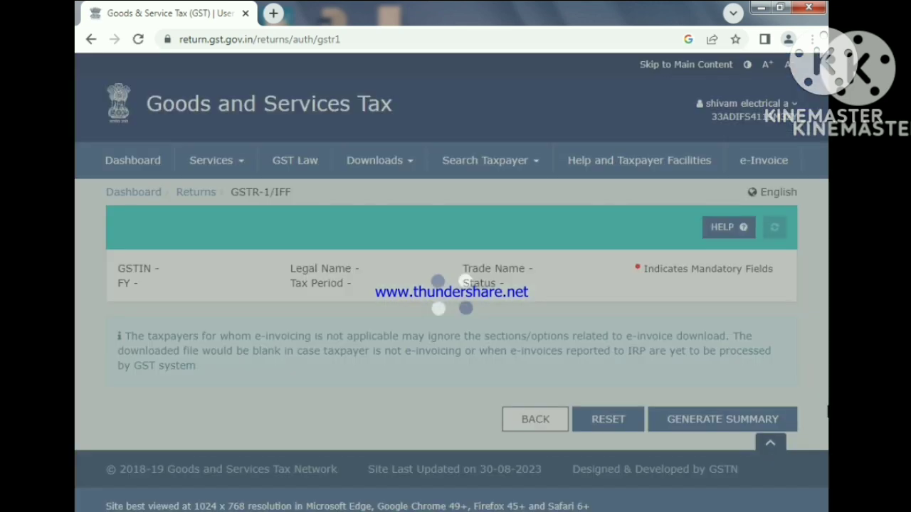
scroll(841, 275, "down", 4)
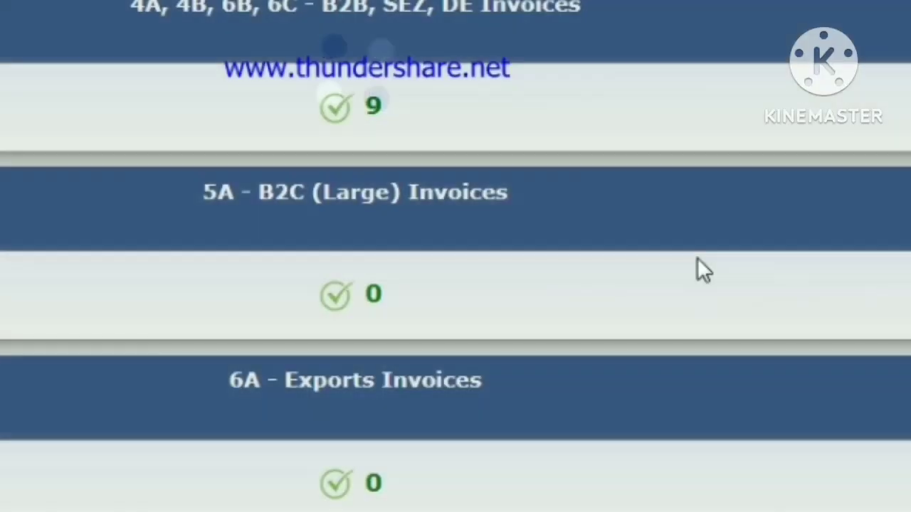
scroll(629, 400, "down", 13)
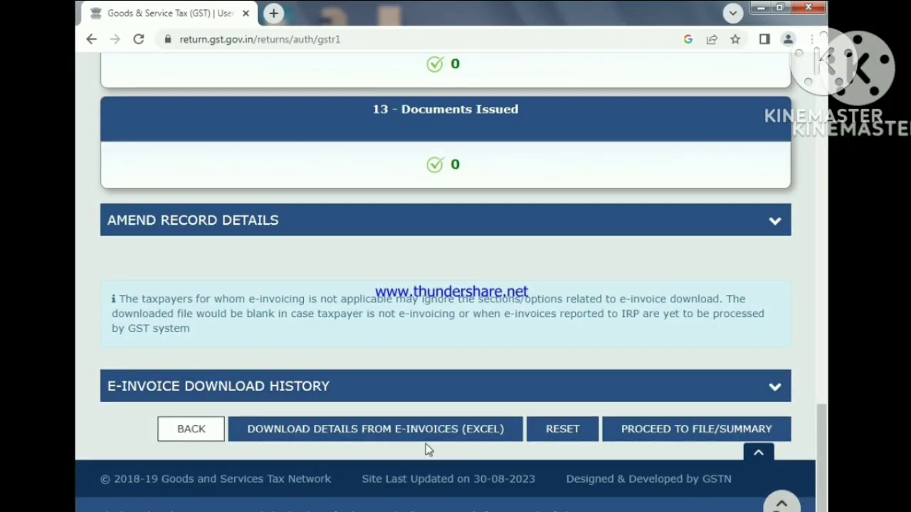
left_click(661, 431)
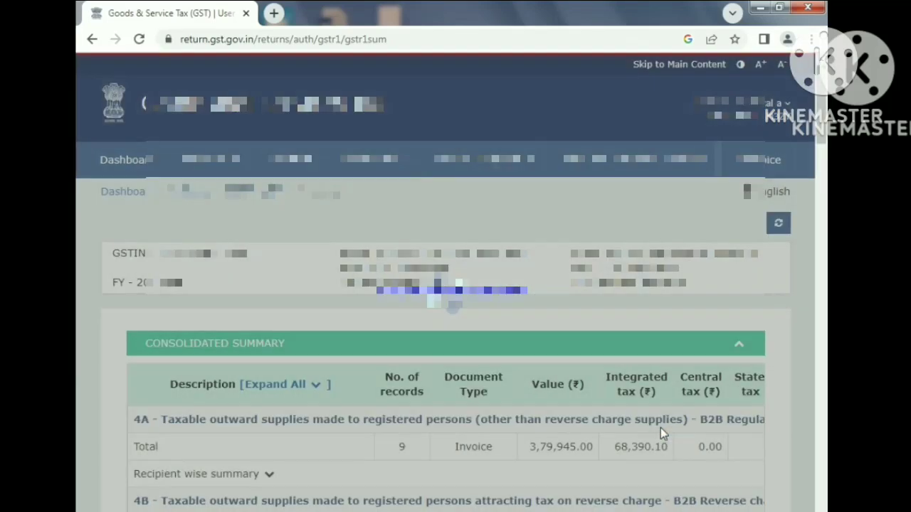
- Review the consolidated GSTR-1 summary from table 4A down to the total liability row, including its tax columns
scroll(661, 427, "down", 3)
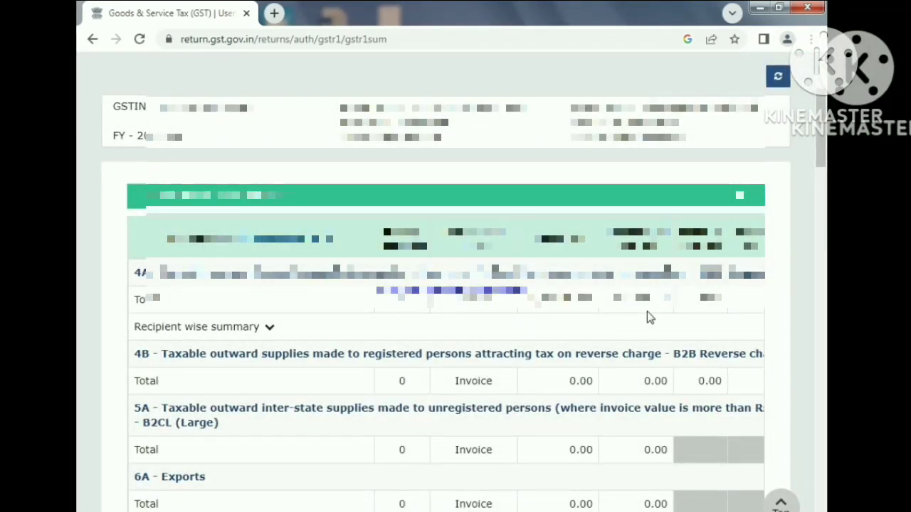
scroll(648, 313, "down", 1)
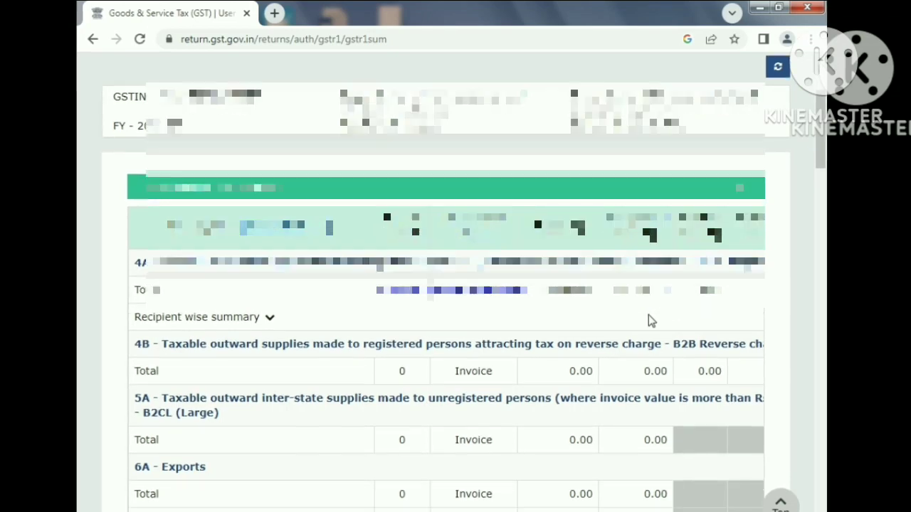
scroll(648, 317, "down", 4)
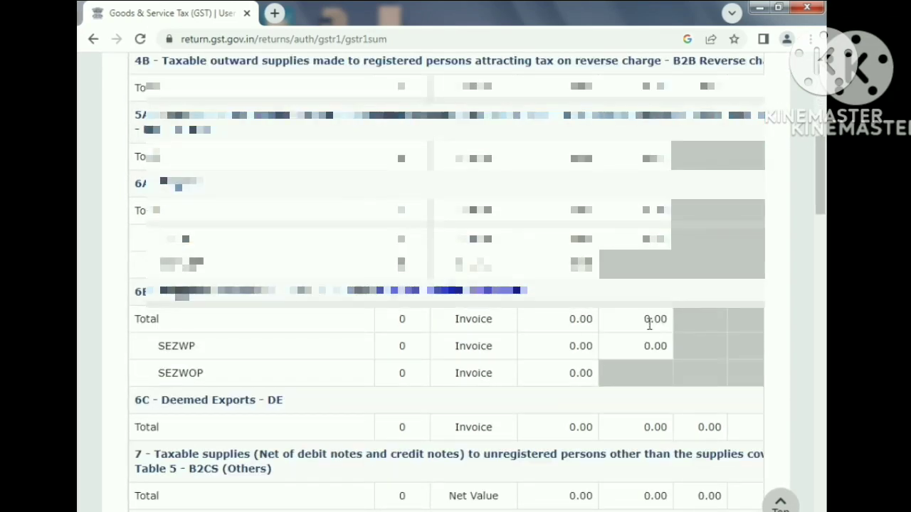
scroll(649, 324, "up", 2)
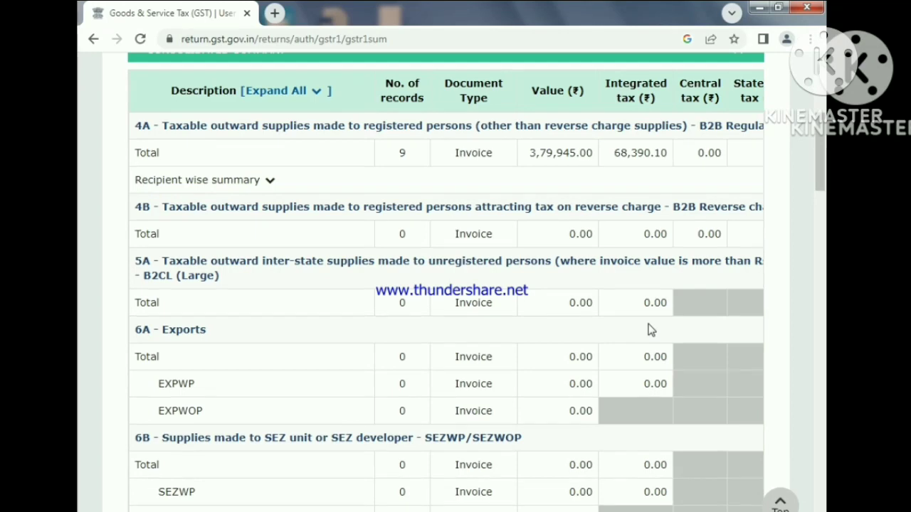
scroll(649, 330, "down", 6)
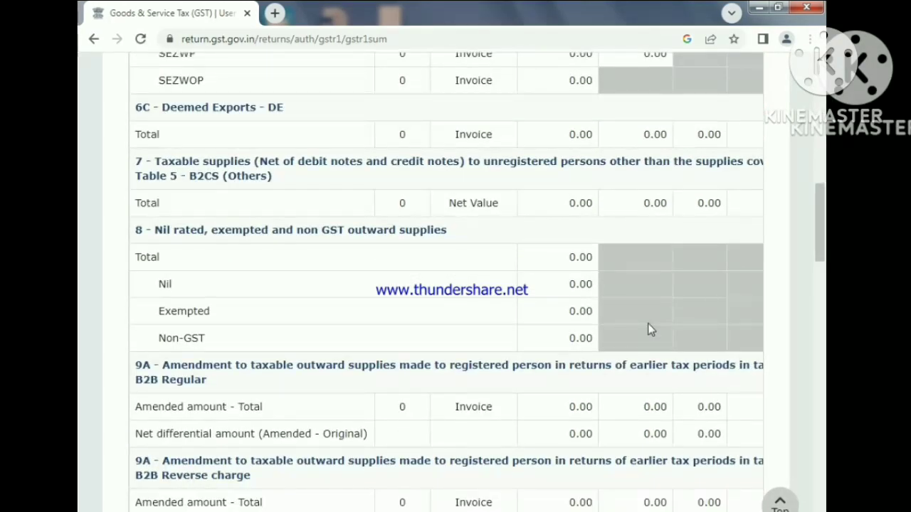
scroll(649, 329, "down", 3)
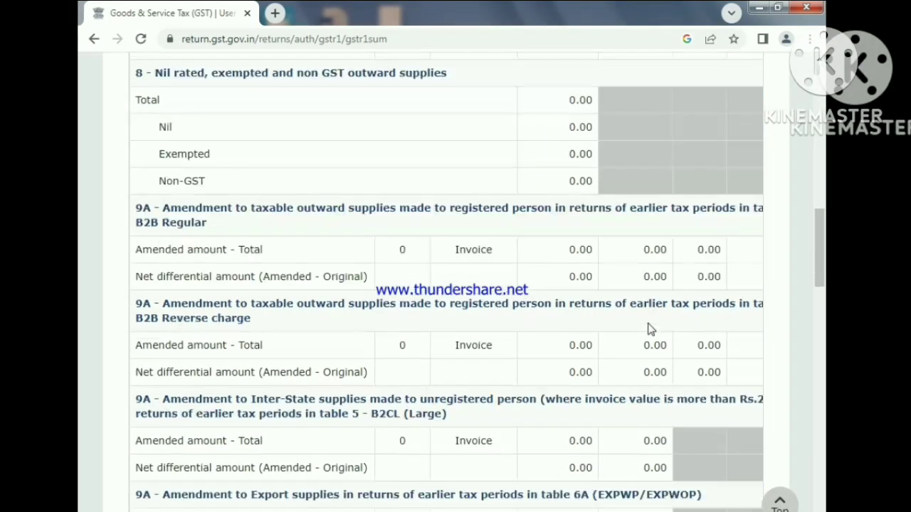
scroll(649, 329, "down", 10)
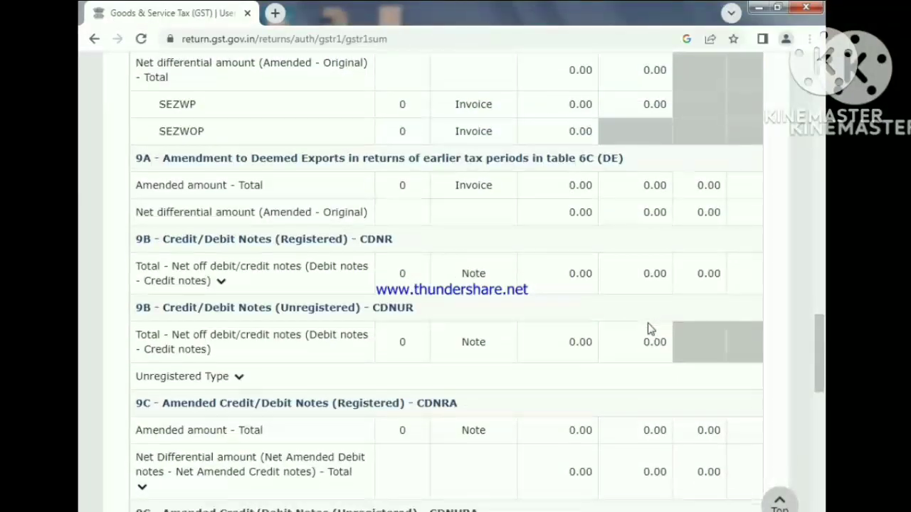
scroll(648, 328, "down", 7)
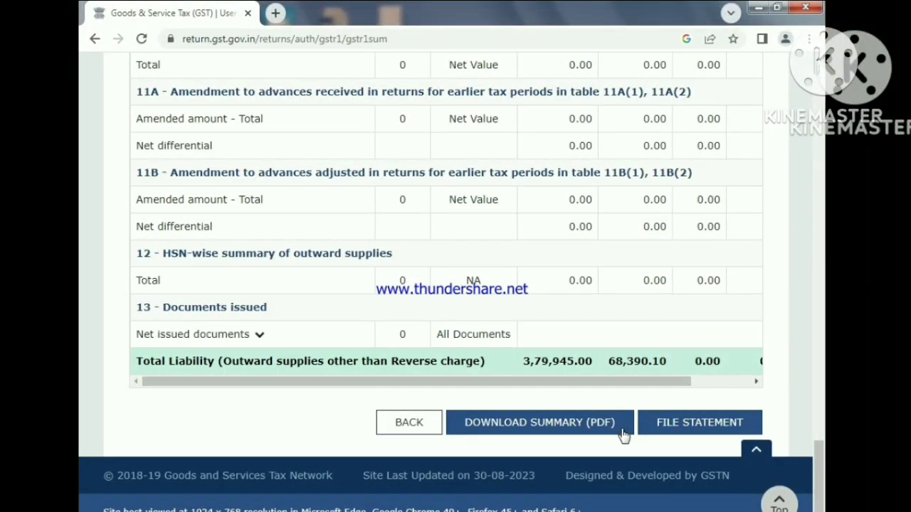
left_click_drag(682, 388, 793, 393)
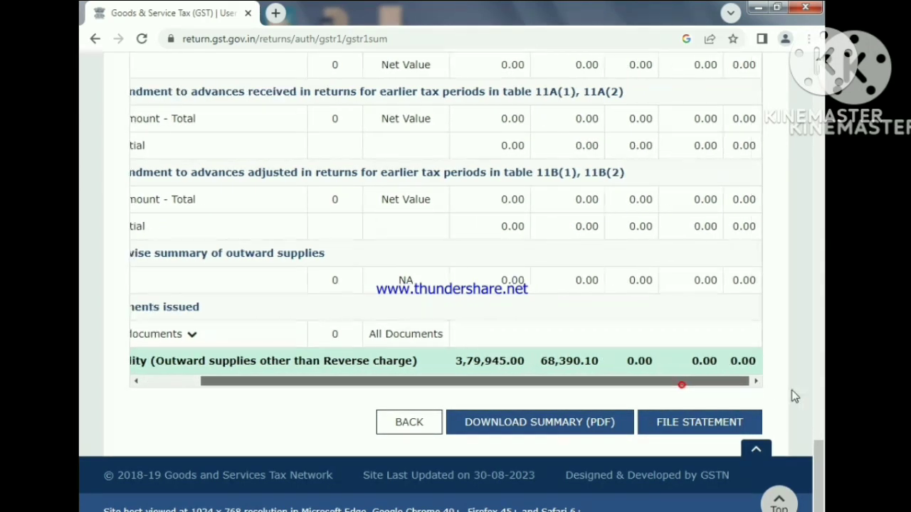
left_click_drag(710, 390, 652, 392)
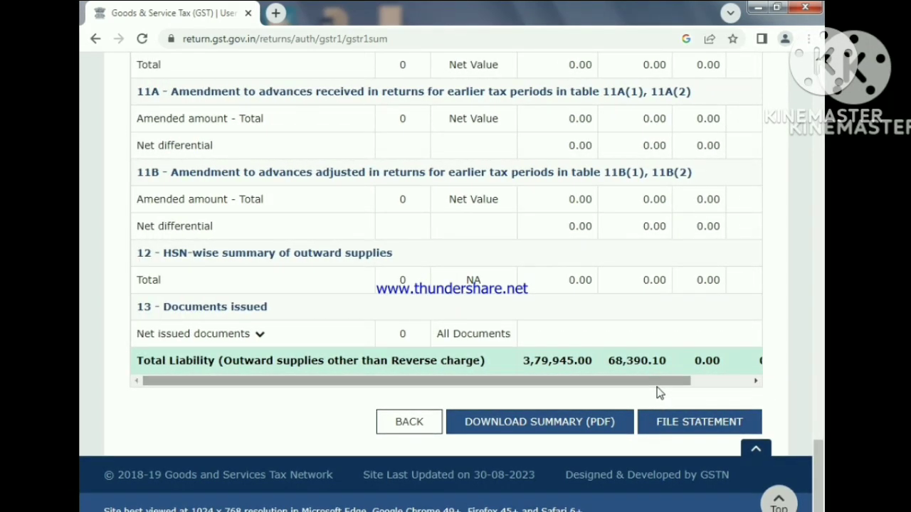
- Proceed to file the statement with EVC, accepting the declaration and choosing the authorised signatory
left_click(700, 426)
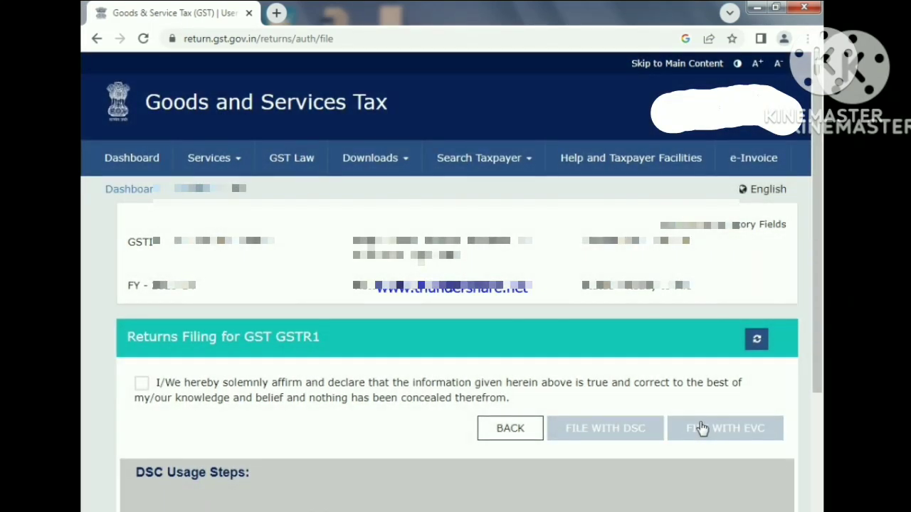
left_click(142, 384)
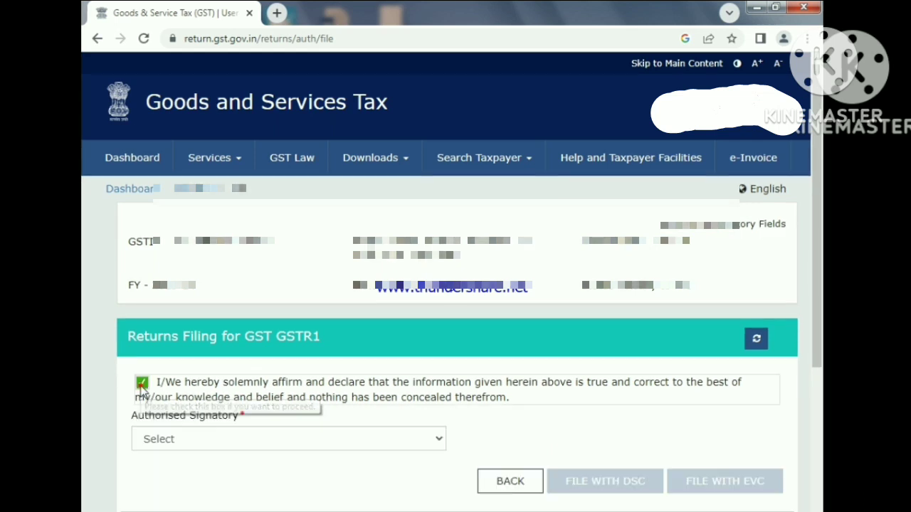
left_click(436, 441)
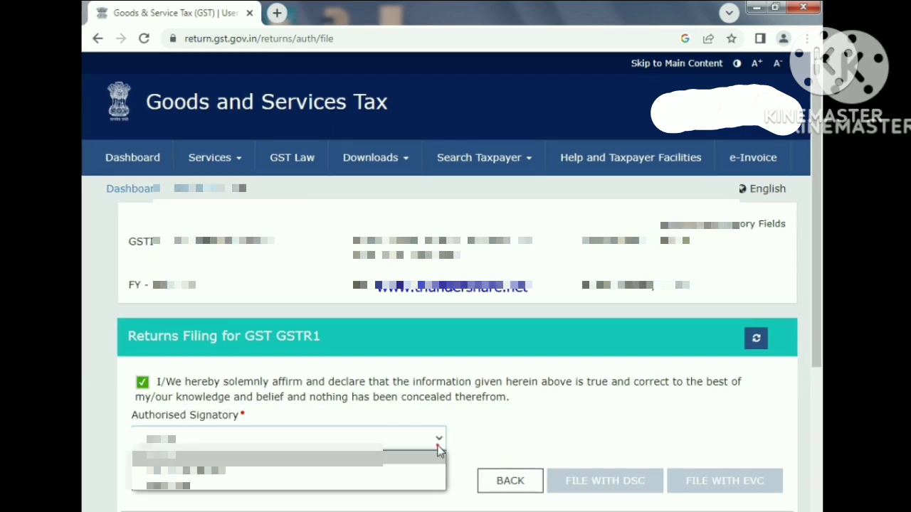
left_click(206, 486)
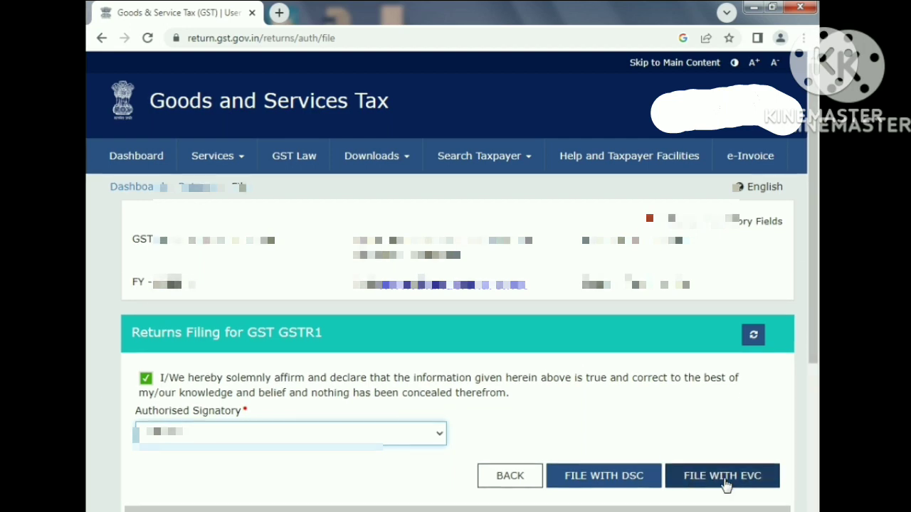
left_click(725, 481)
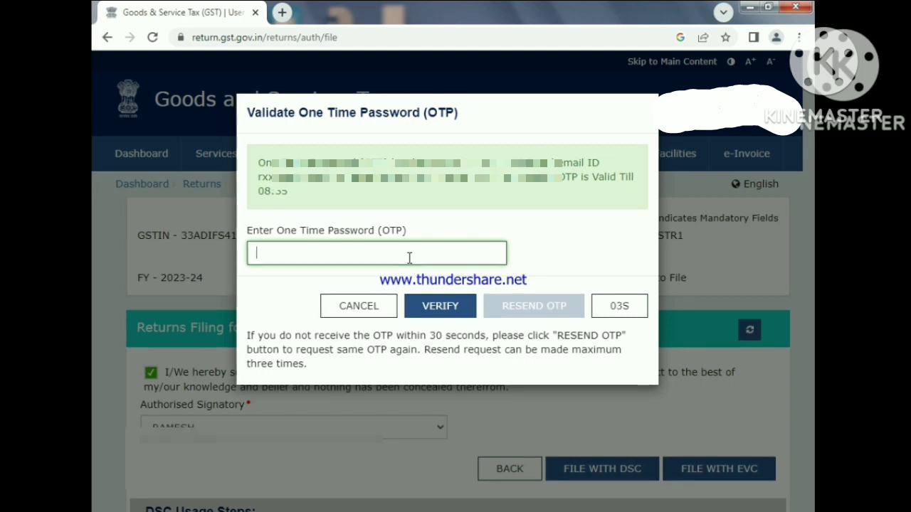
- Enter the one-time password in the OTP validation dialog and verify it to file the return
type("1")
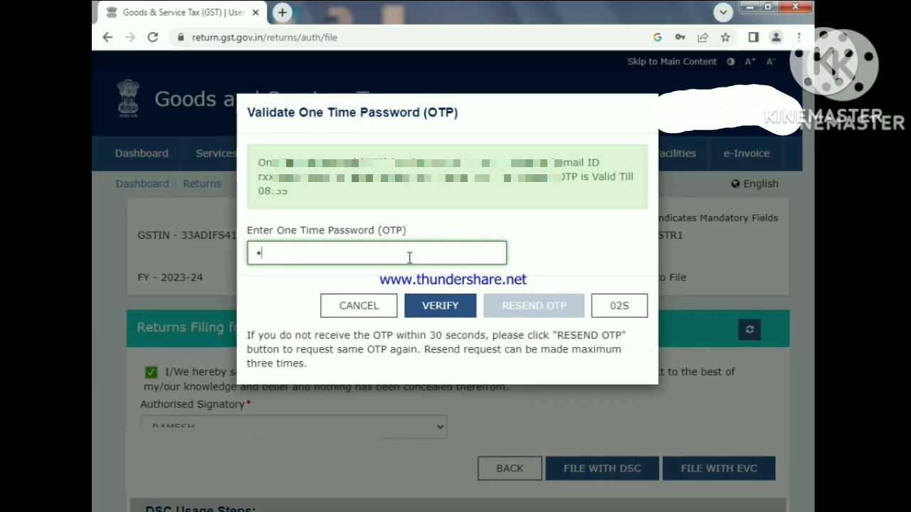
type("••")
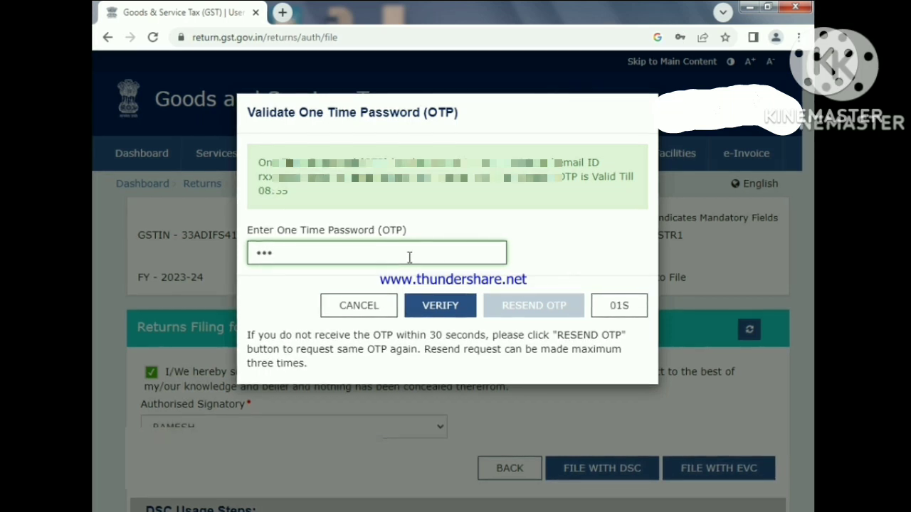
type("•")
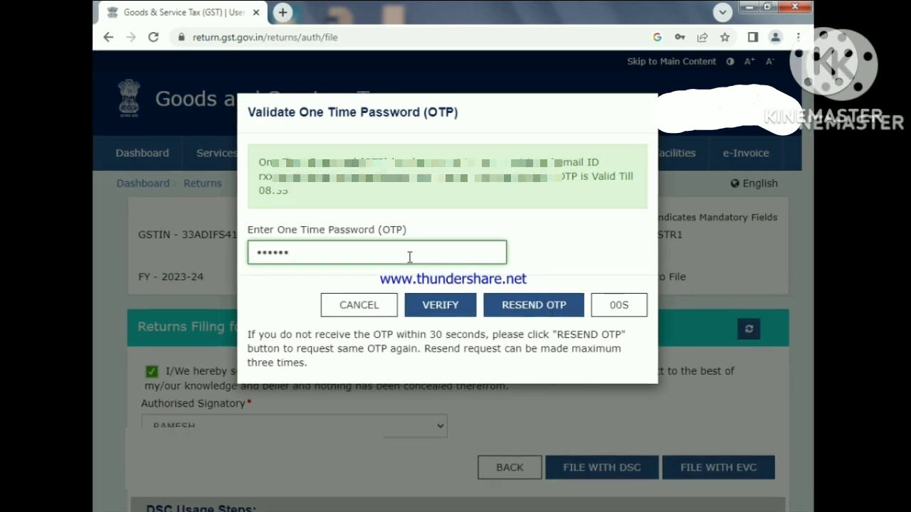
left_click(446, 315)
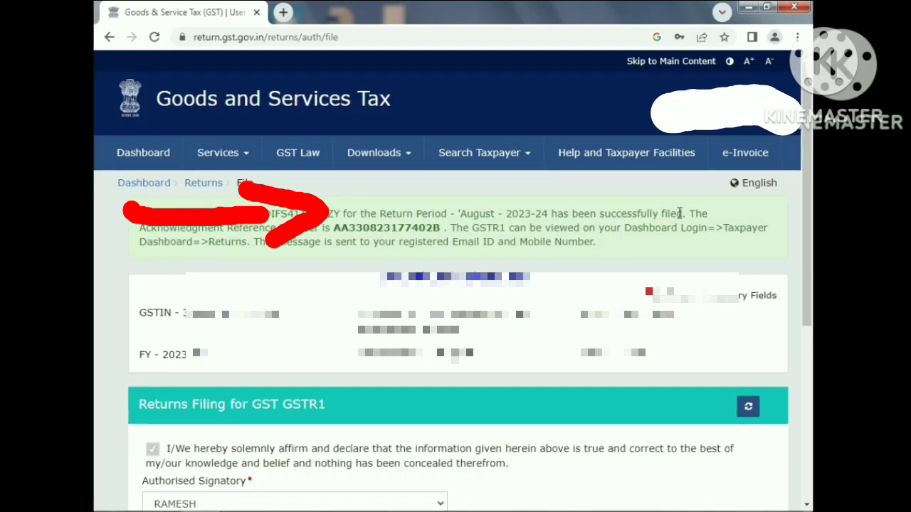
- Highlight the filing confirmation sentence, and go back through the GSTR-1 page to the File Returns page
left_click_drag(687, 217, 148, 213)
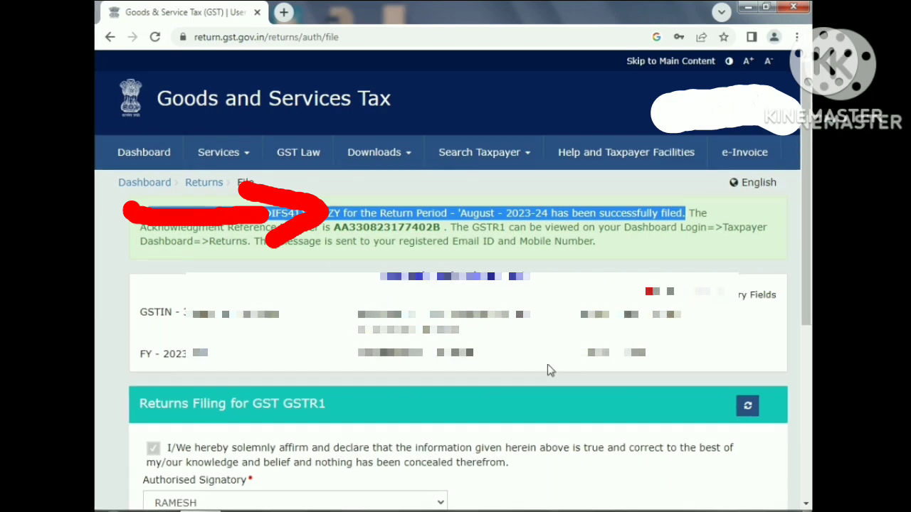
scroll(548, 370, "down", 5)
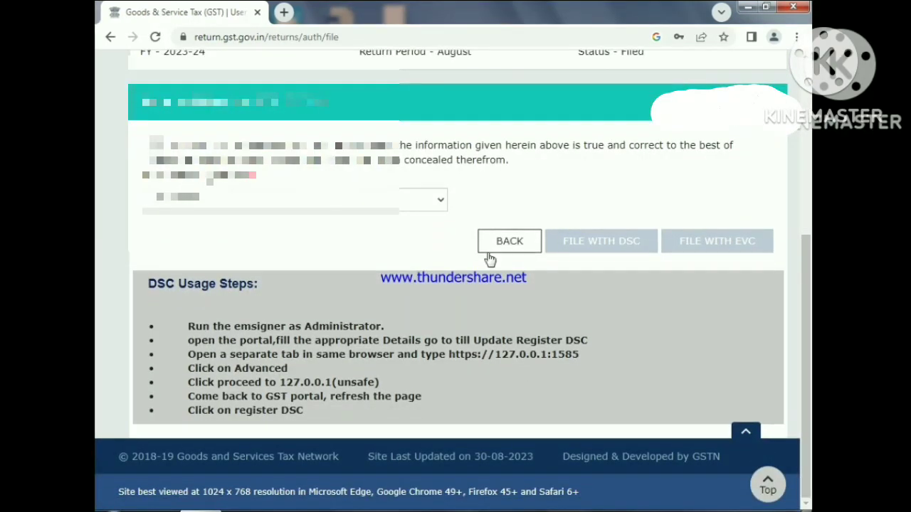
left_click(489, 251)
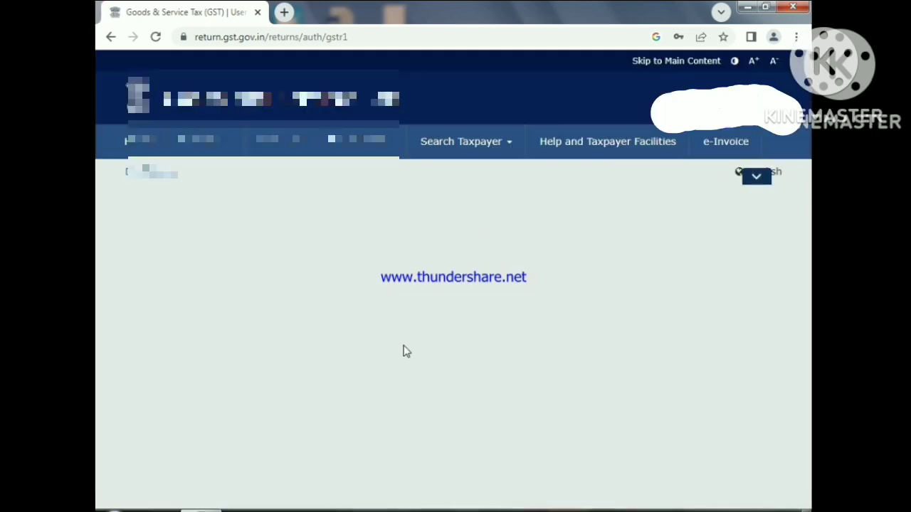
scroll(567, 382, "down", 9)
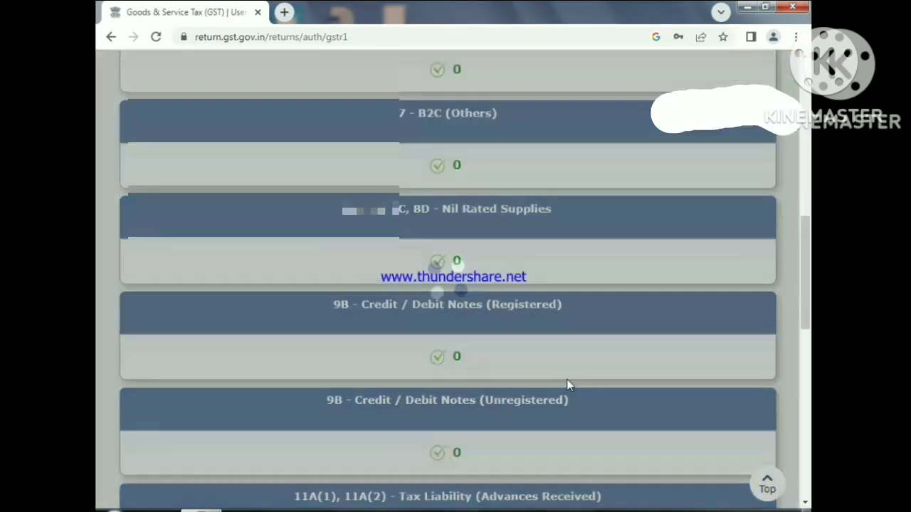
scroll(567, 384, "down", 8)
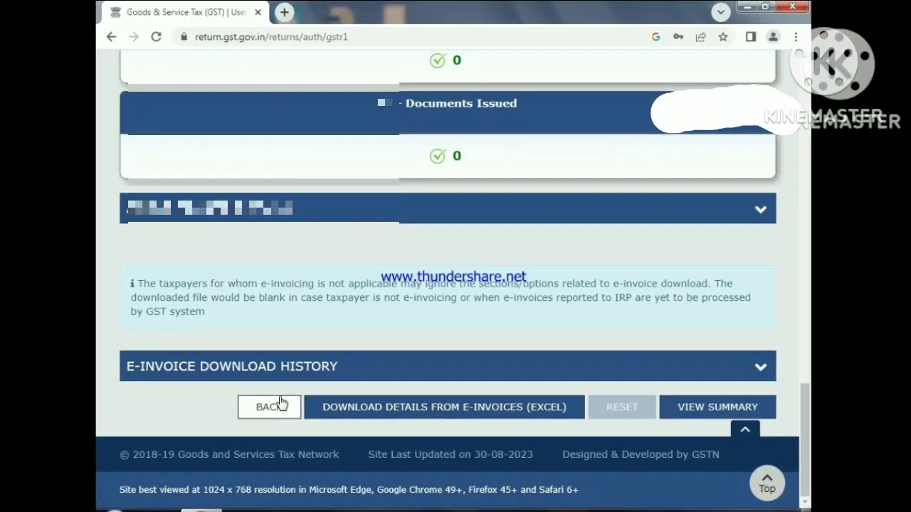
left_click(274, 406)
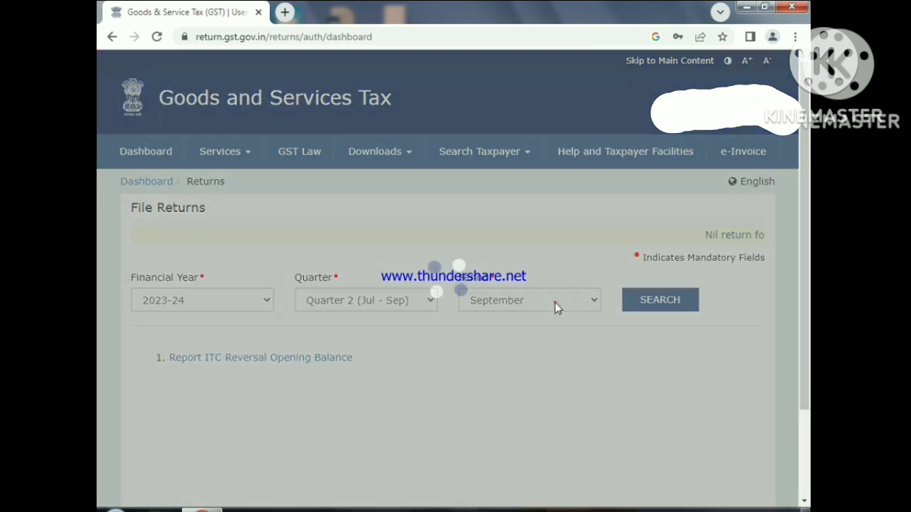
- Search the returns for the August period and check the filing status of GSTR-1
left_click(555, 302)
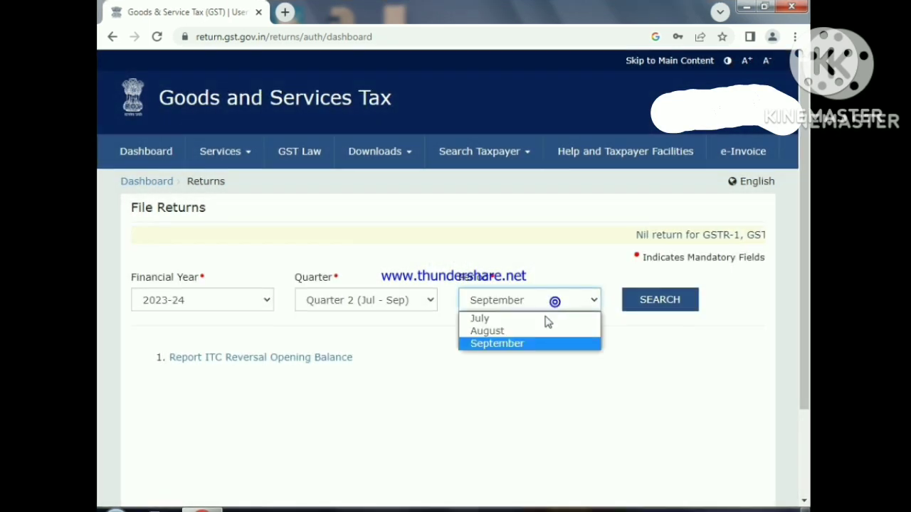
left_click(523, 331)
left_click(669, 301)
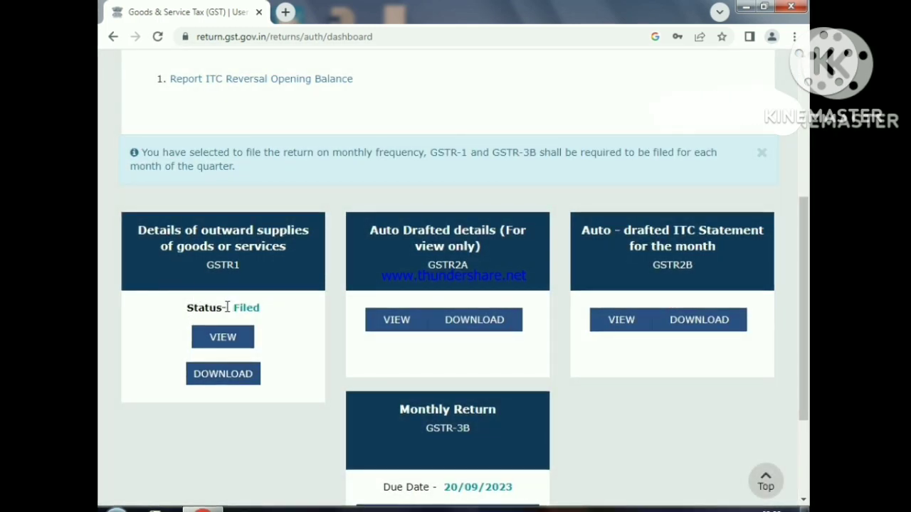
scroll(679, 386, "down", 3)
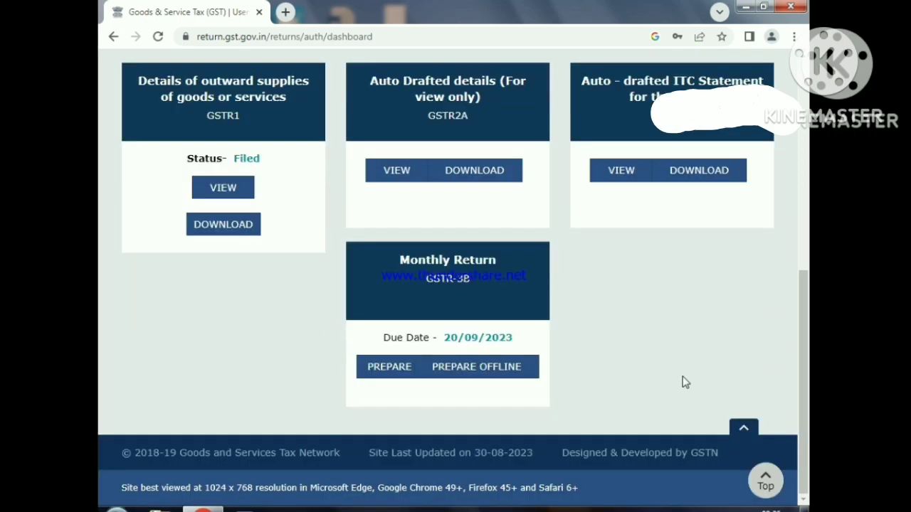
scroll(690, 342, "up", 5)
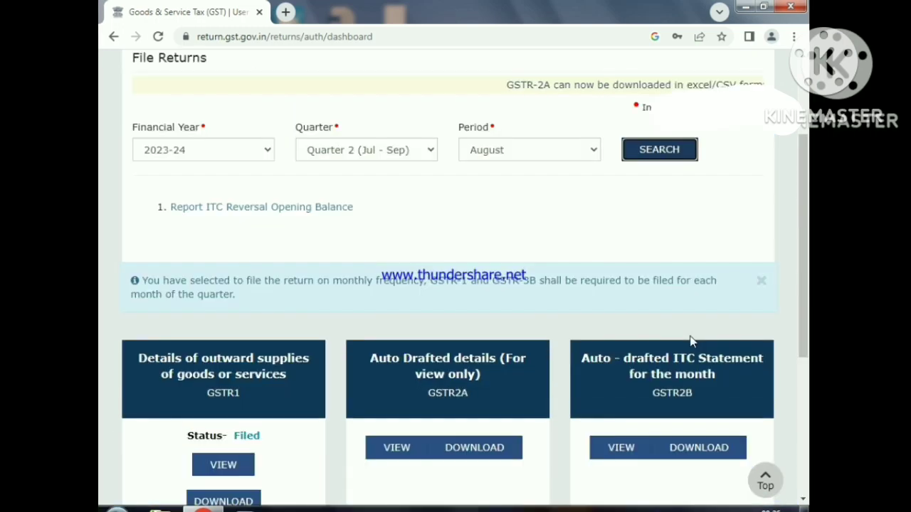
scroll(691, 340, "up", 2)
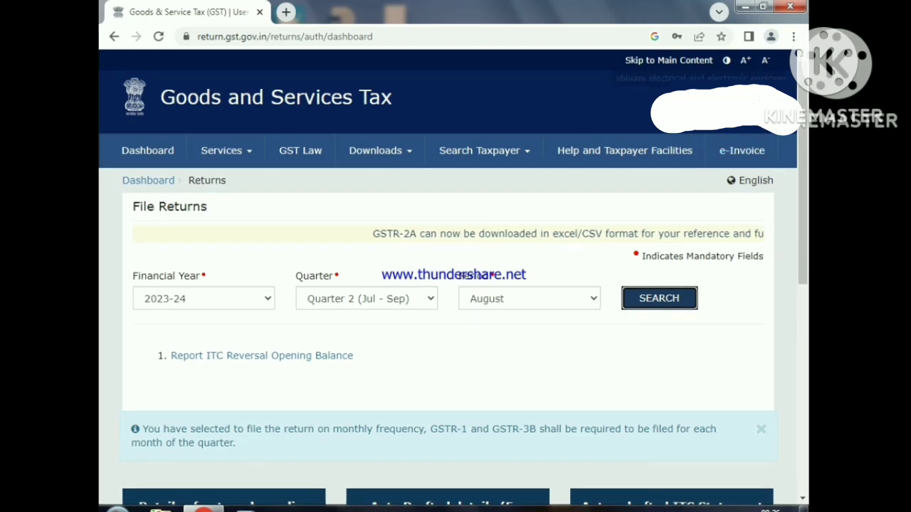
- Go to the dashboard and download the Show Cause Notice for Cancellation of Registration from the notices list
left_click(736, 106)
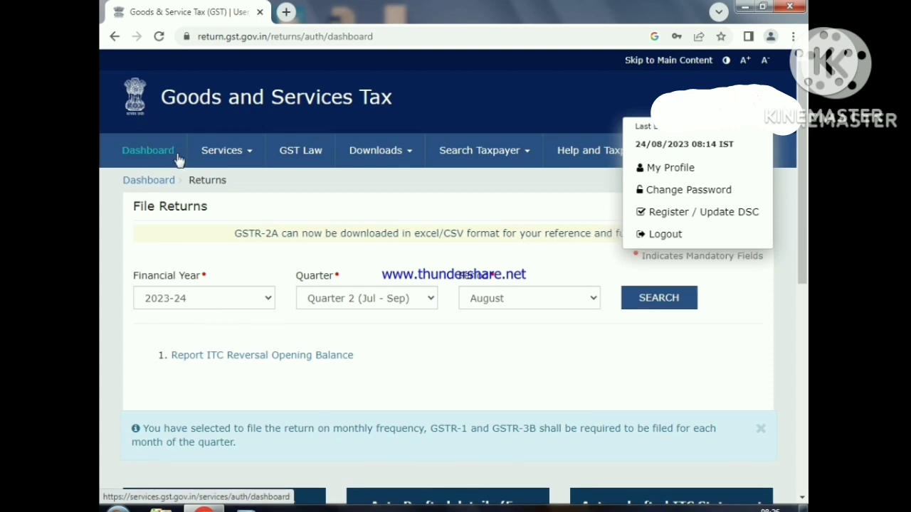
left_click(148, 150)
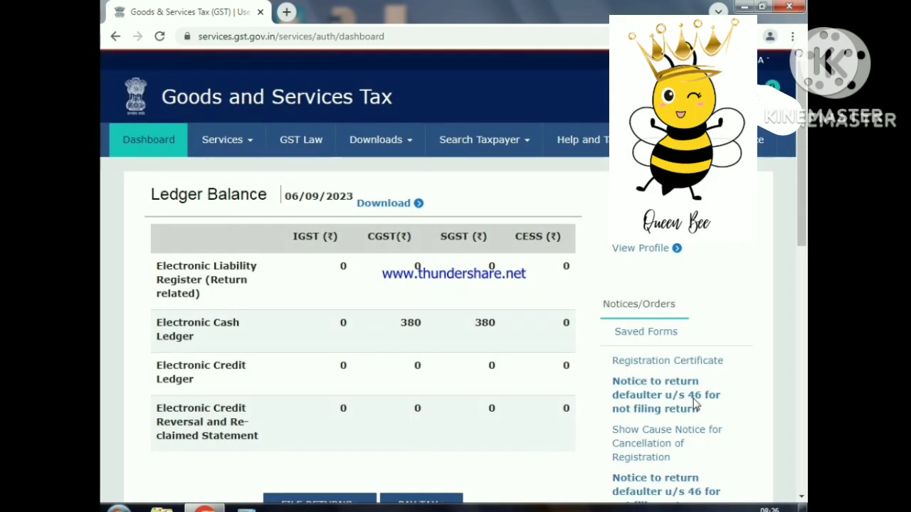
scroll(750, 431, "down", 1)
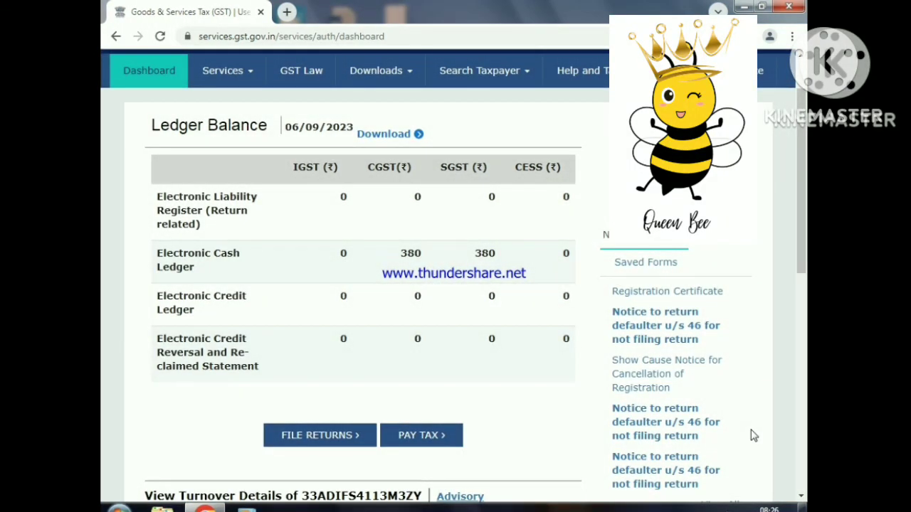
scroll(751, 430, "down", 1)
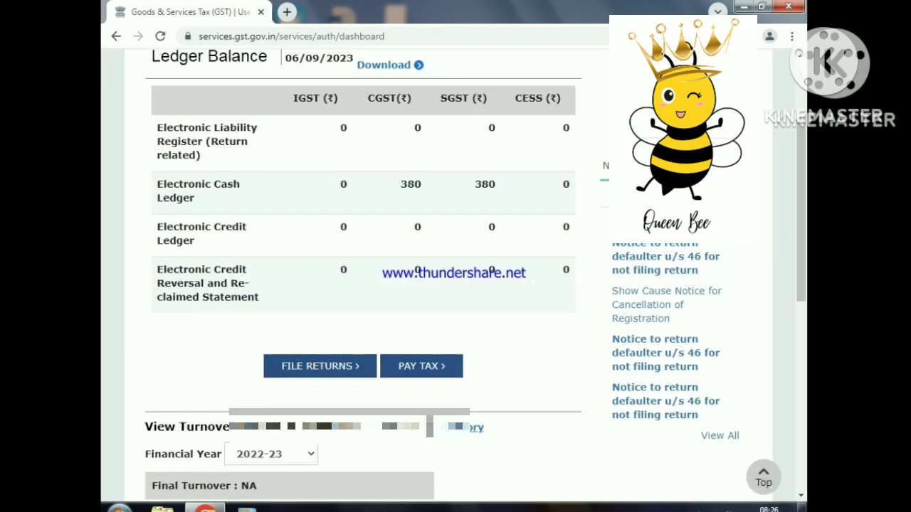
left_click(660, 305)
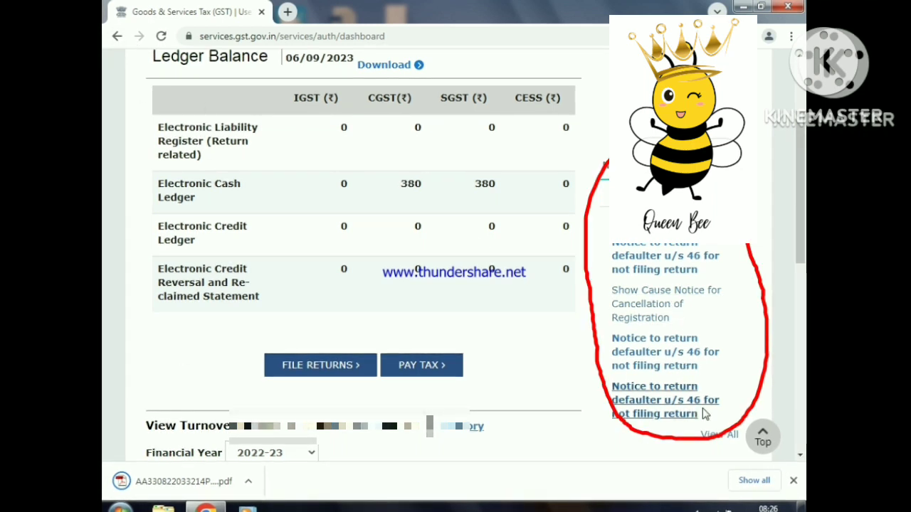
- Open the full list of notices and orders and review each entry's type, description, issuance date and due date
left_click(719, 436)
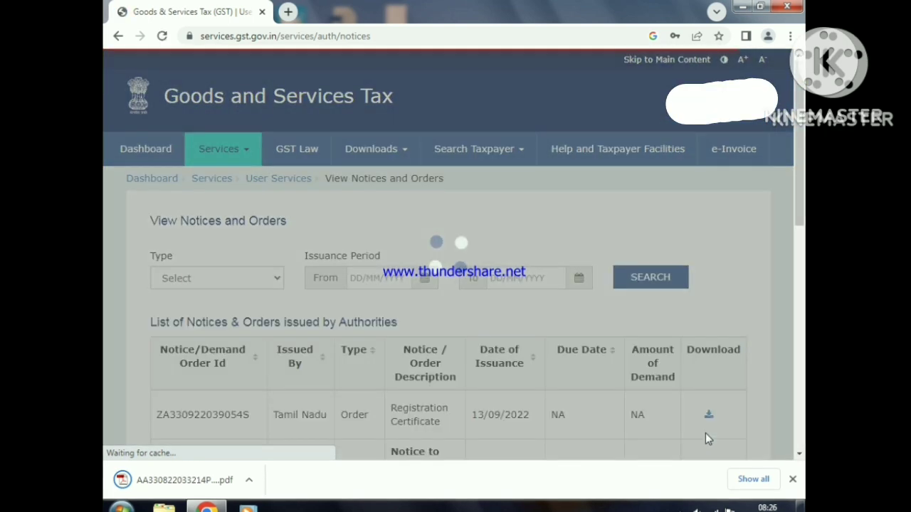
scroll(340, 403, "down", 1)
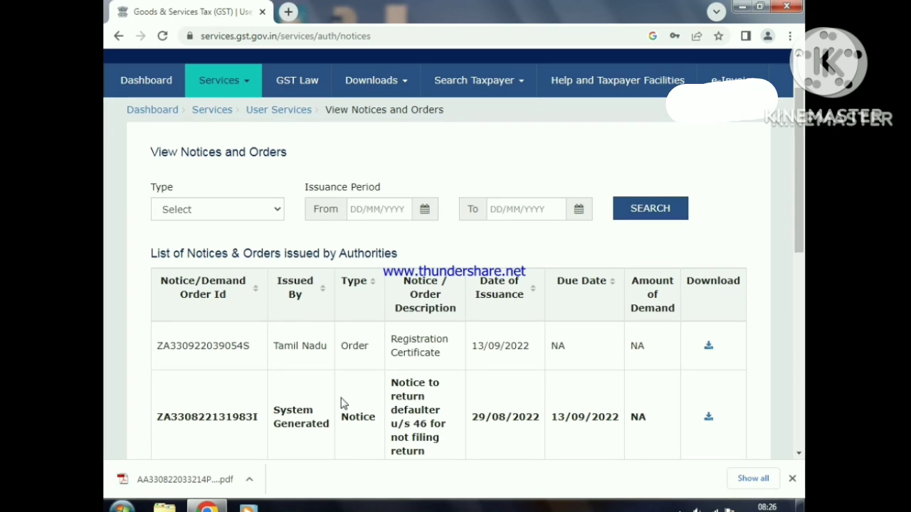
scroll(340, 403, "down", 1)
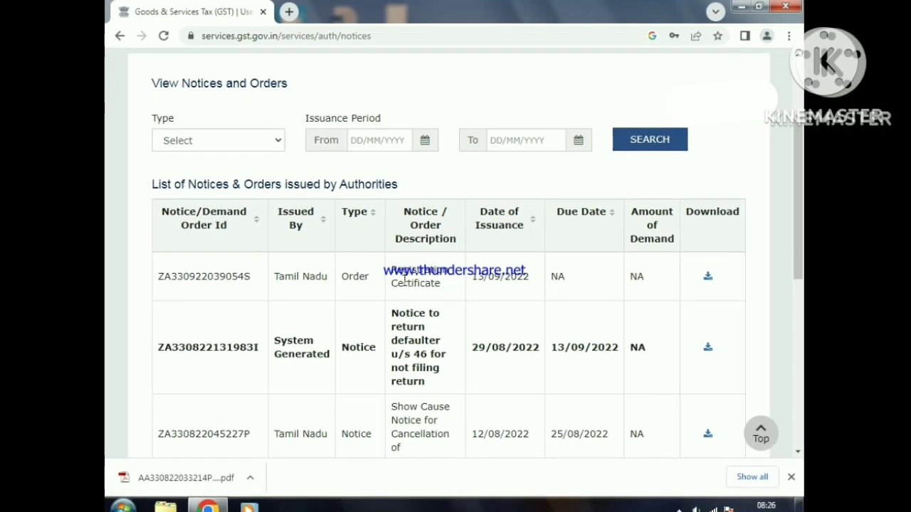
scroll(349, 419, "down", 2)
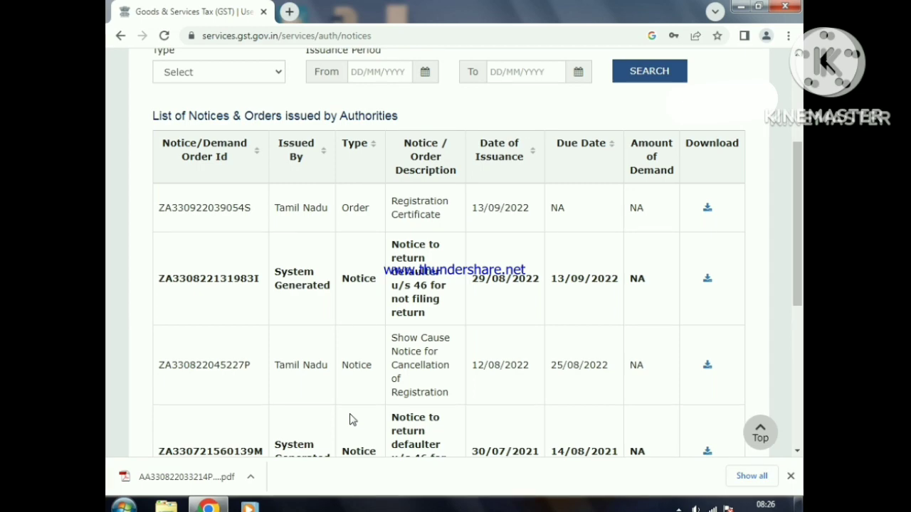
scroll(350, 418, "down", 10)
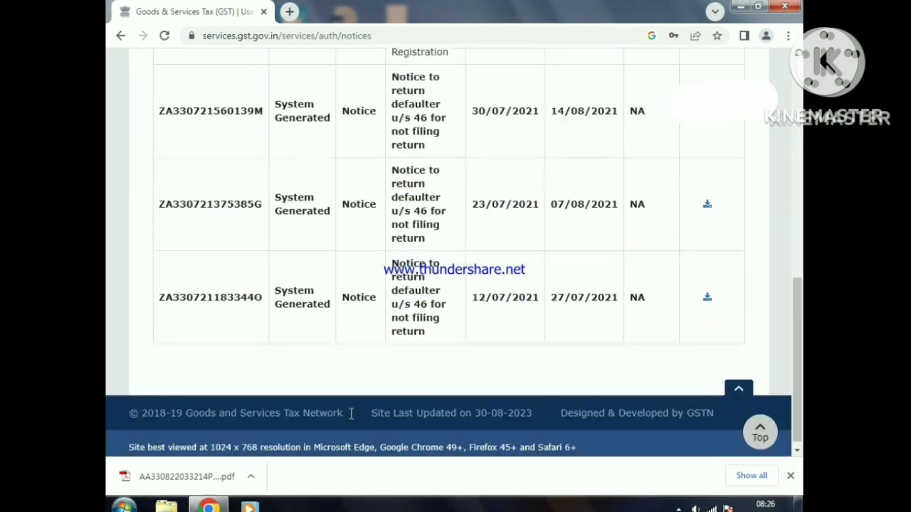
scroll(349, 418, "up", 12)
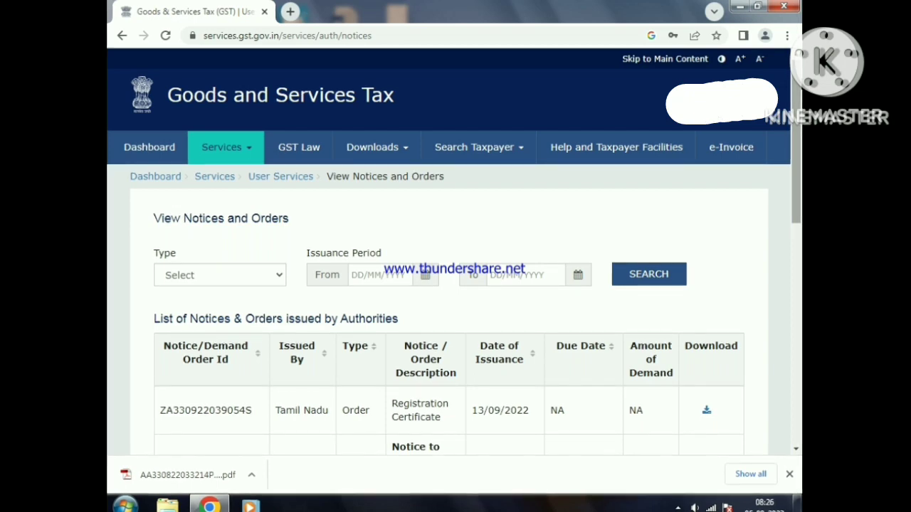
scroll(366, 325, "down", 3)
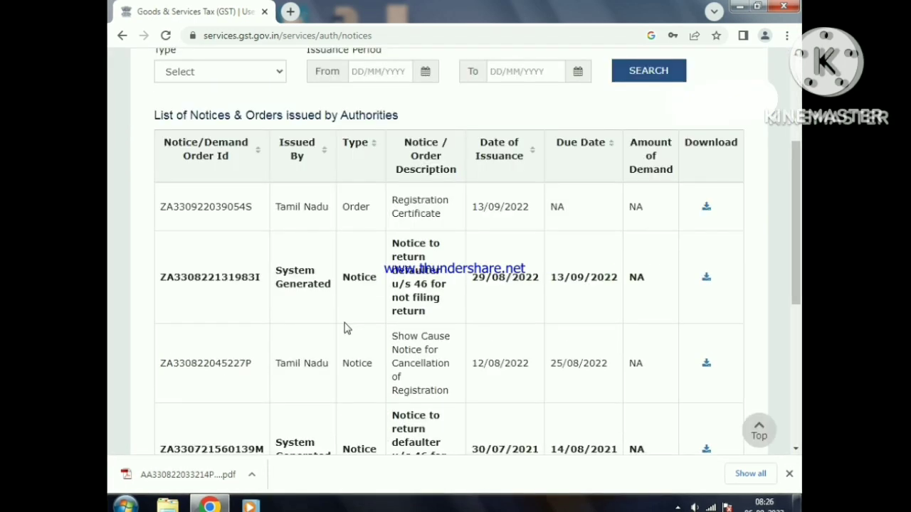
scroll(444, 329, "down", 2)
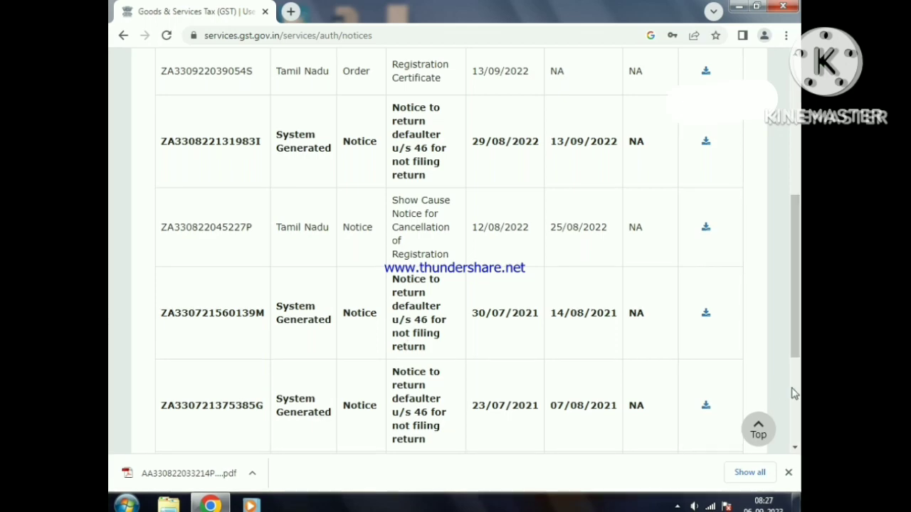
scroll(795, 394, "up", 3)
scroll(624, 273, "up", 1)
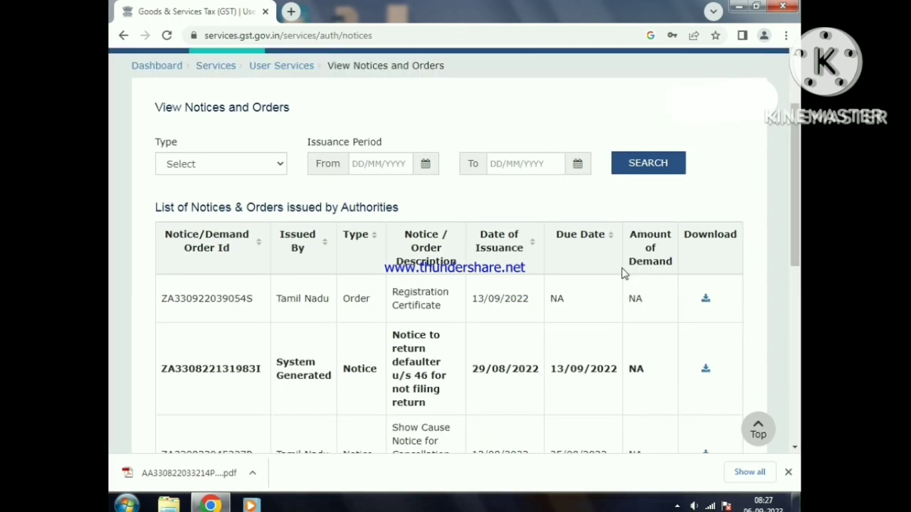
- Log out of the taxpayer account on the GST portal
scroll(624, 274, "up", 2)
left_click(720, 98)
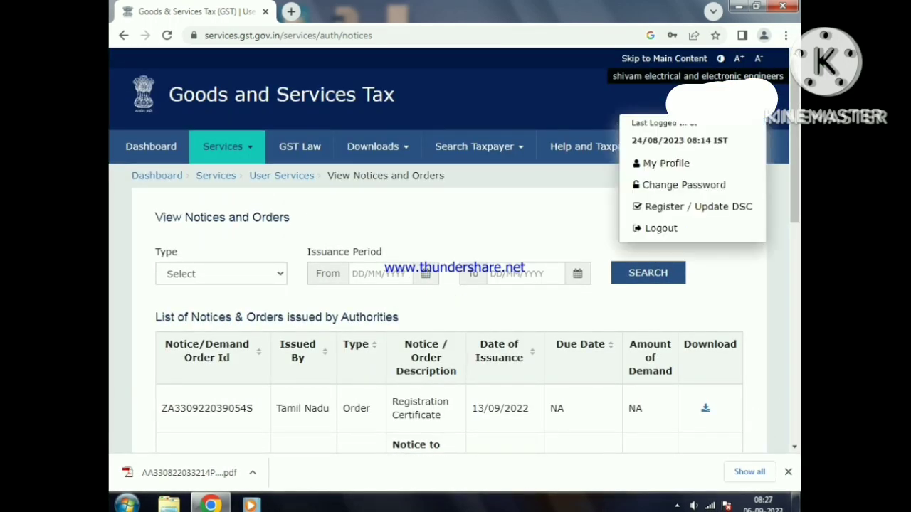
left_click(648, 229)
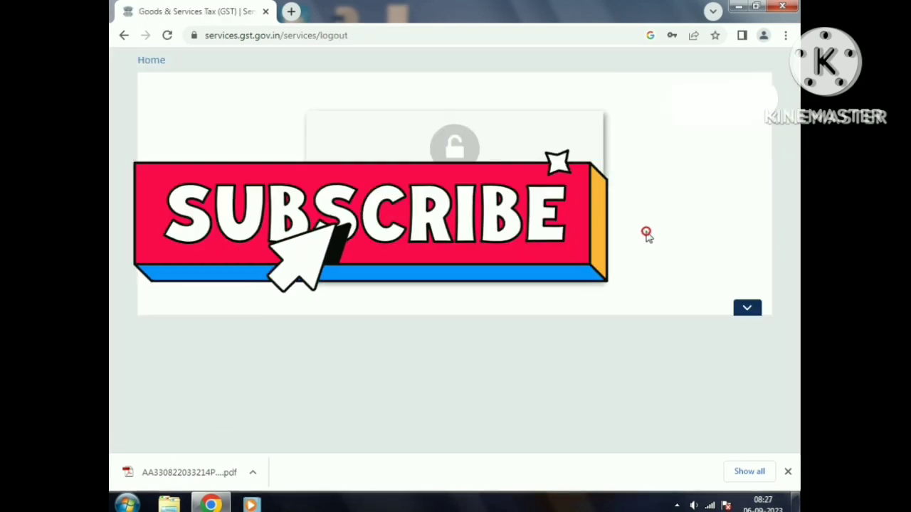